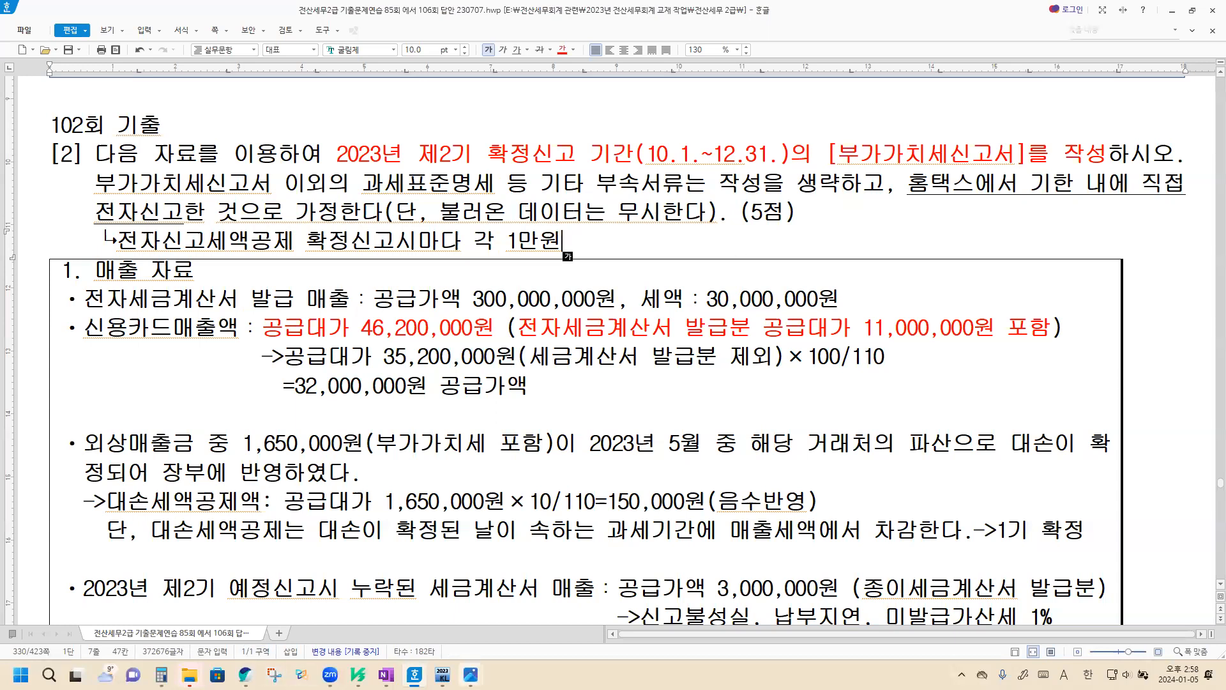
# Step: Switch to KcLep, open 부가가치세신고서 and set the query period to October 1 through December 31, 2023
pyautogui.click(443, 675)
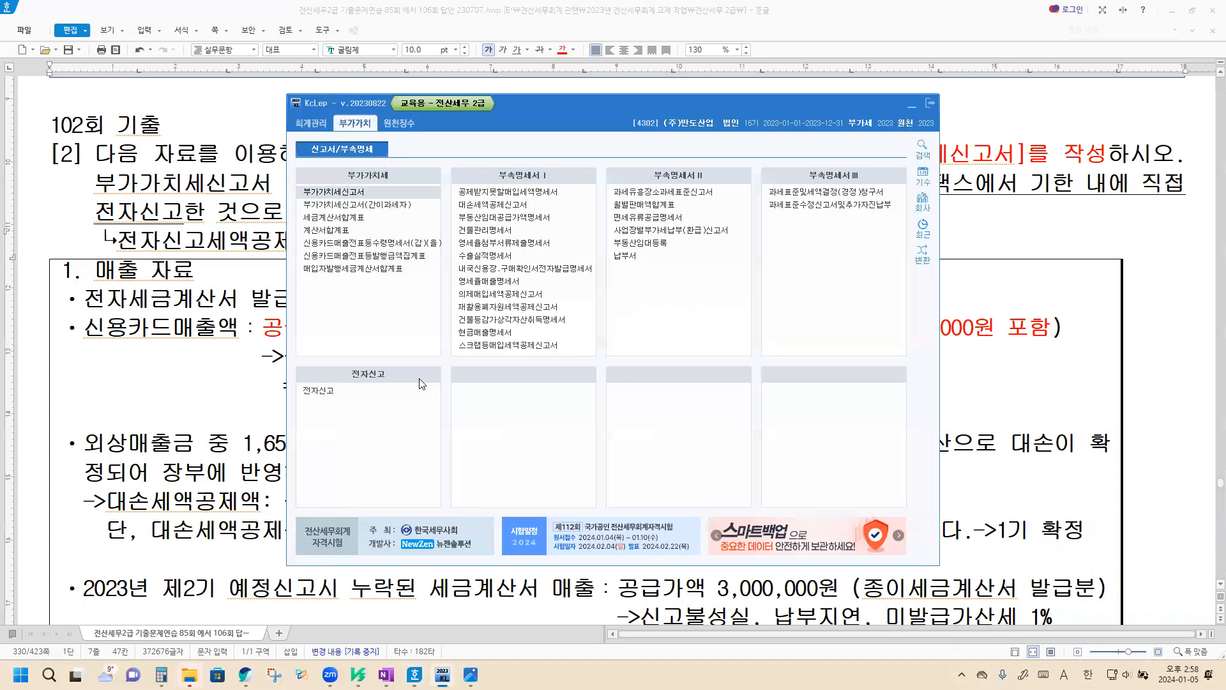
pyautogui.click(355, 191)
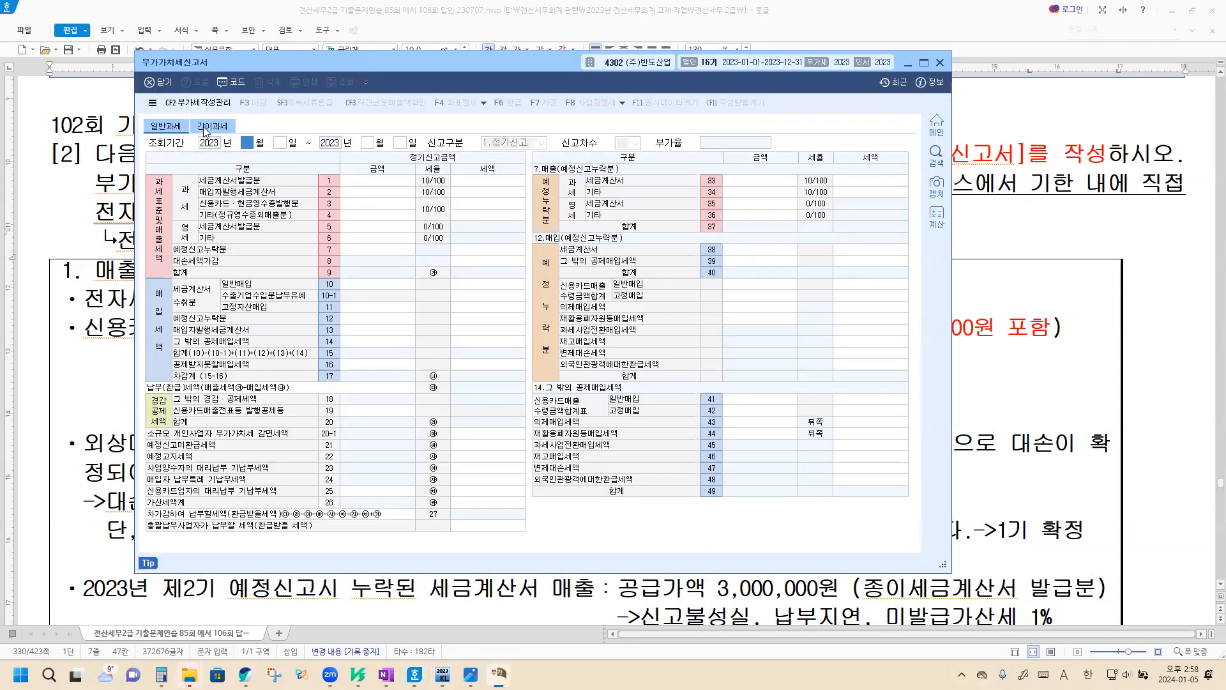
pyautogui.write('10')
pyautogui.press('Return')
pyautogui.write('1')
pyautogui.press('Return')
pyautogui.write('12')
pyautogui.press('Return')
pyautogui.write('31')
pyautogui.press('Return')
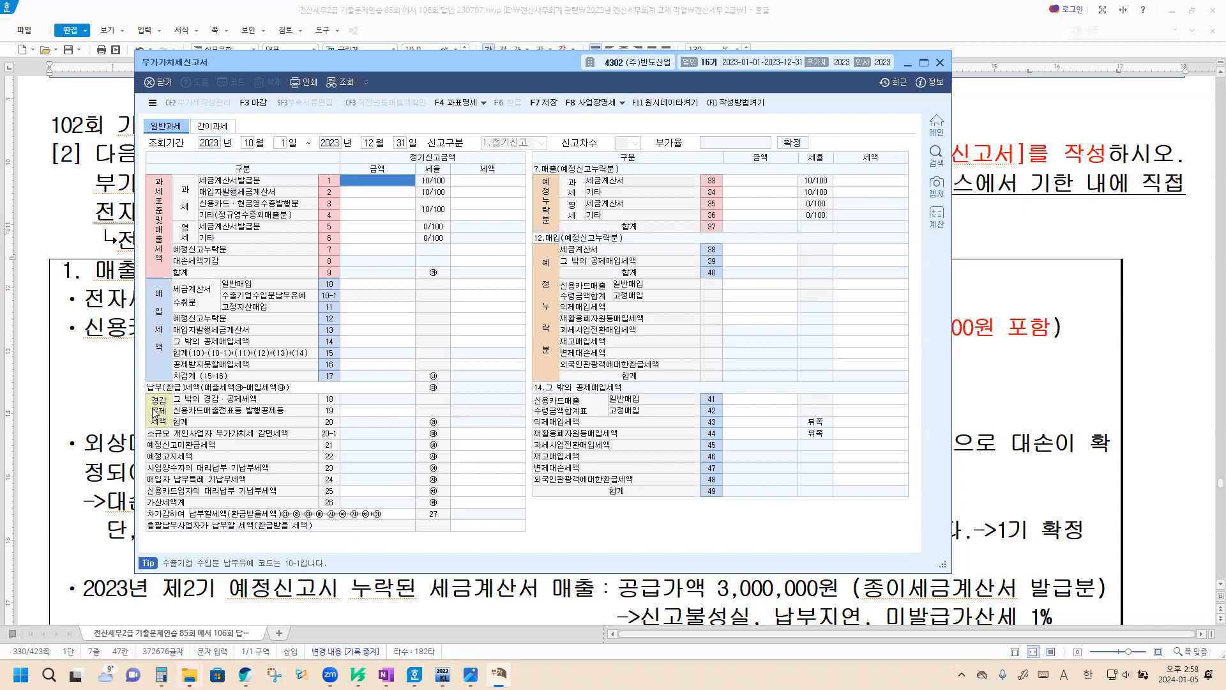
# Step: Enter 10,000 as the tax amount of 전자신고 및 전자고지 세액공제 (row 54)
pyautogui.click(364, 412)
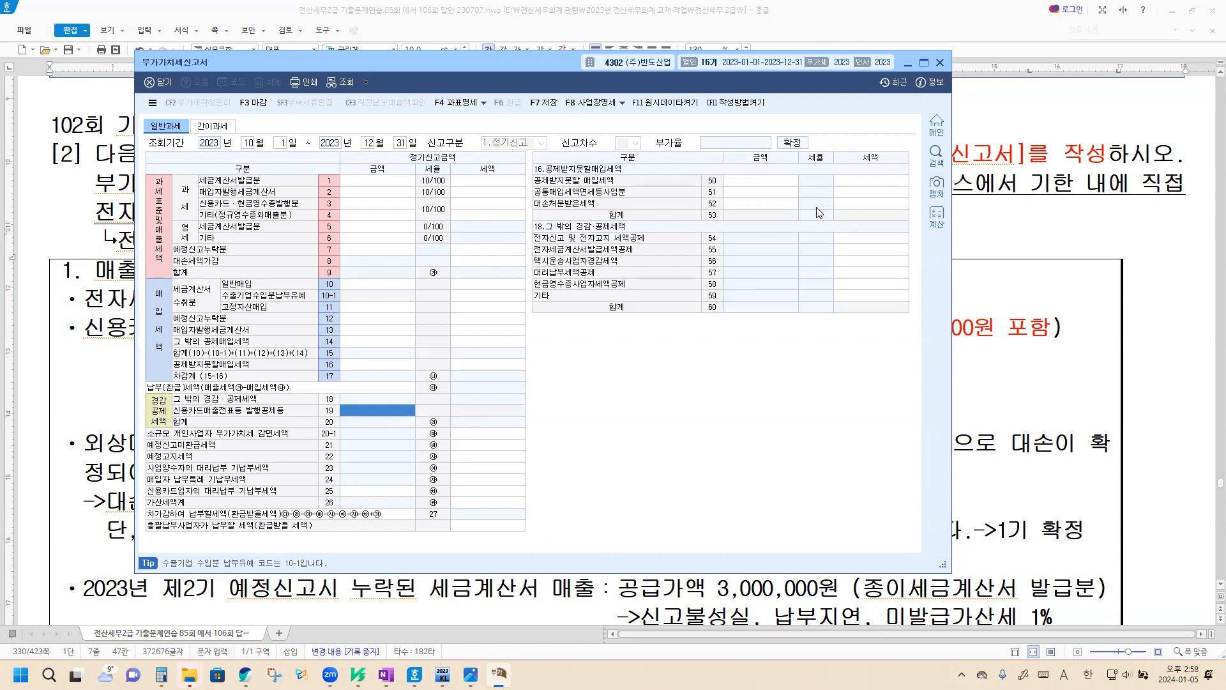
pyautogui.click(853, 239)
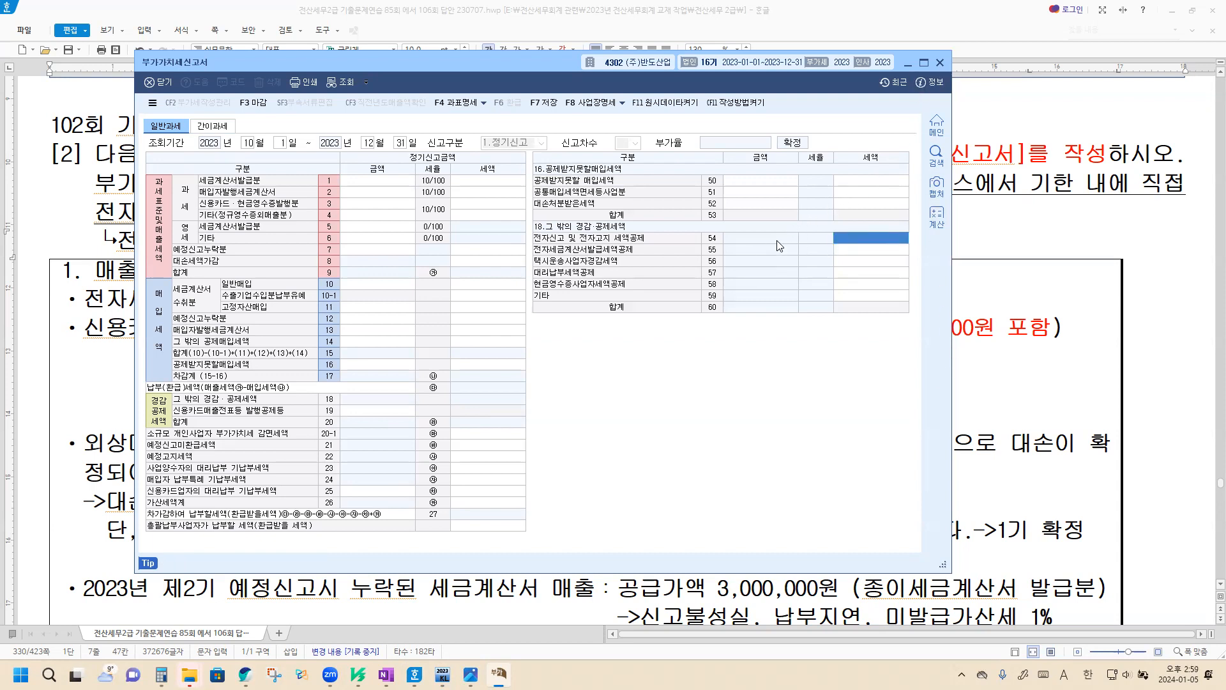
pyautogui.write('100000')
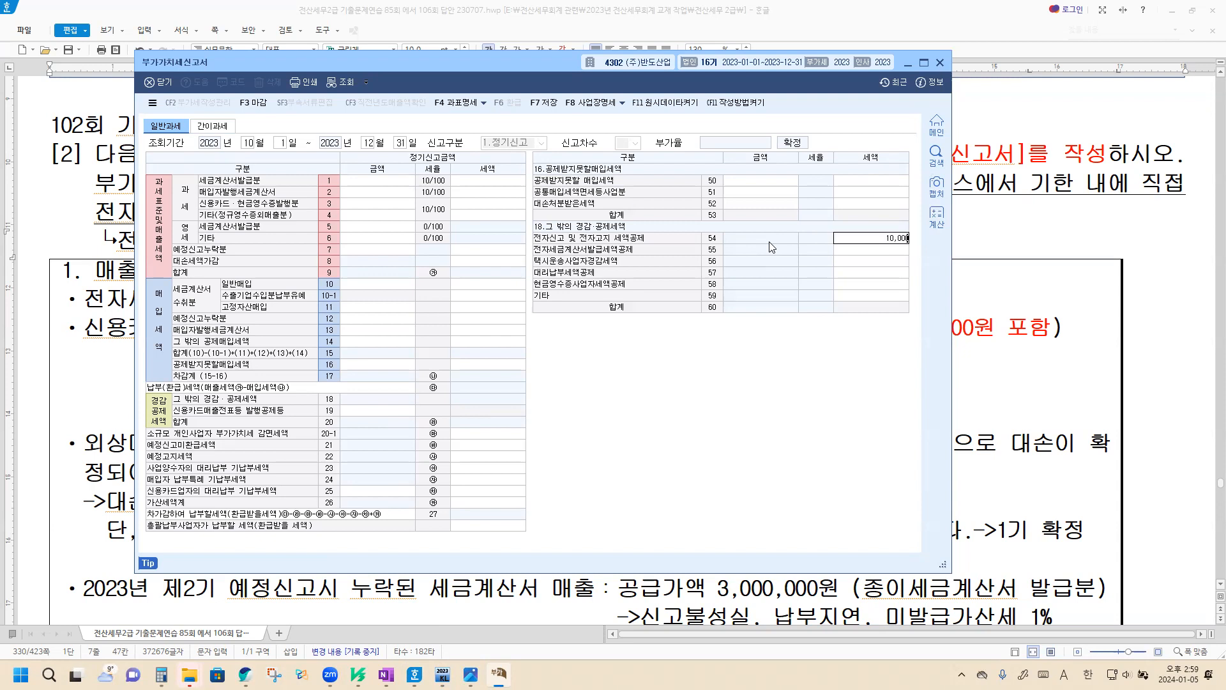
pyautogui.press('Return')
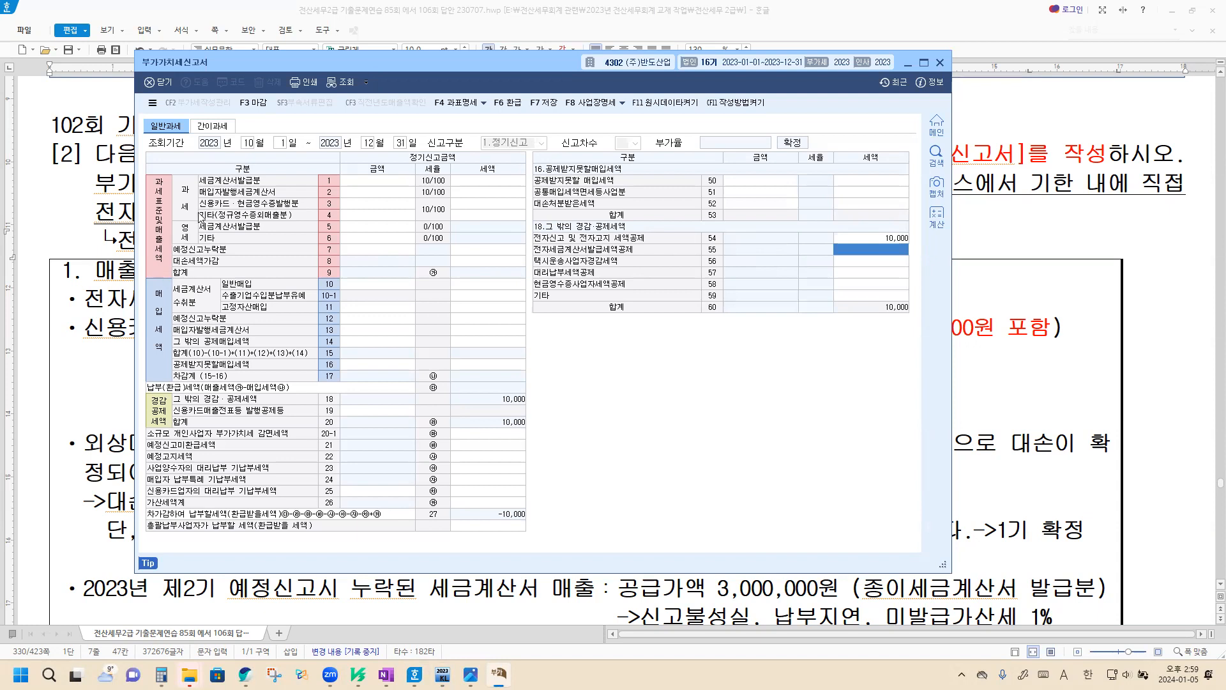
# Step: Enter a taxable sales amount of 300,000,000 for 세금계산서발급분 (row 1)
pyautogui.click(380, 182)
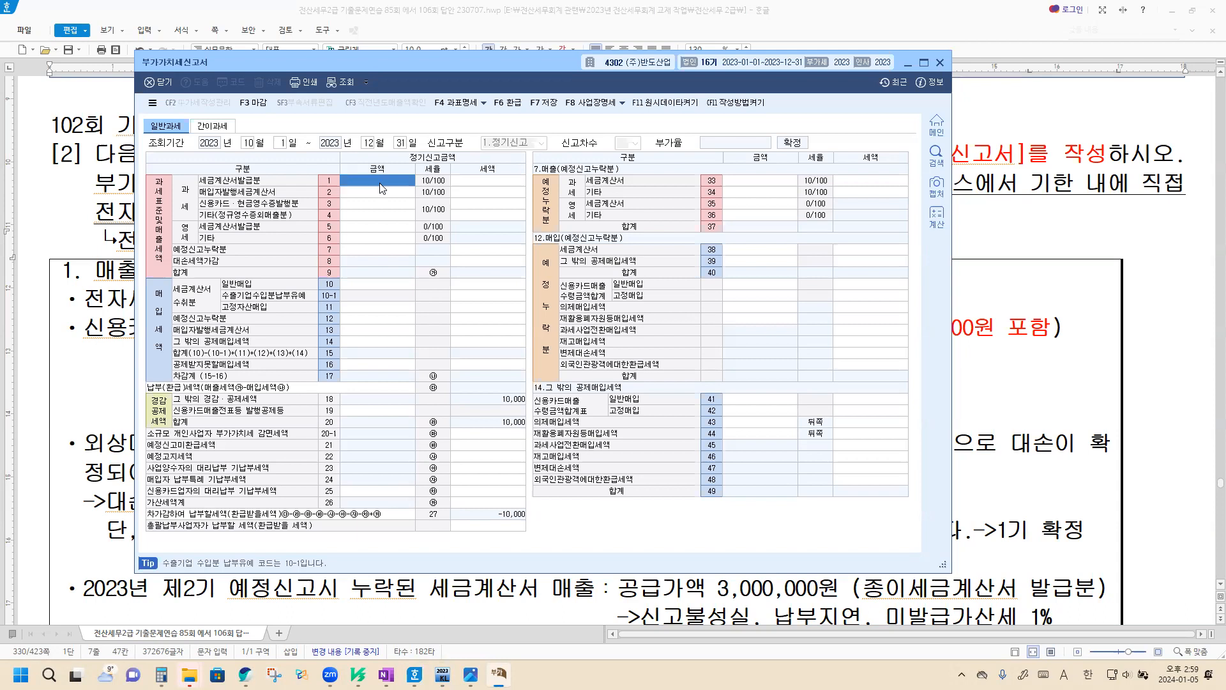
pyautogui.write('300000000')
pyautogui.press('Return')
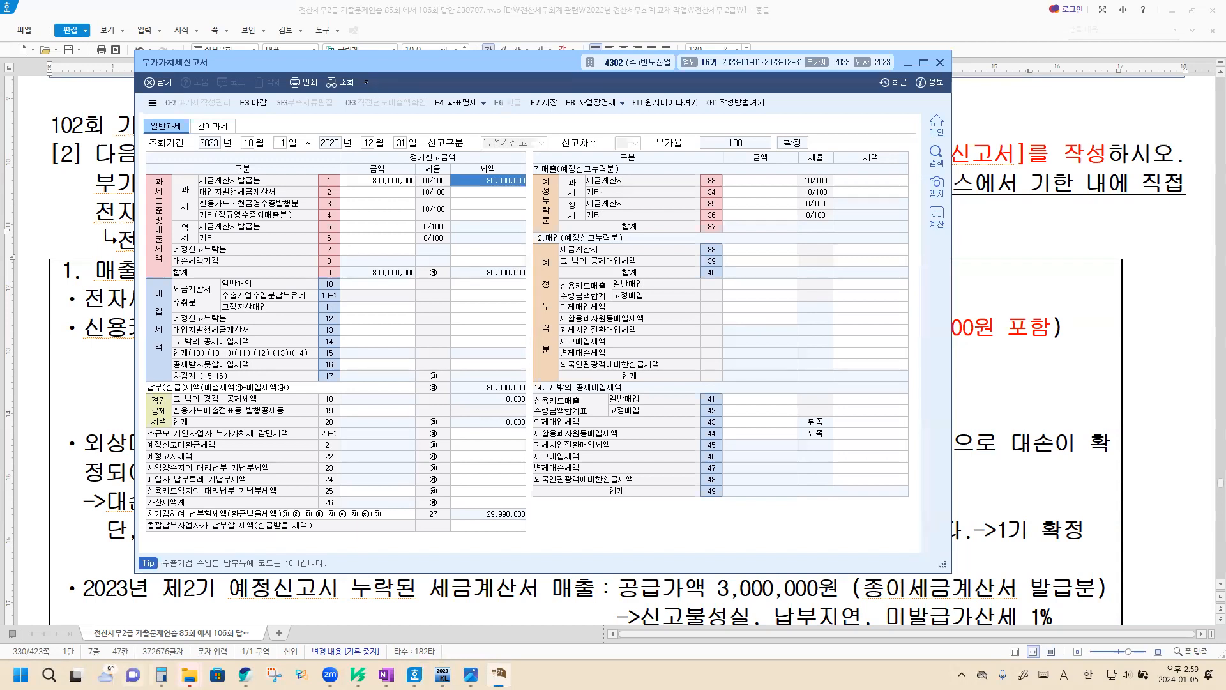
# Step: Switch to the Windows Calculator and compute 46,200,000 × 100 ÷ 110
pyautogui.click(162, 674)
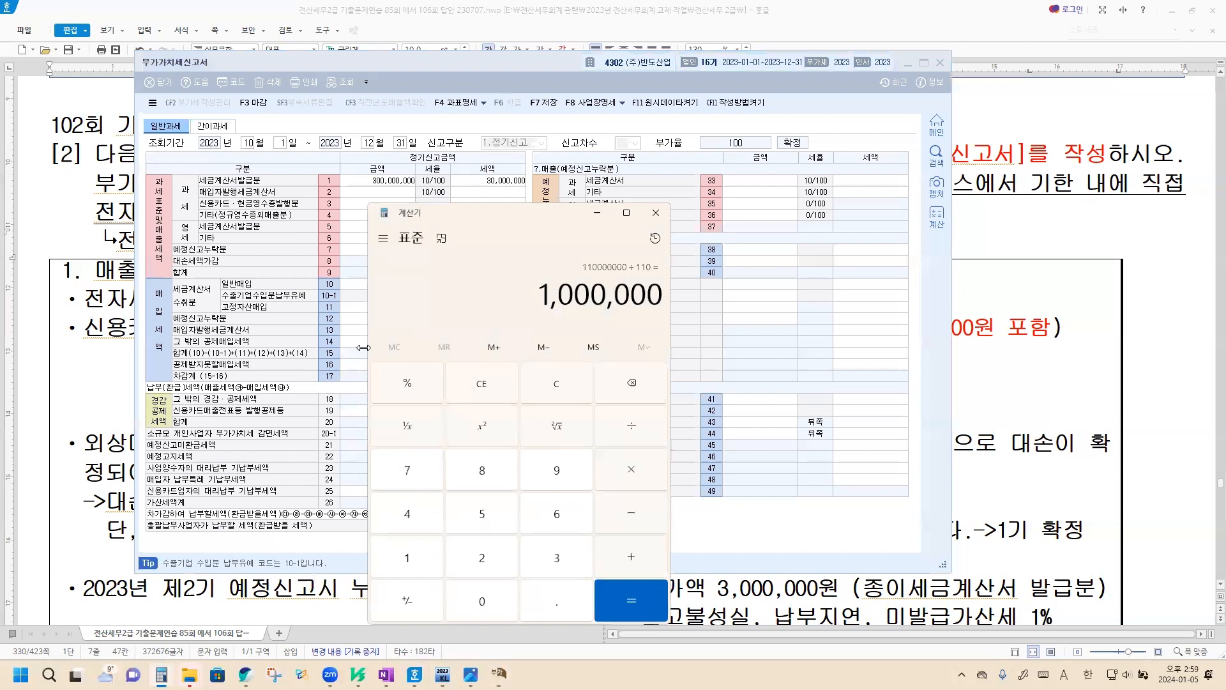
pyautogui.write('462')
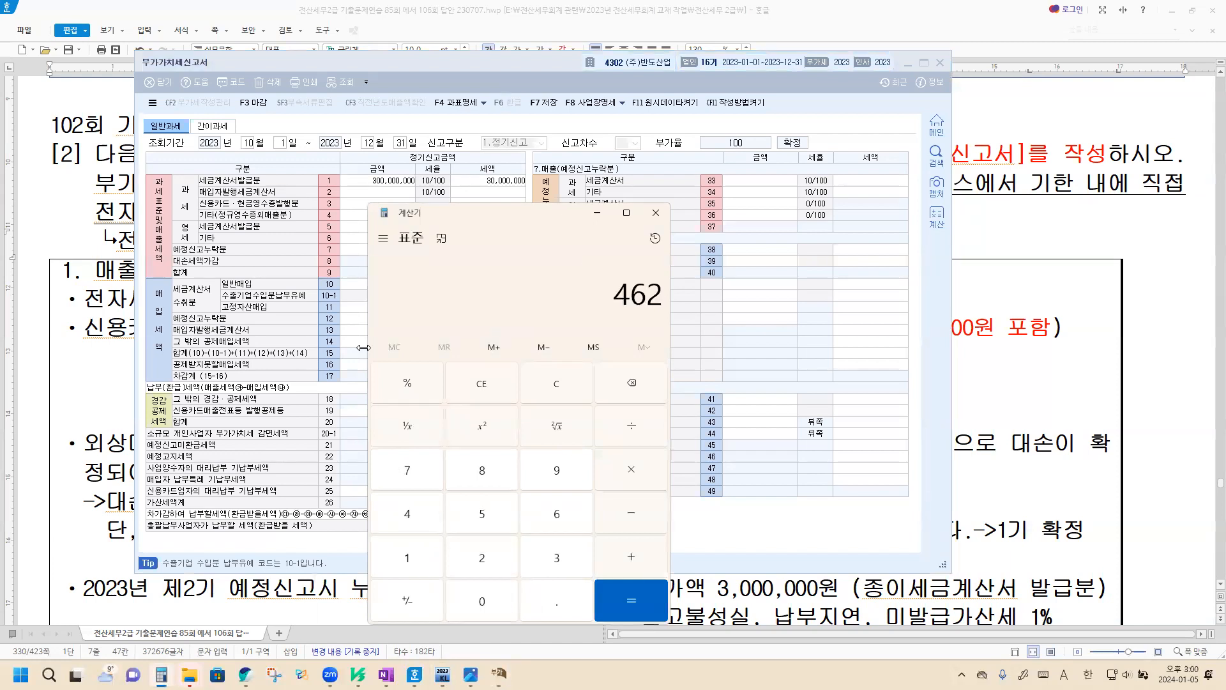
pyautogui.write('000000,000')
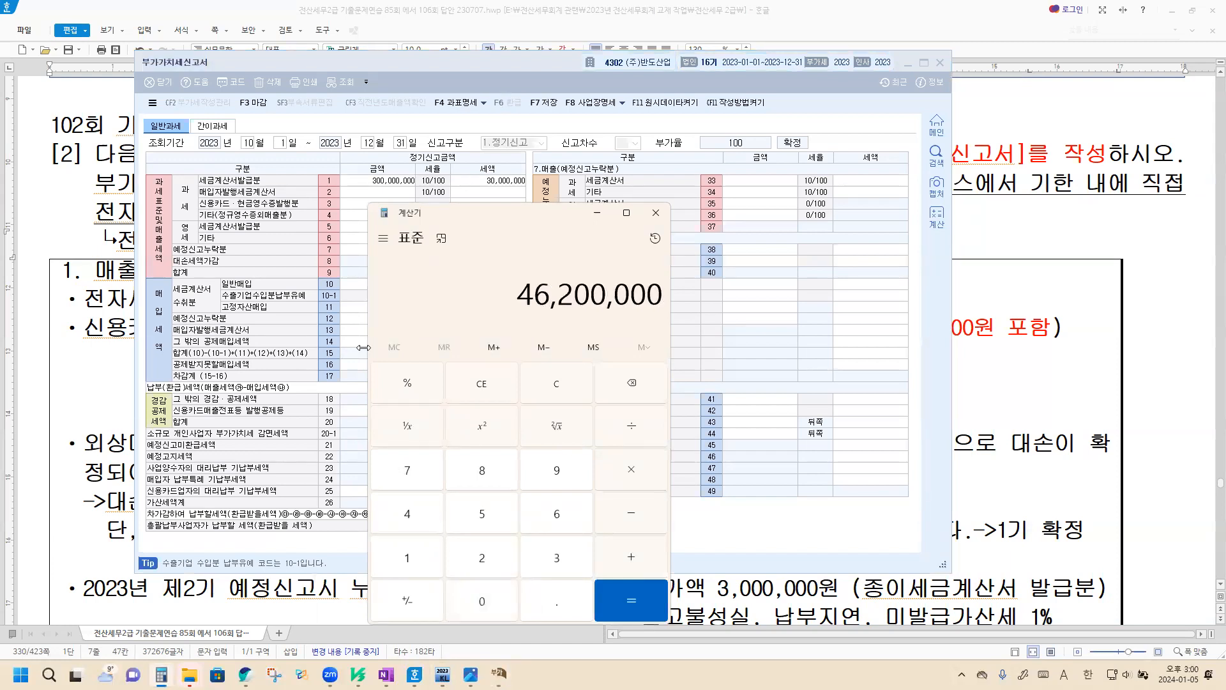
pyautogui.write('*100/')
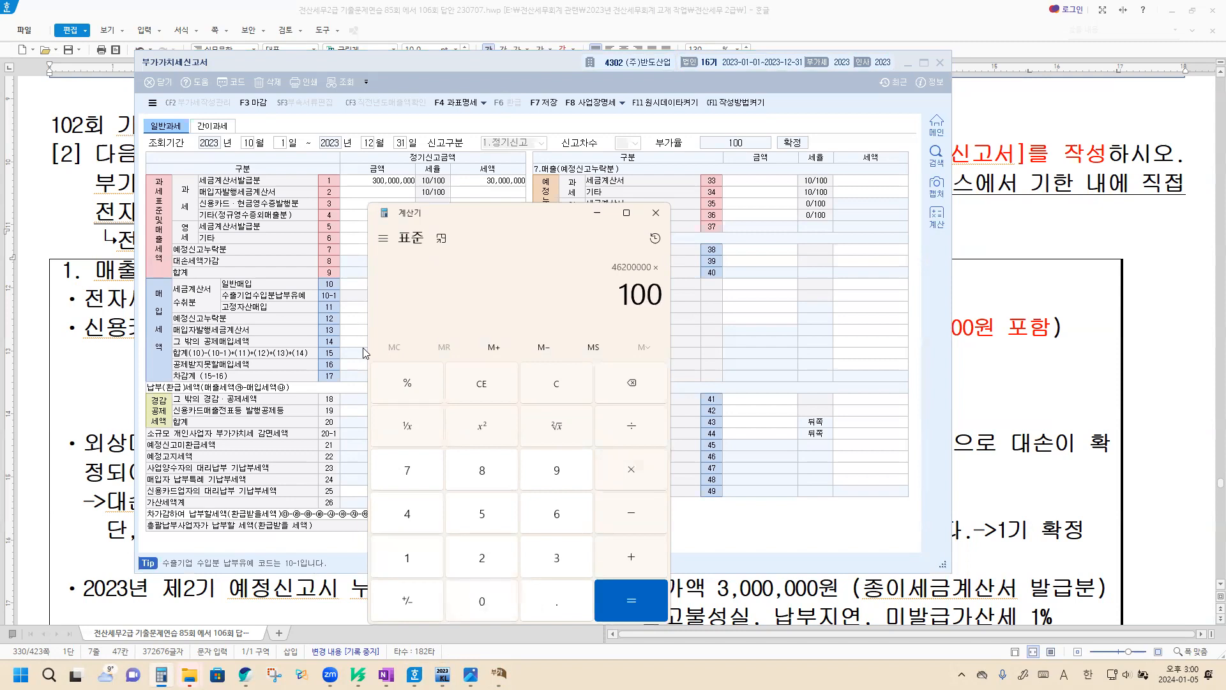
pyautogui.write('110')
pyautogui.press('Return')
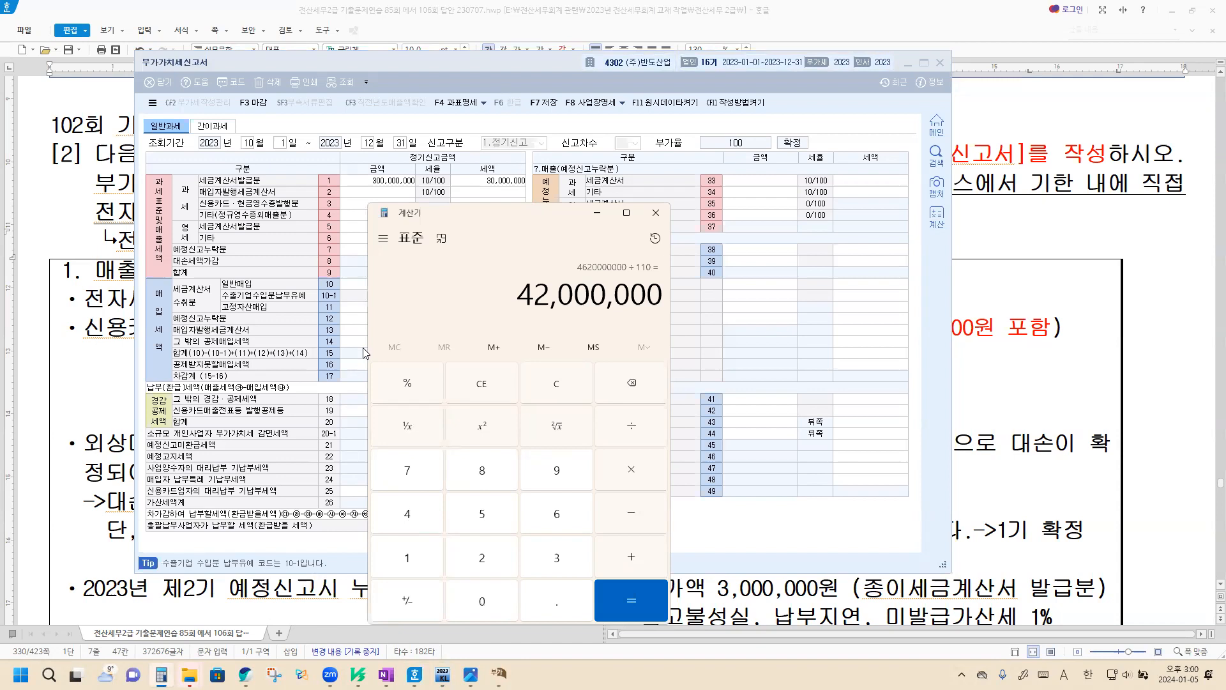
# Step: Subtract 11,000,000 from 46,200,000 in a fresh calculation, multiply the difference by 100/110, and put the calculator away
pyautogui.click(572, 400)
pyautogui.write('46200000')
pyautogui.press('-')
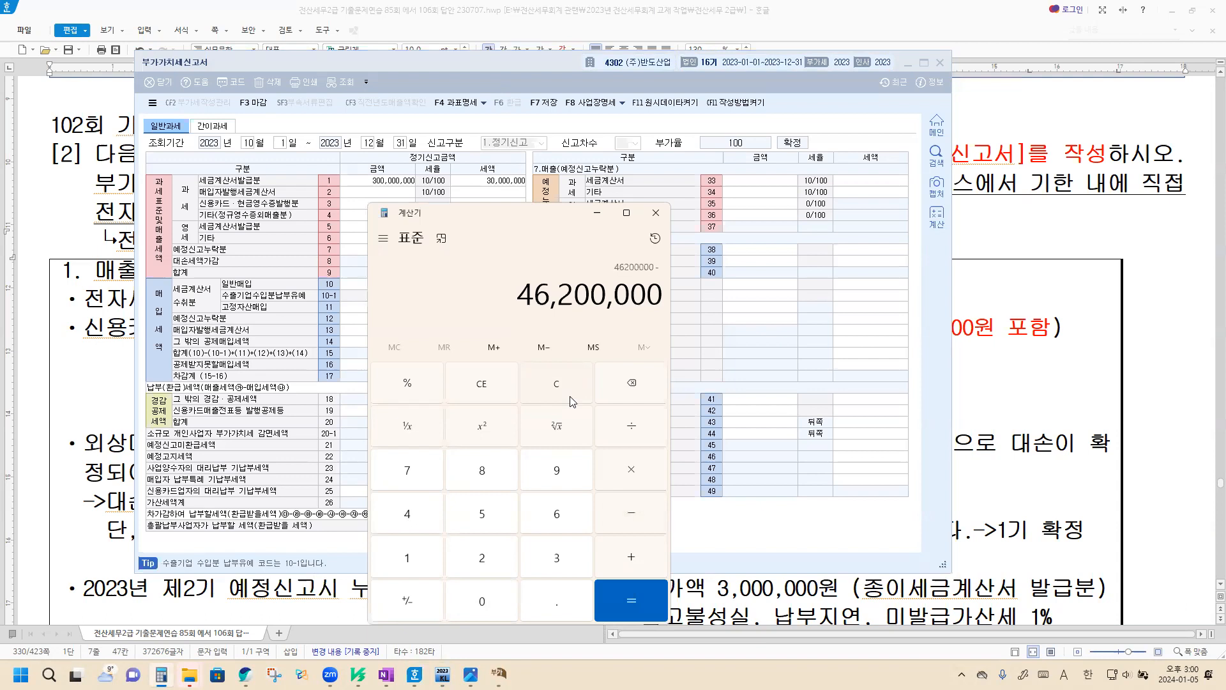
pyautogui.write('11,000,000')
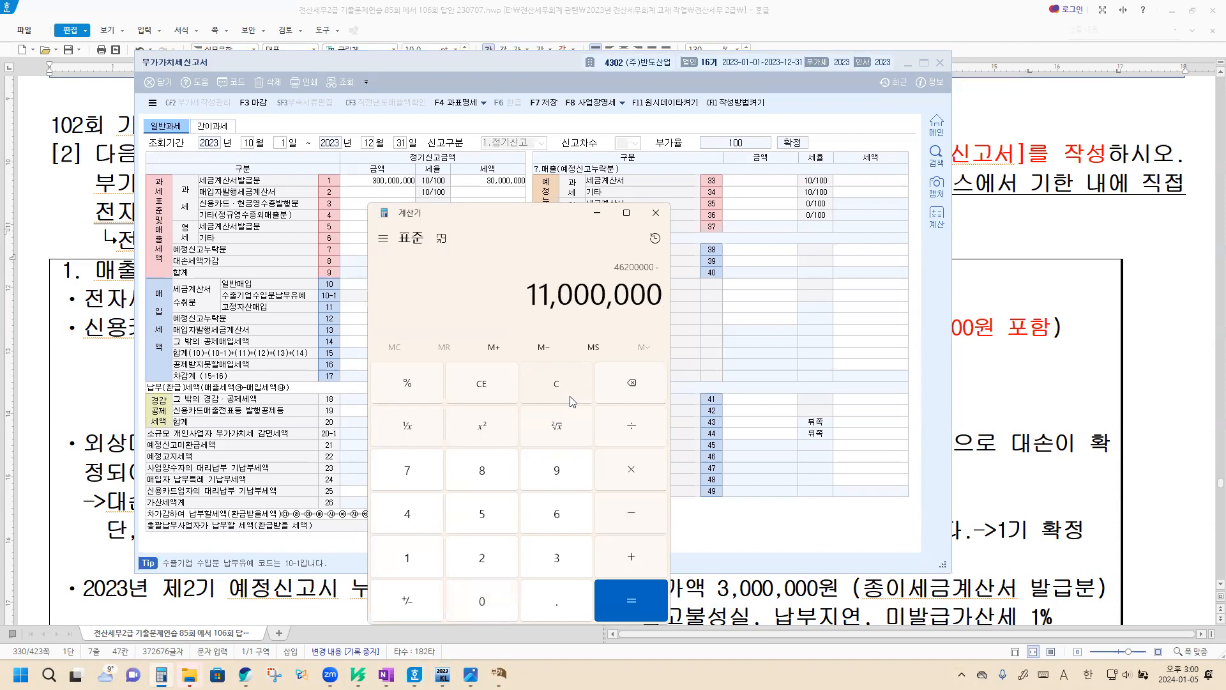
pyautogui.press('Return')
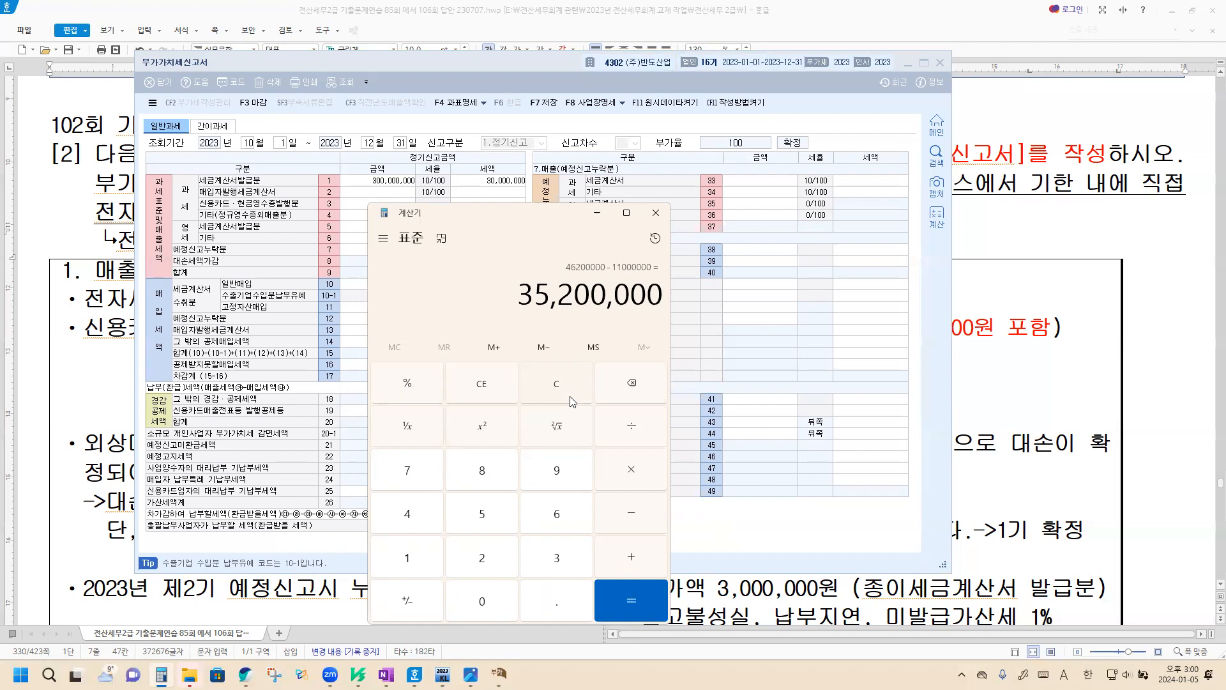
pyautogui.write('*100/')
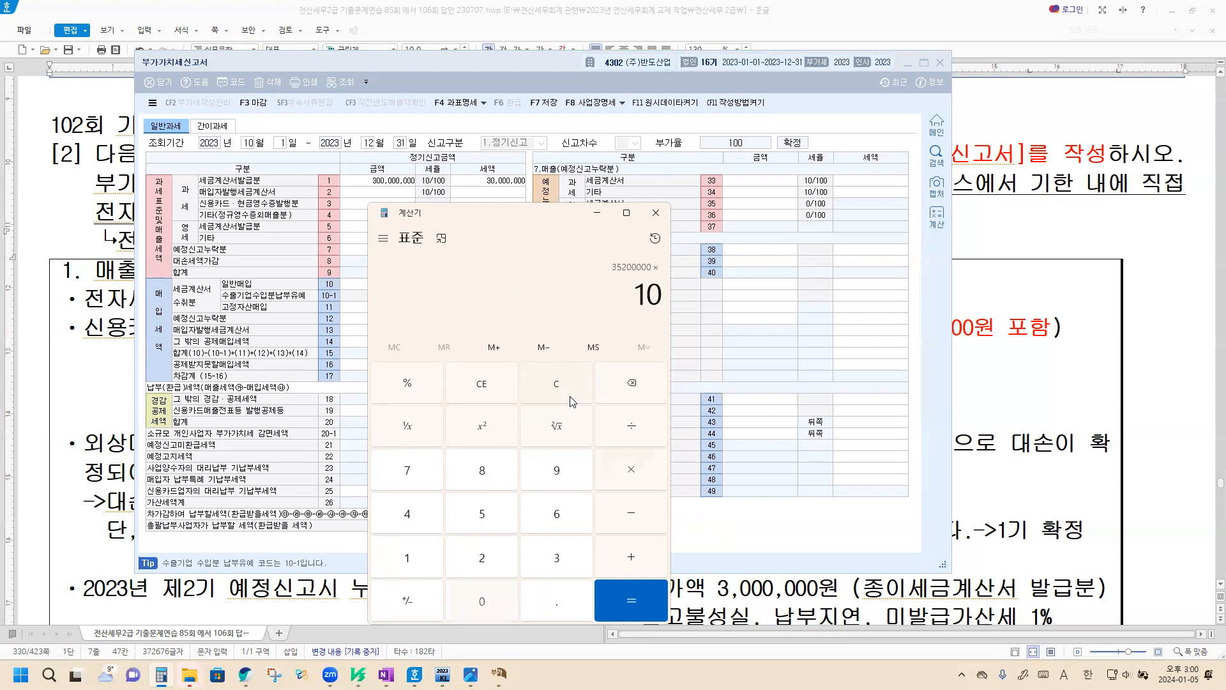
pyautogui.write('110')
pyautogui.press('Return')
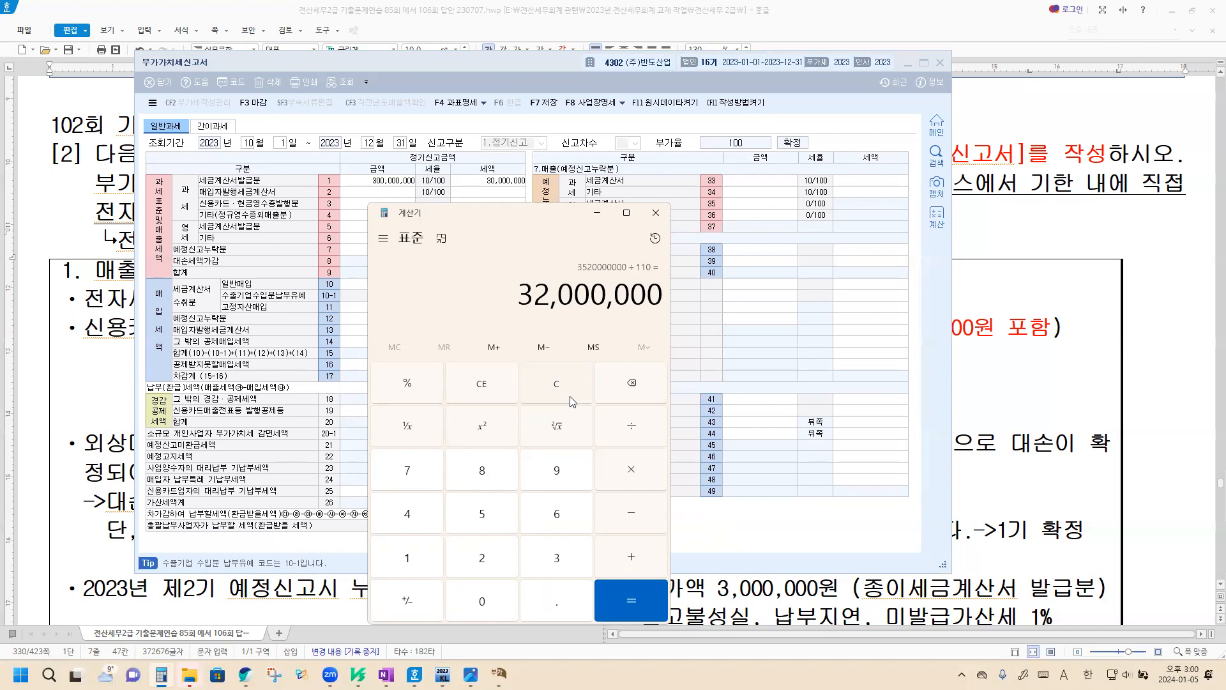
pyautogui.click(597, 212)
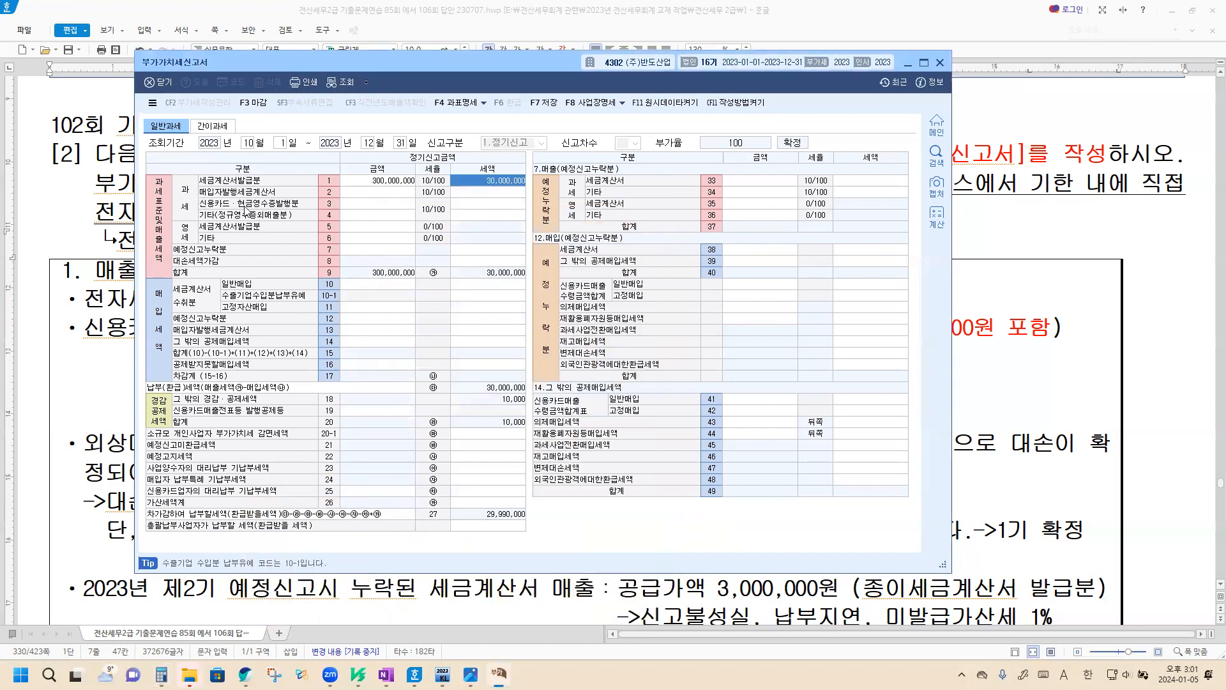
# Step: Enter a sales amount of 32,000,000 for 신용카드·현금영수증발행분 (row 3) in the VAT return
pyautogui.click(396, 208)
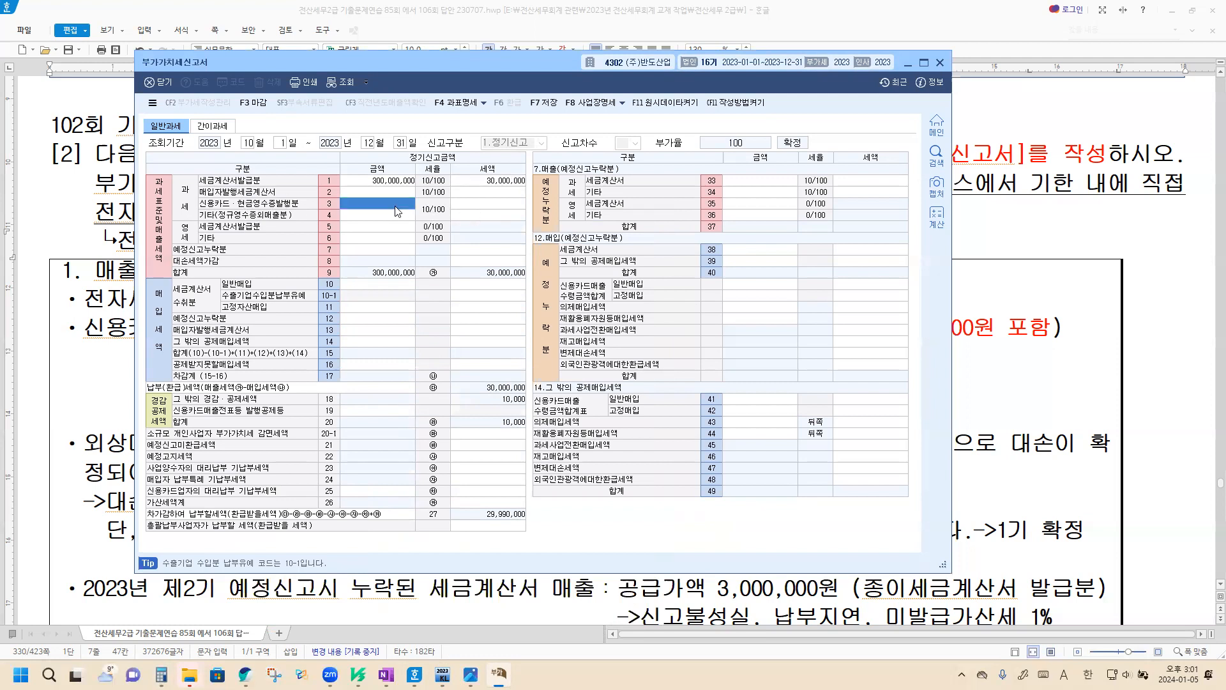
pyautogui.write('32000000')
pyautogui.press('Return')
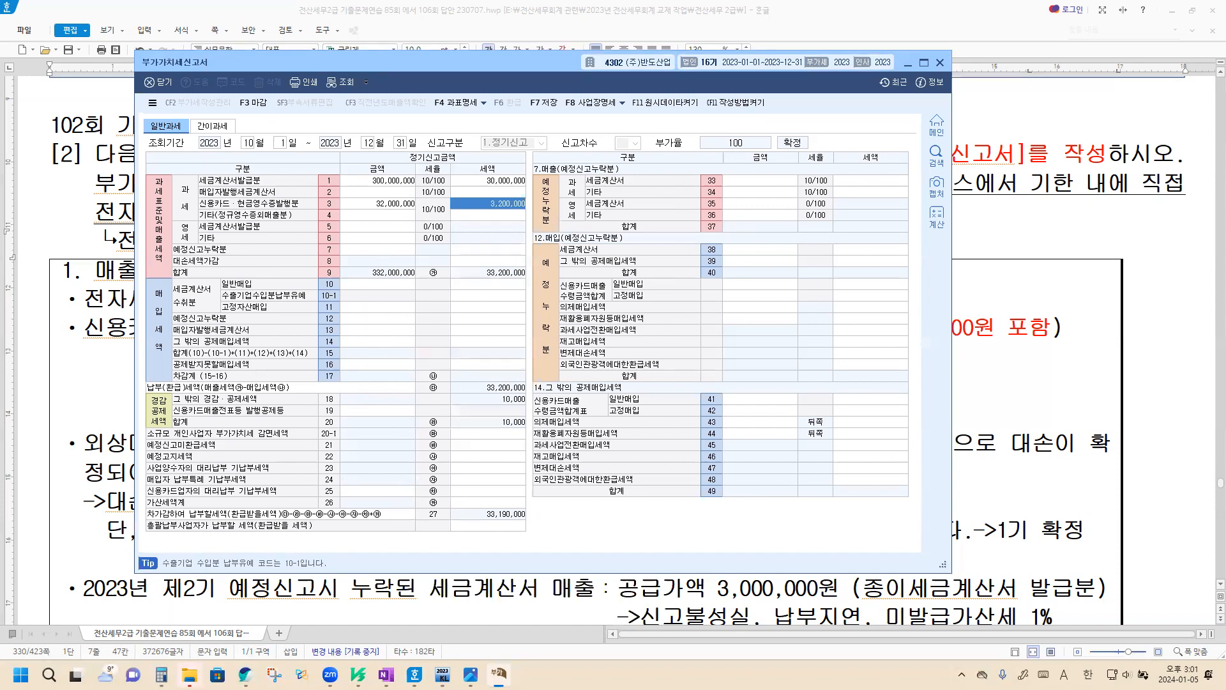
# Step: Compute the bad-debt tax credit as 1,650,000 × 10 ÷ 110 in the Windows Calculator and put the calculator away
pyautogui.click(162, 675)
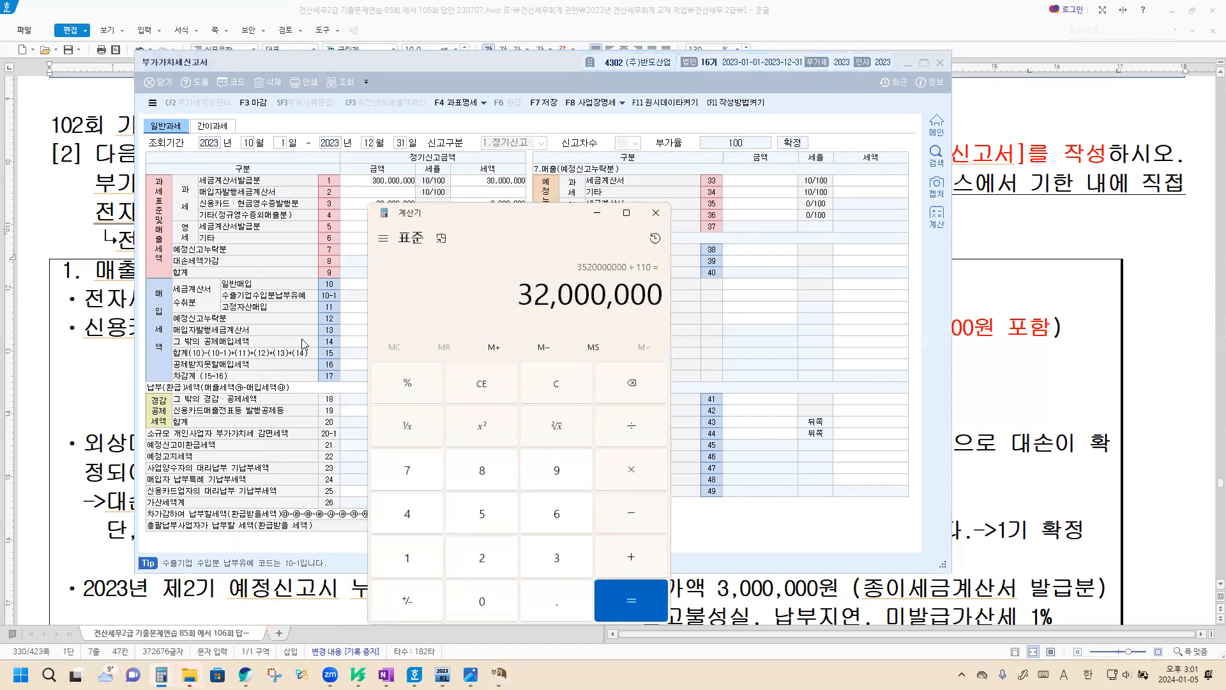
pyautogui.write('1650000')
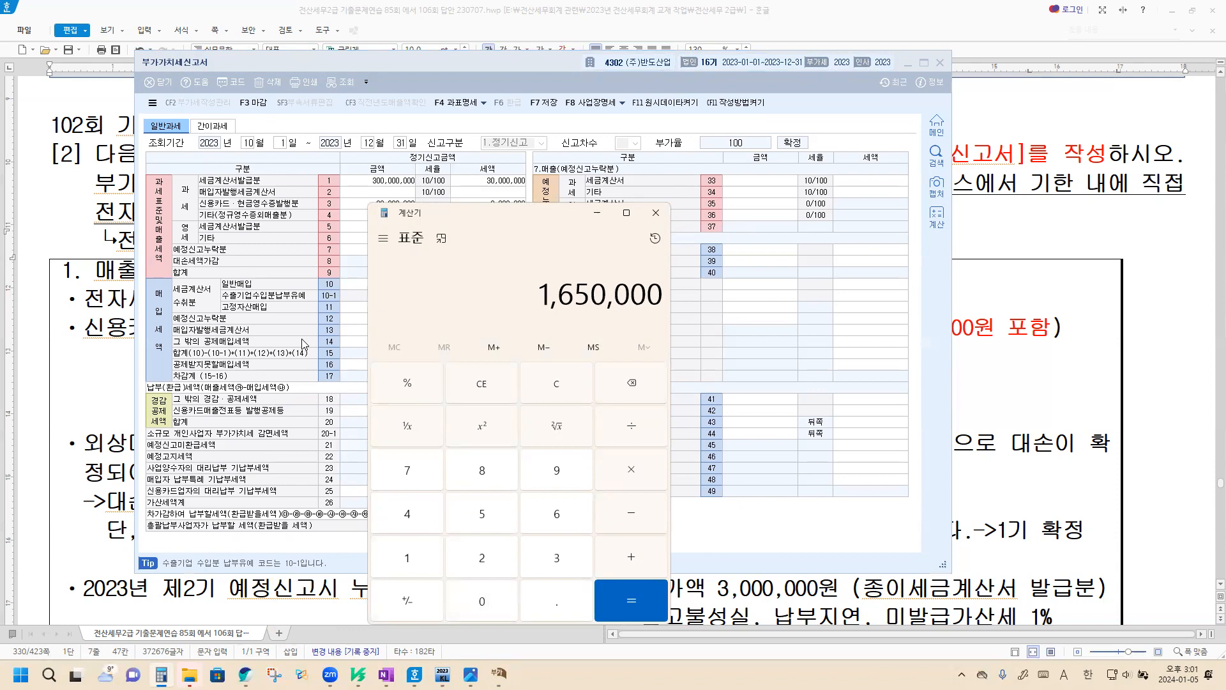
pyautogui.write('*10/110')
pyautogui.press('Return')
pyautogui.click(597, 213)
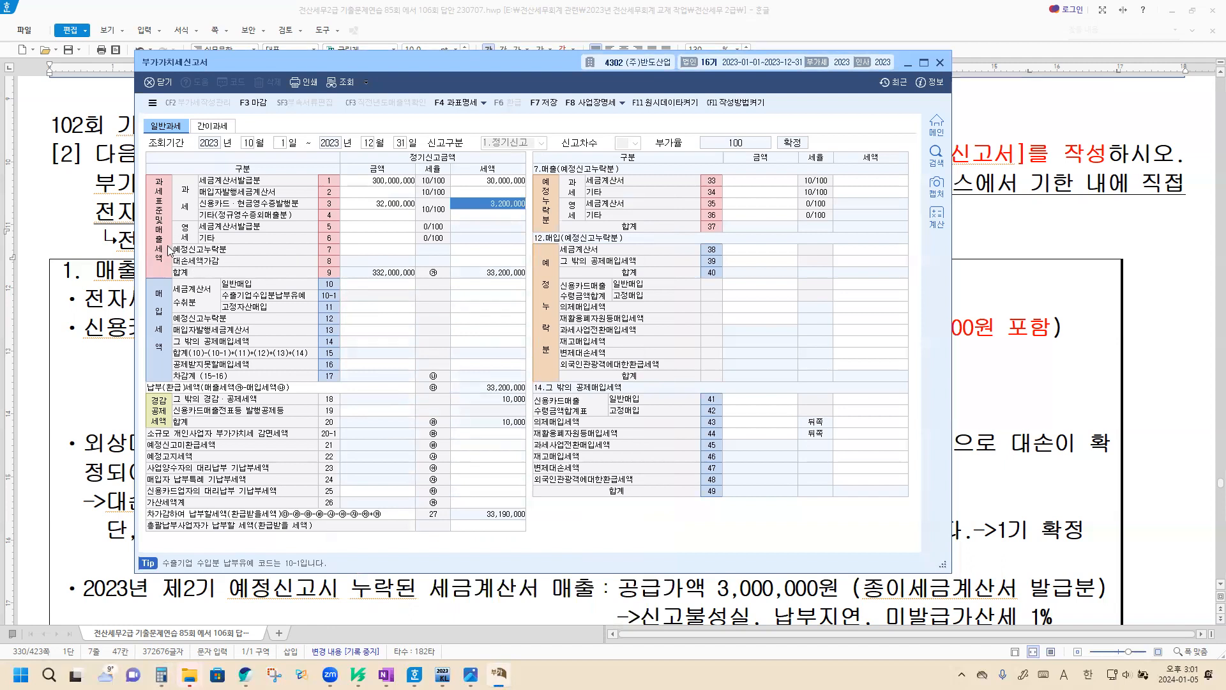
# Step: Enter -150,000 as the tax amount of 대손세액가감 (row 8) in the VAT return
pyautogui.click(471, 262)
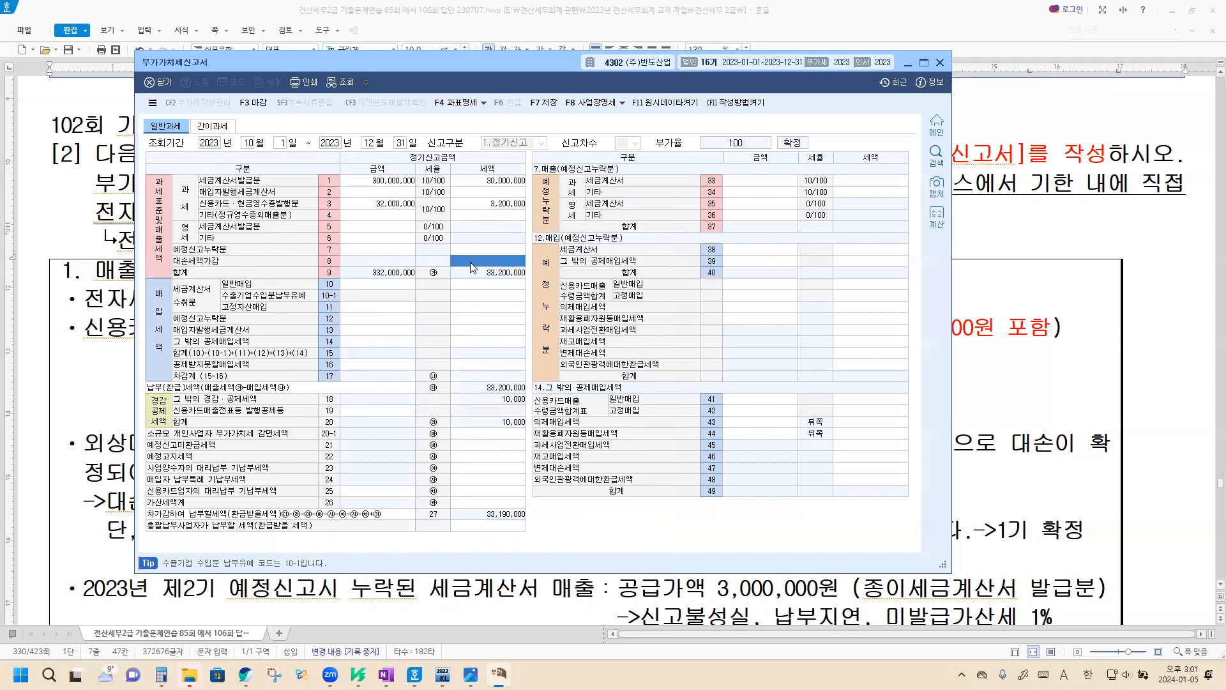
pyautogui.write('-150000')
pyautogui.press('Return')
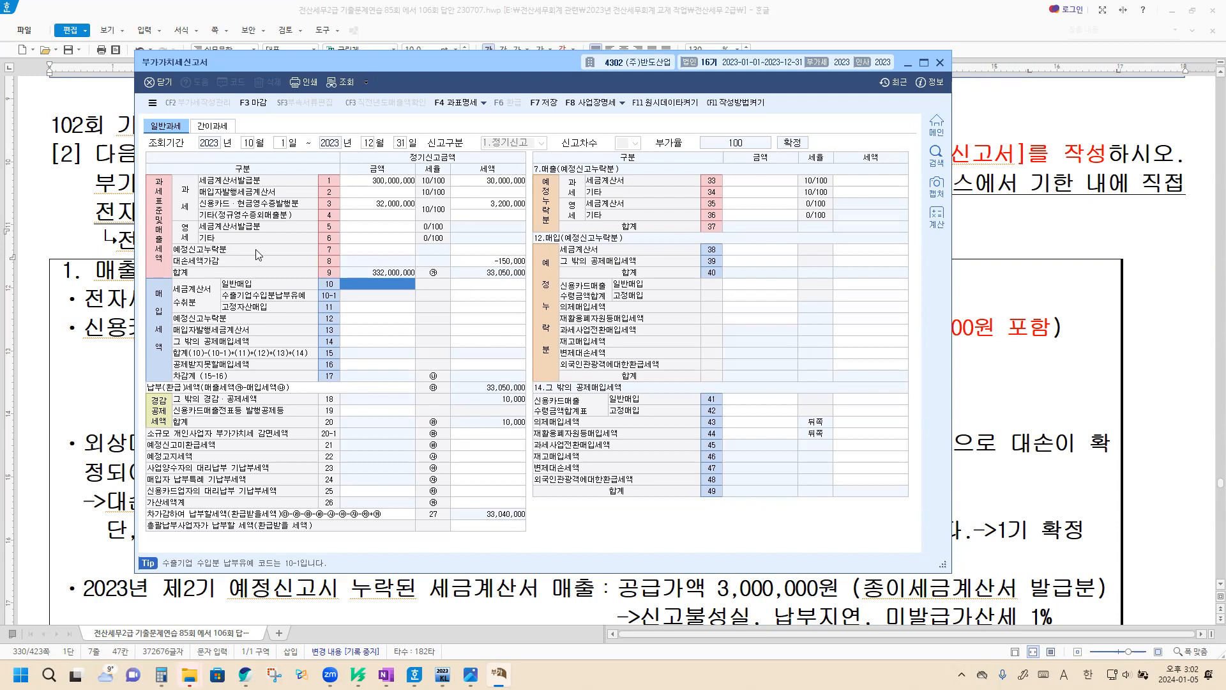
# Step: Open the detail of 예정신고누락분 (row 7) and enter 3,000,000 for its taxable 세금계산서 sales (row 33)
pyautogui.click(367, 248)
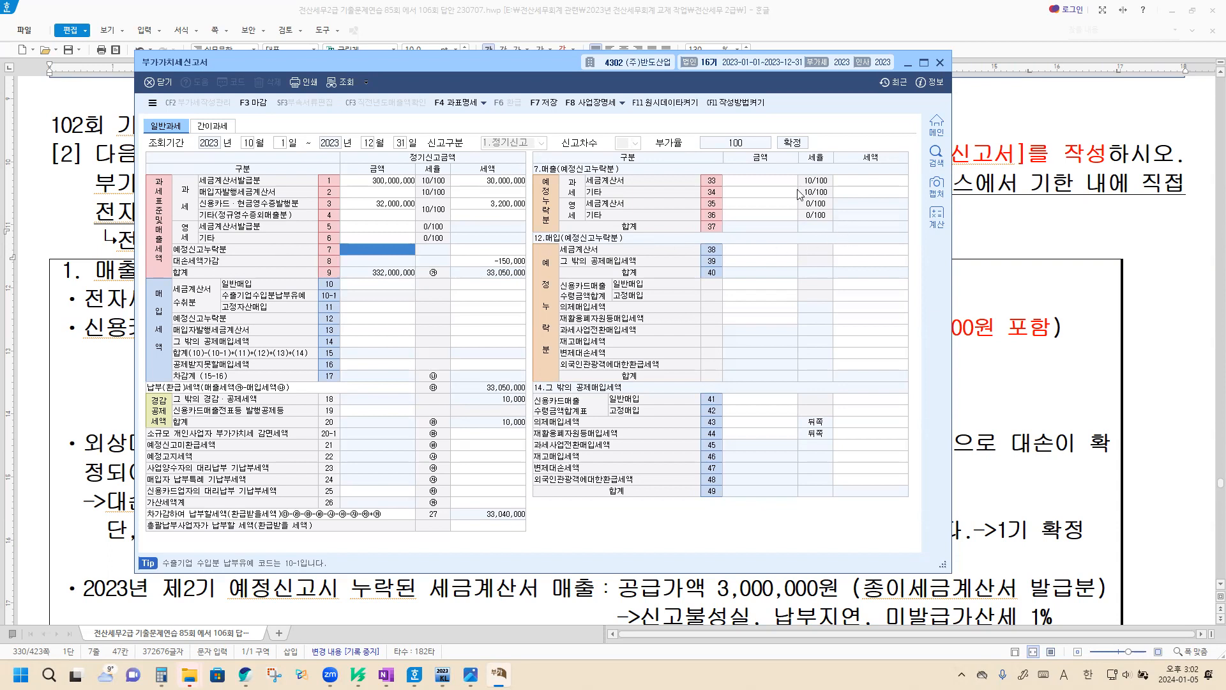
pyautogui.click(759, 181)
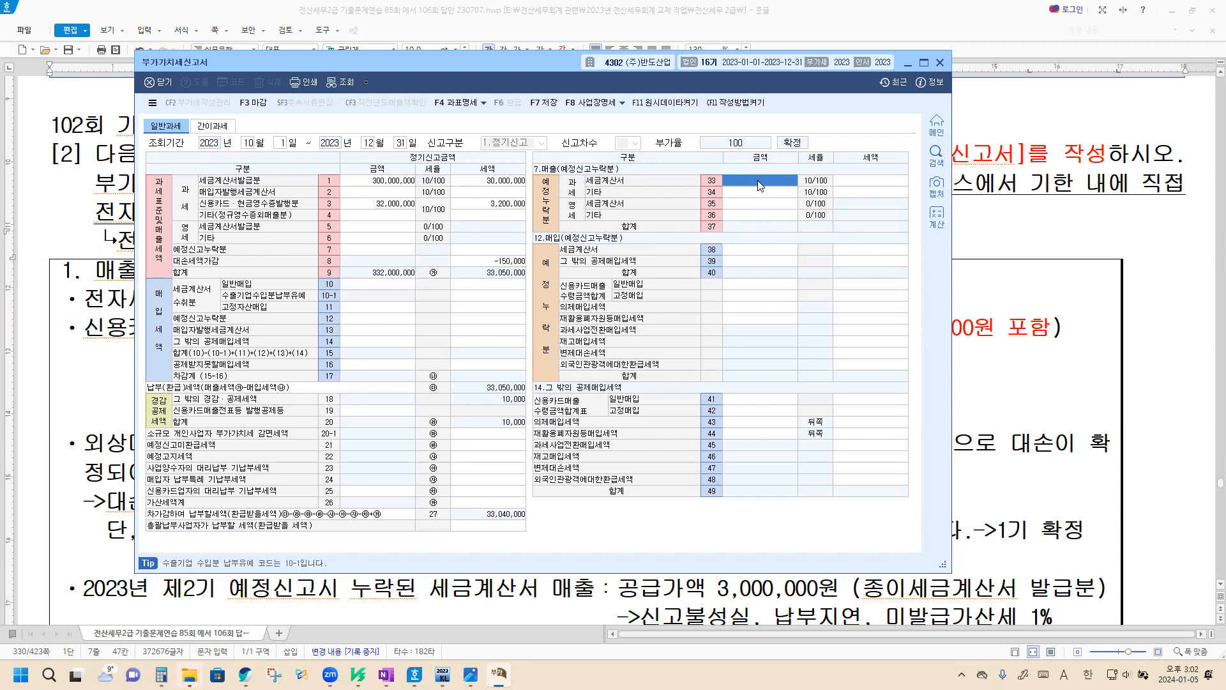
pyautogui.write('3000000')
pyautogui.press('Return')
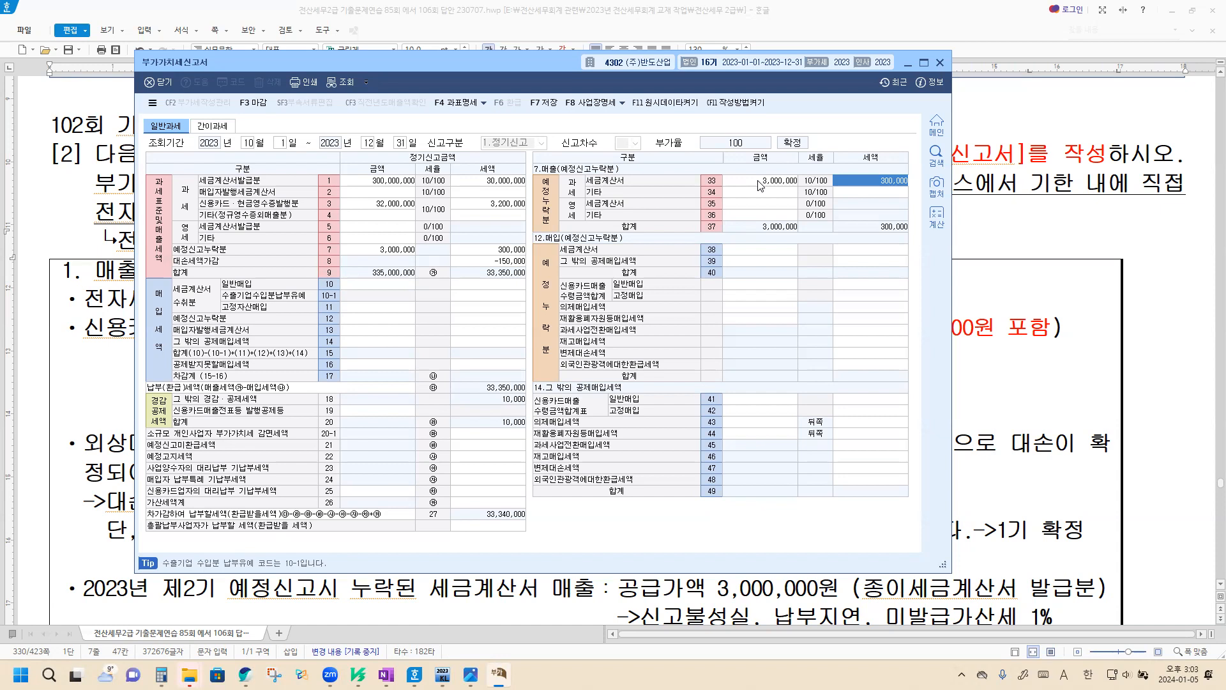
# Step: Switch to the Hangul document and delete the worked unpaid-tax line and penalty items 1) to 3) under *가산세 정리
pyautogui.click(1035, 414)
pyautogui.scroll(-3, 341, 299)
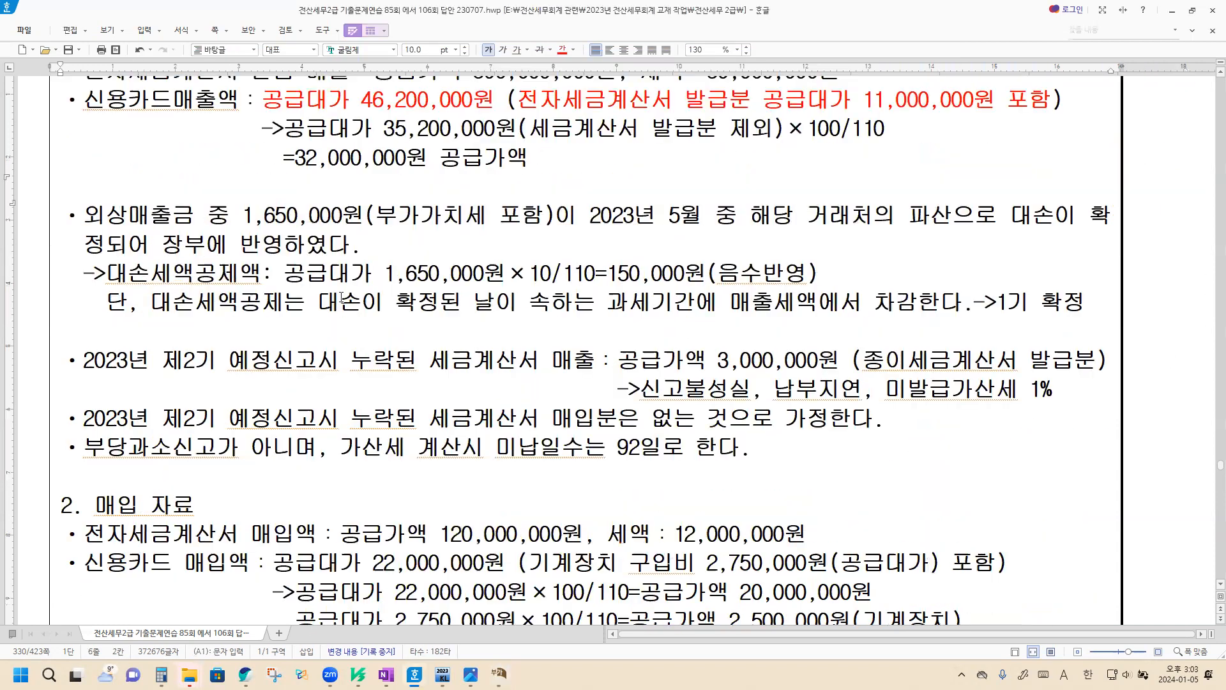
pyautogui.scroll(-15, 341, 299)
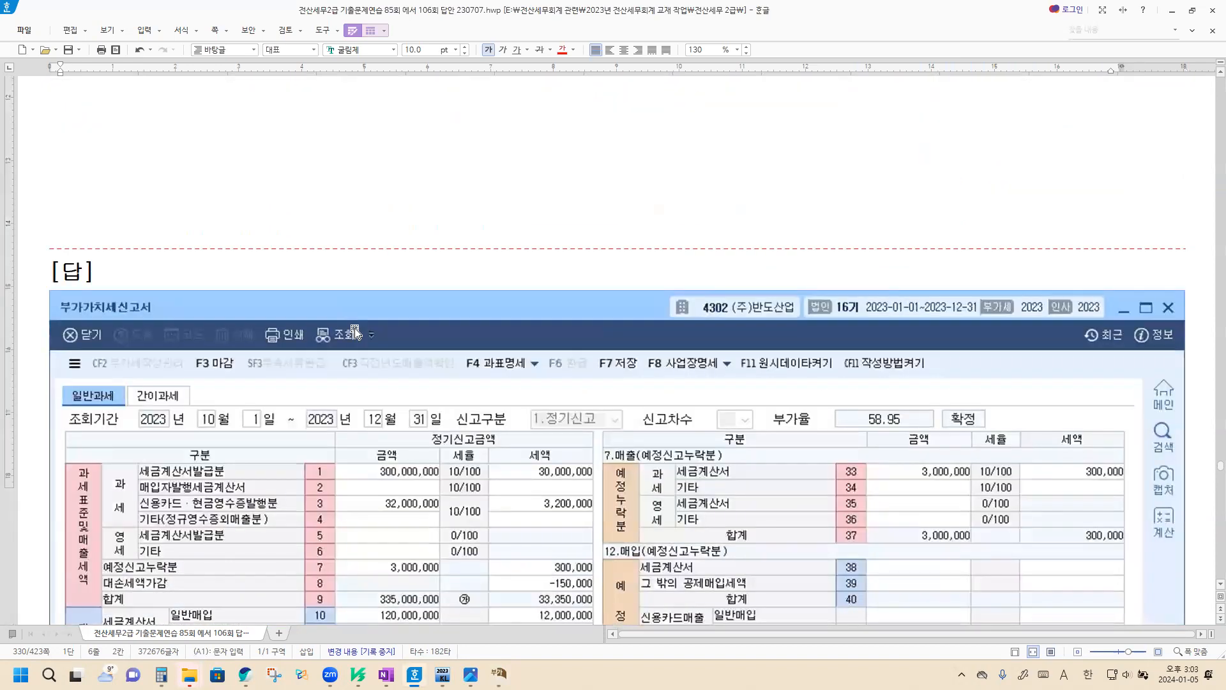
pyautogui.scroll(-10, 355, 332)
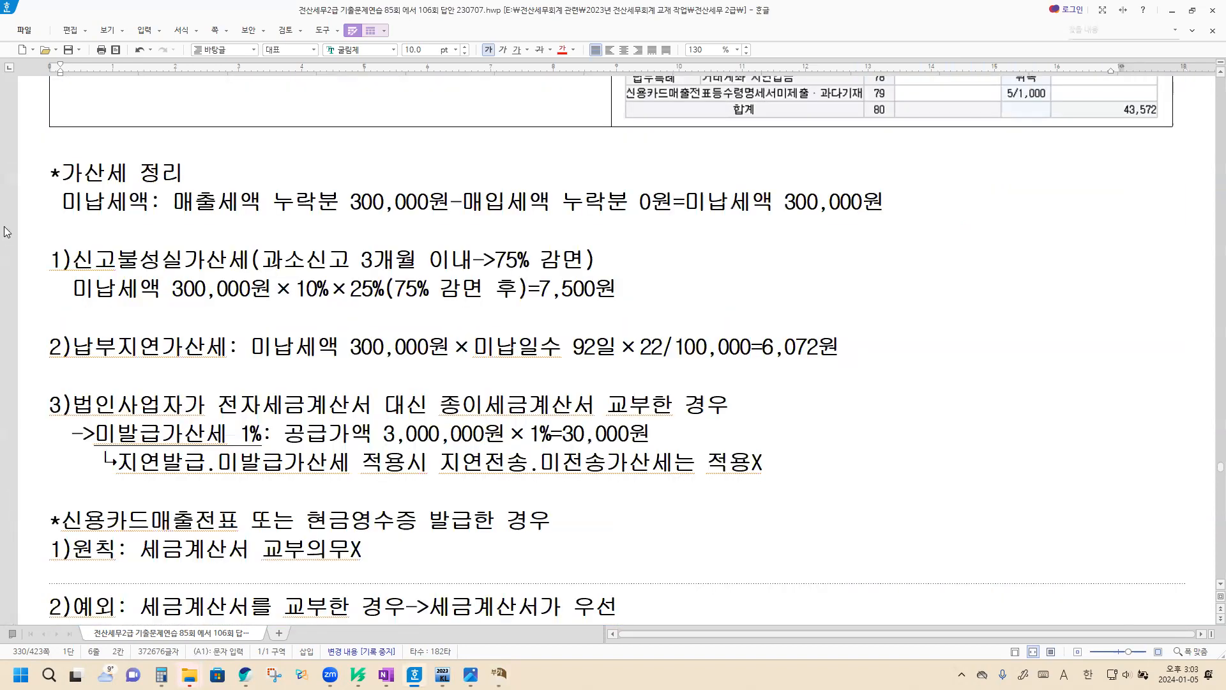
pyautogui.moveTo(29, 211); pyautogui.dragTo(781, 472)
pyautogui.press('Delete')
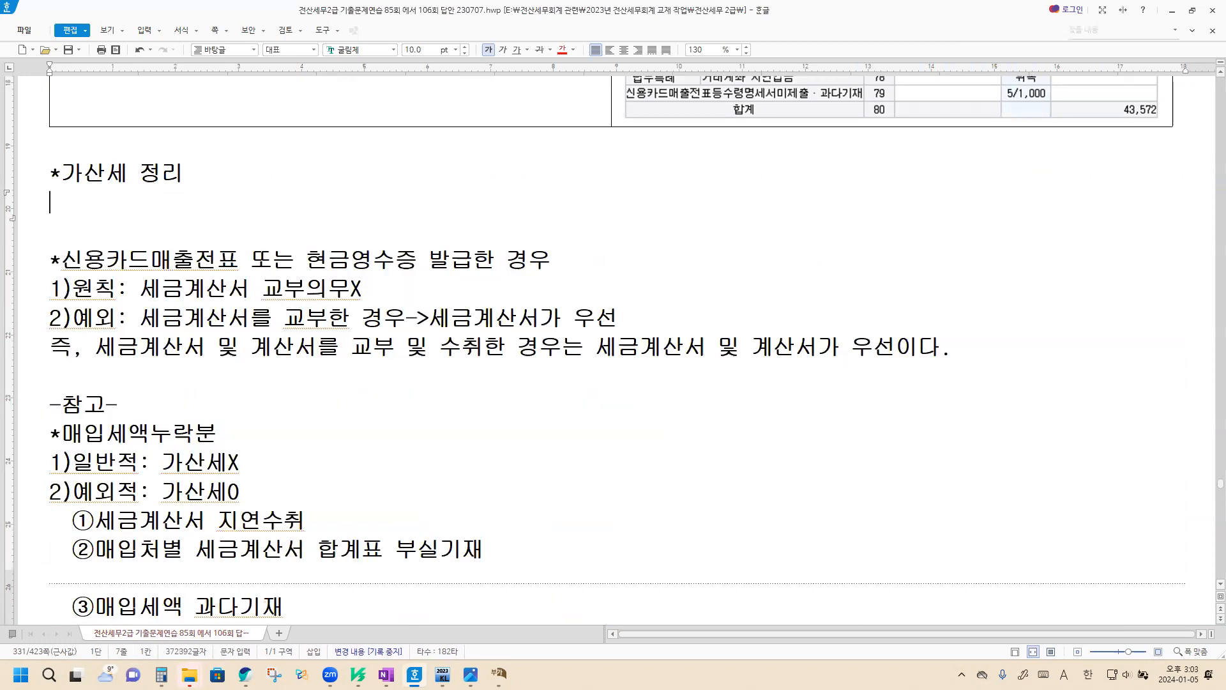
# Step: Under *가산세 정리, write the line "미납세액=매출세액누락분 300,000원-매입세액누락분 0원=미납세액 300,000원"
pyautogui.write('미납세액=')
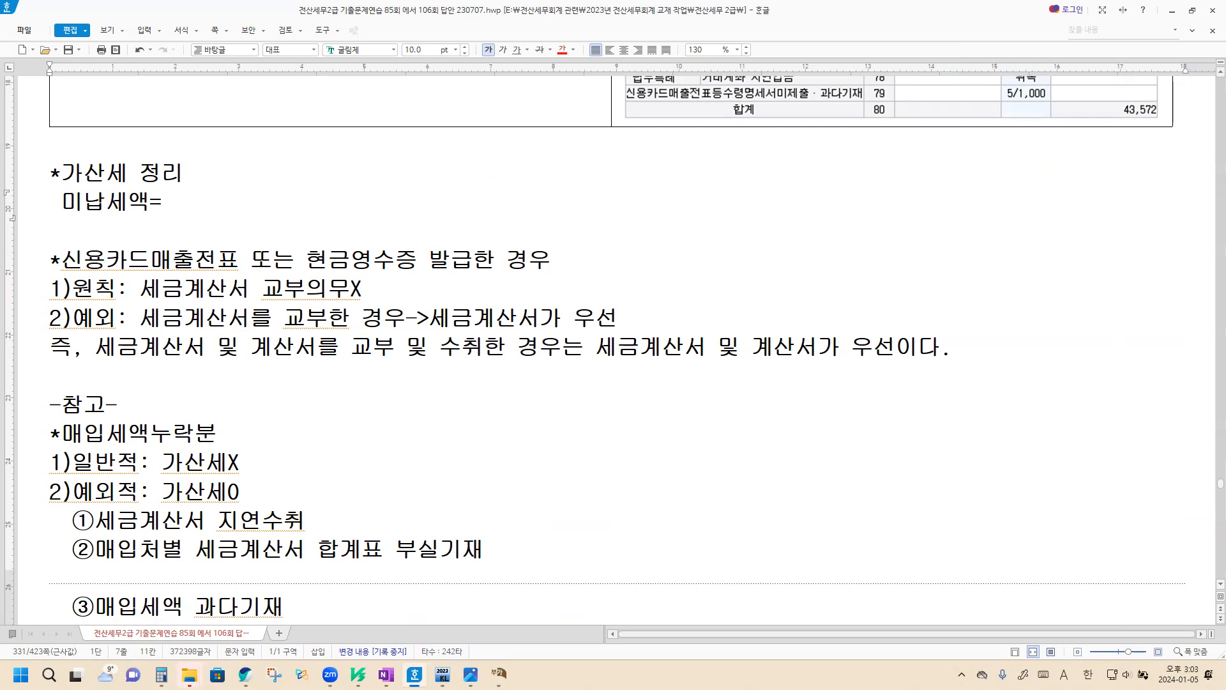
pyautogui.write('메ㅊ')
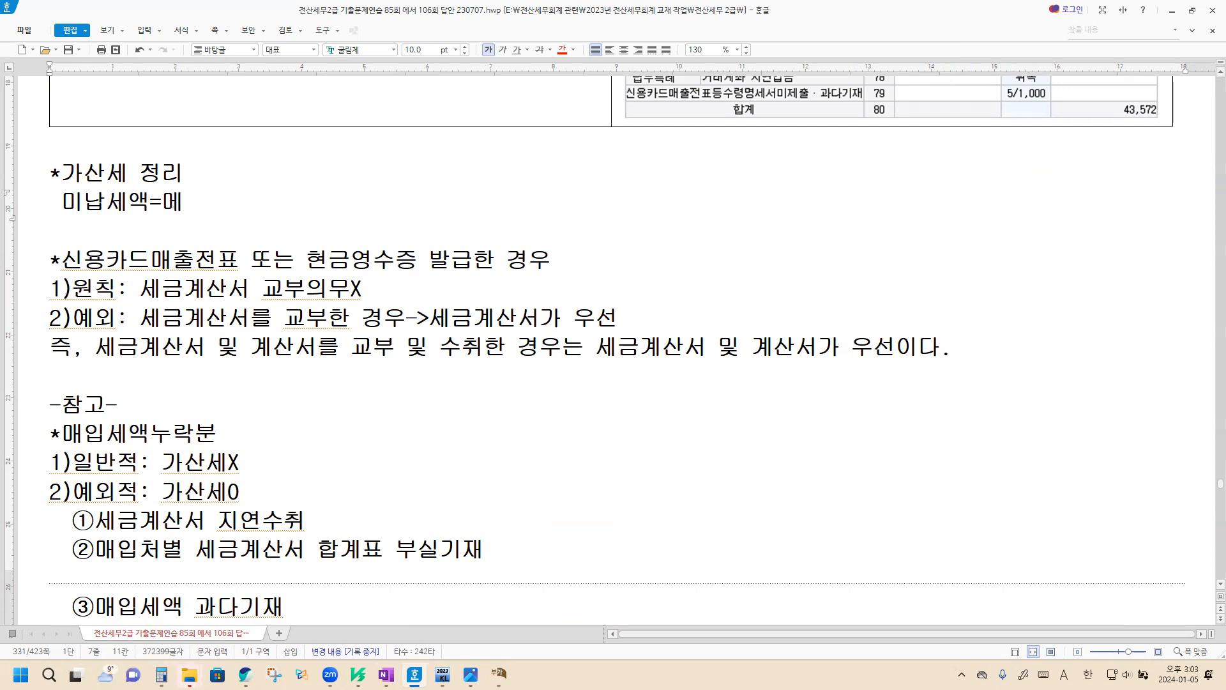
pyautogui.press('BackSpace')
pyautogui.press('BackSpace')
pyautogui.write('매출세액누')
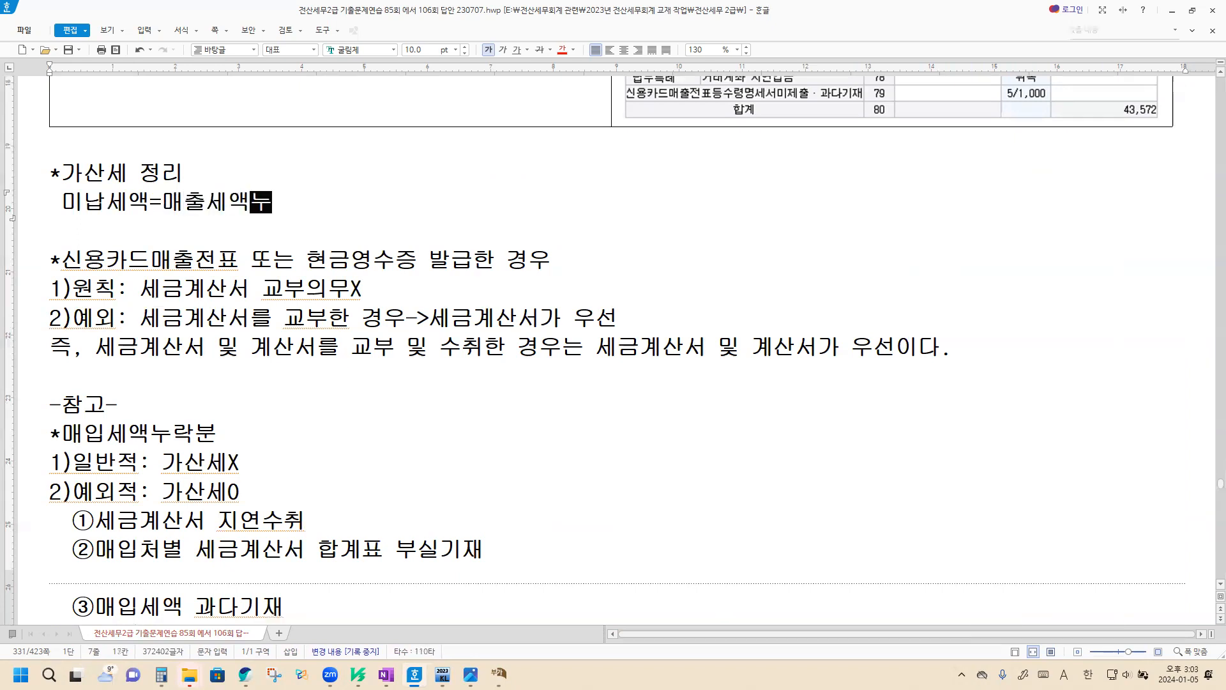
pyautogui.write('락분 ')
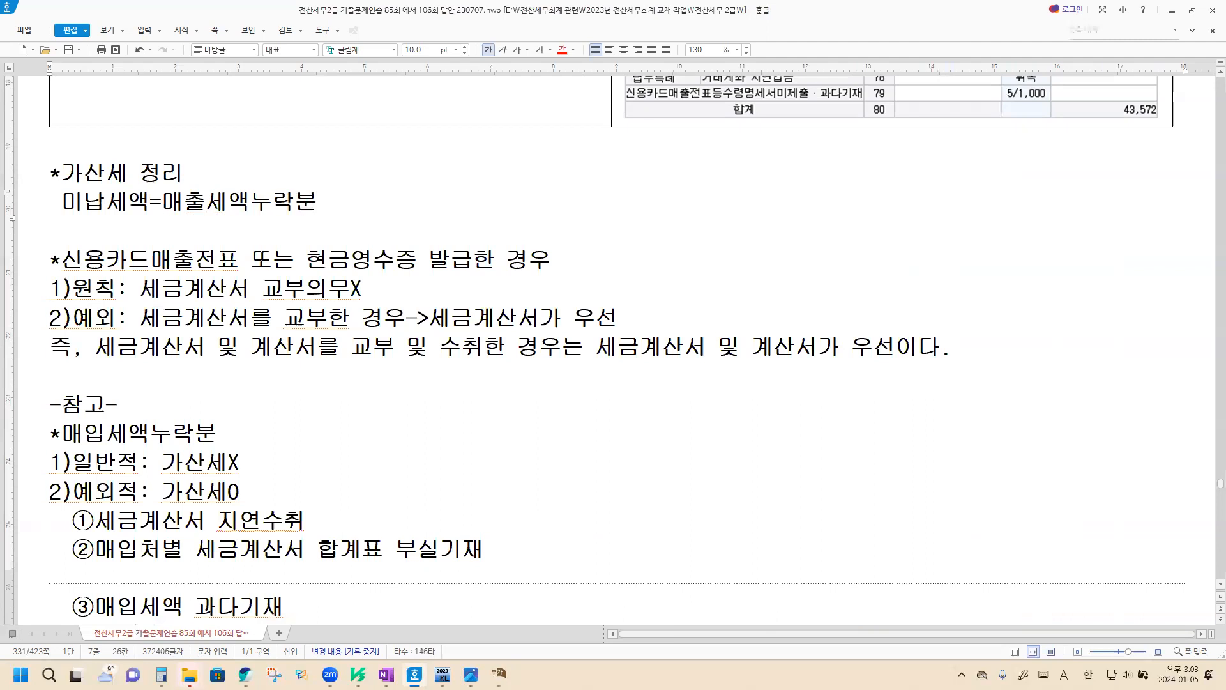
pyautogui.write('300,0')
pyautogui.write('00원-맹')
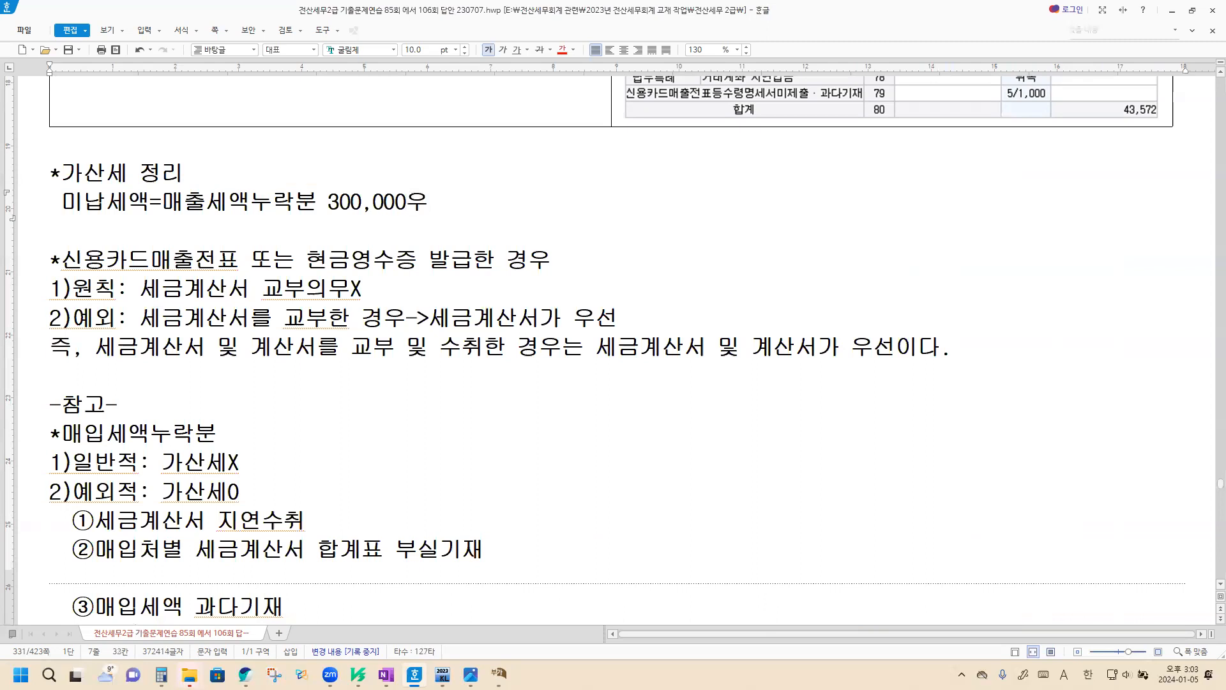
pyautogui.write('입세액누락분 ')
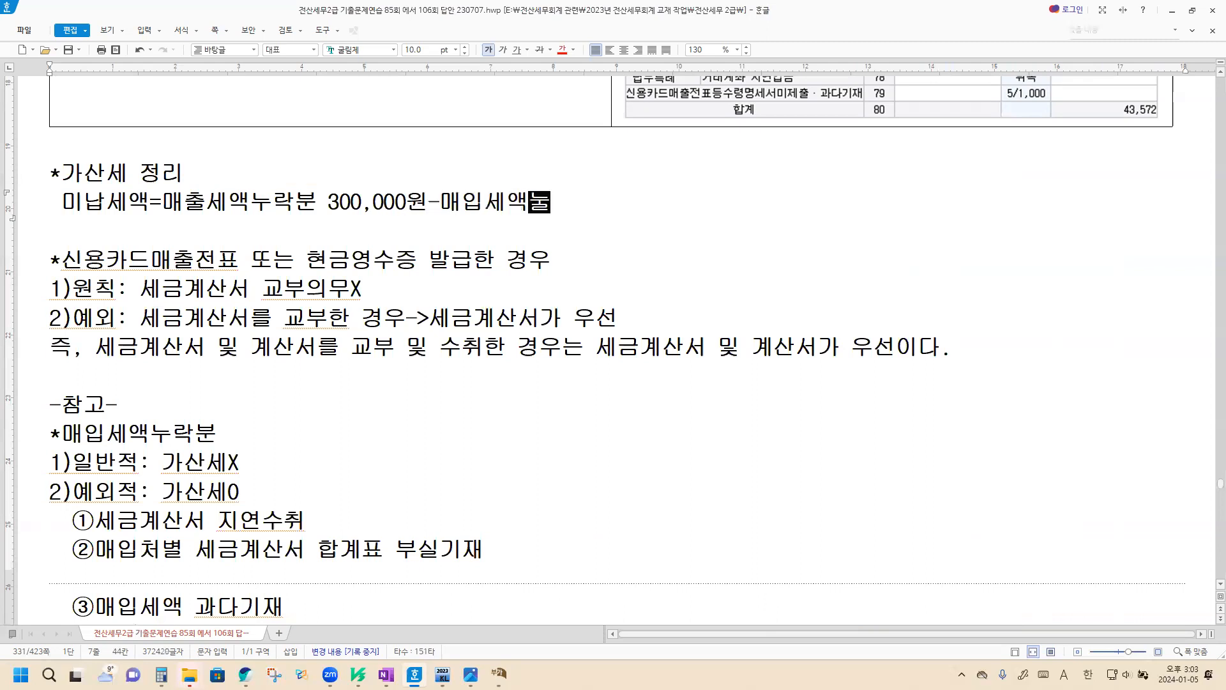
pyautogui.write('0원ㅋ')
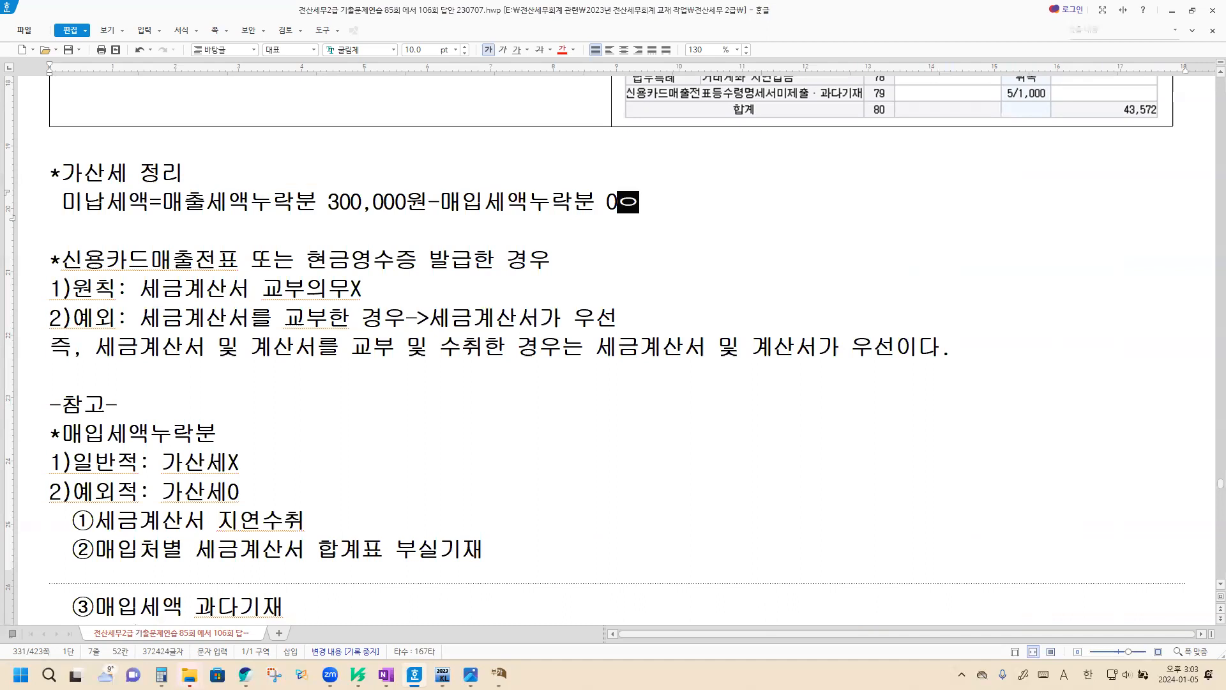
pyautogui.press('BackSpace')
pyautogui.write('=미납세')
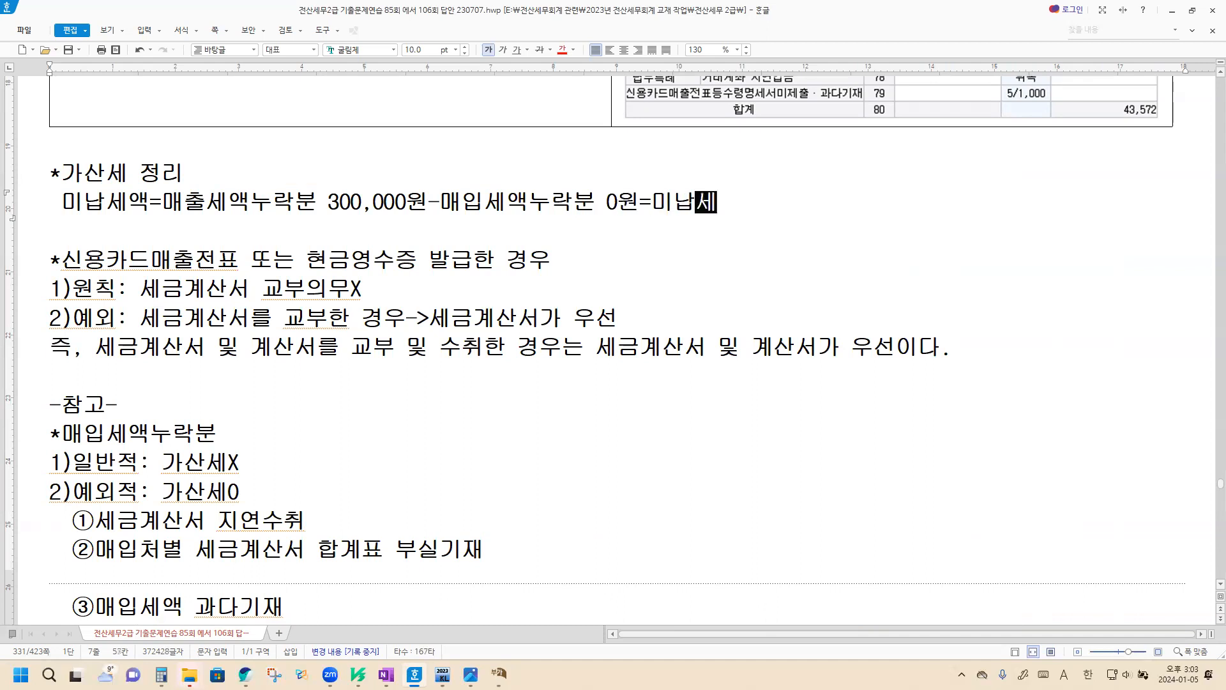
pyautogui.write('액 300,0')
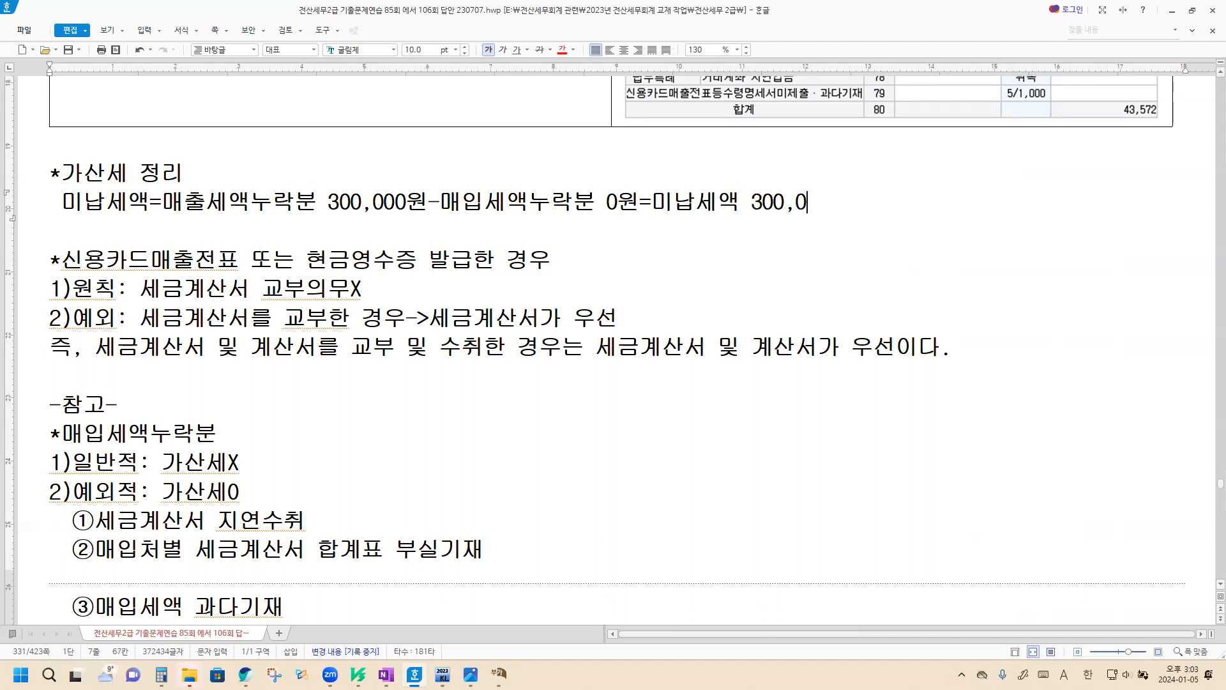
pyautogui.write('00워ㄴ')
pyautogui.press('Return')
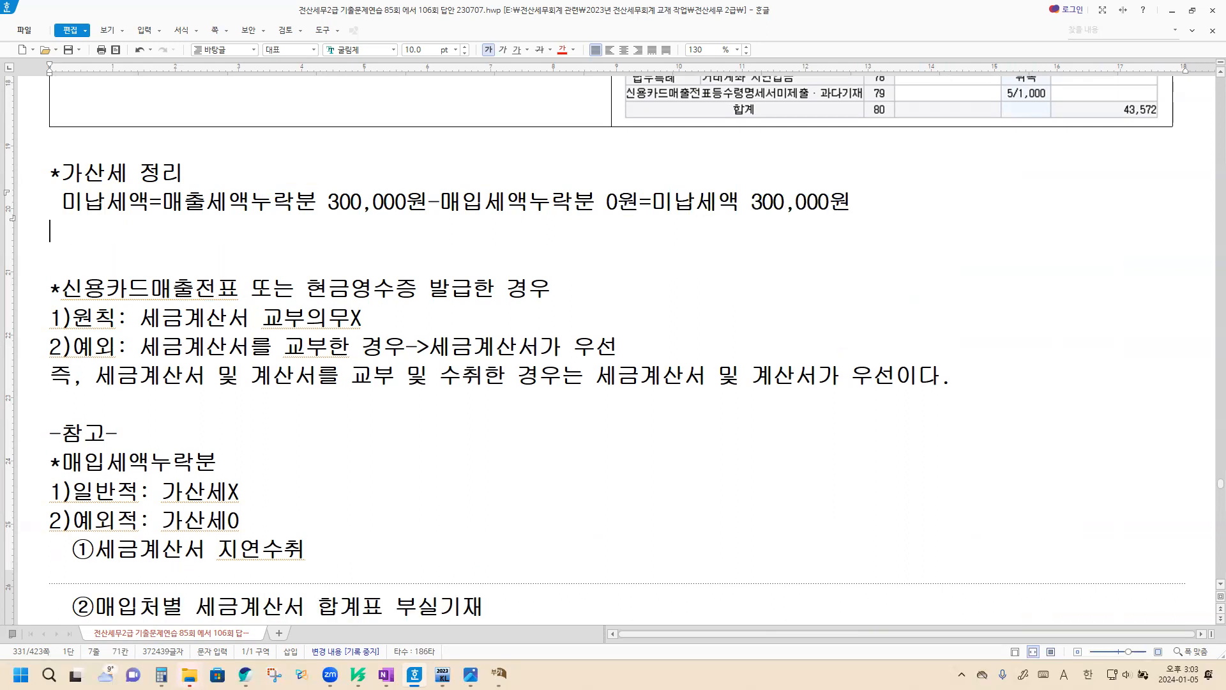
# Step: Add the headings "1)신고불성실가산세" and "2)납부지연가산세" below the unpaid-tax line, with blank lines between them
pyautogui.press('Return')
pyautogui.write('1)')
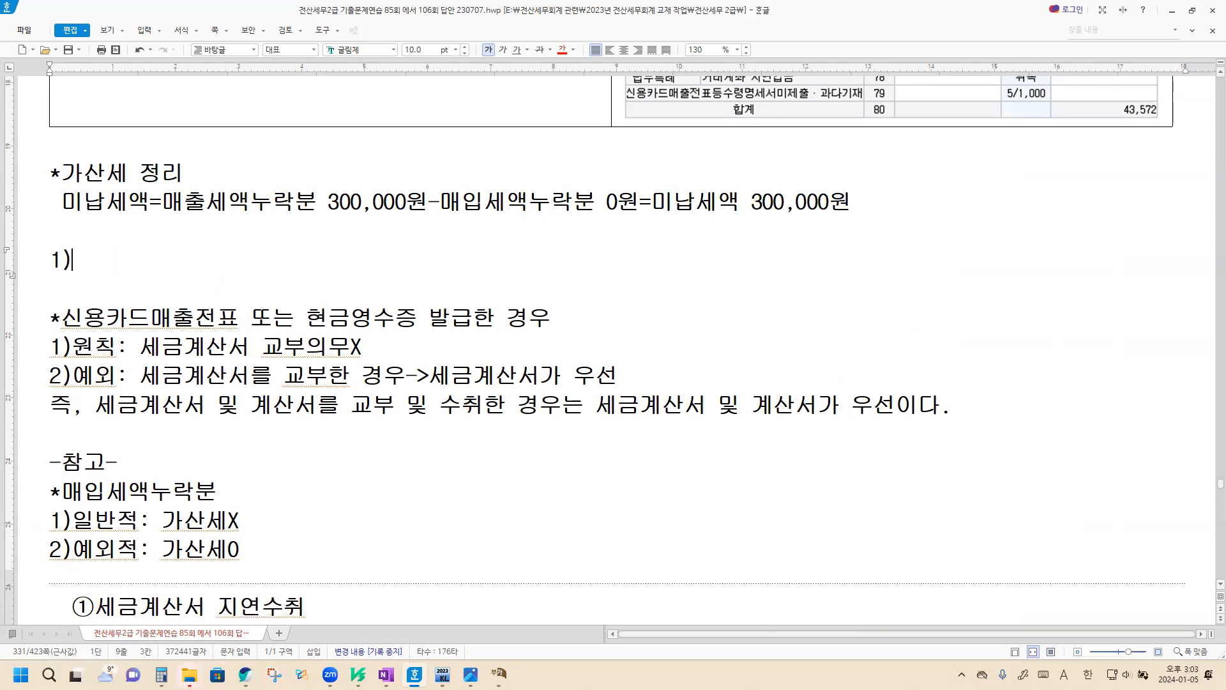
pyautogui.write('신고불성실가산세')
pyautogui.press('Return')
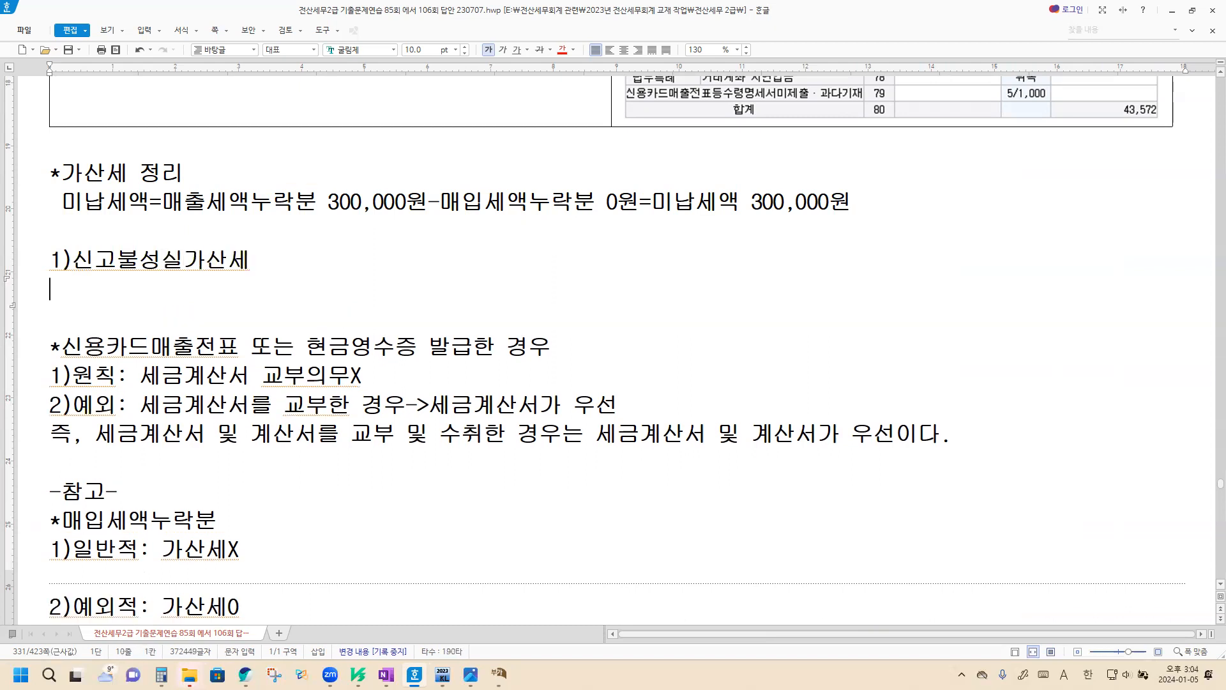
pyautogui.press('Return')
pyautogui.press('Return')
pyautogui.write('2)')
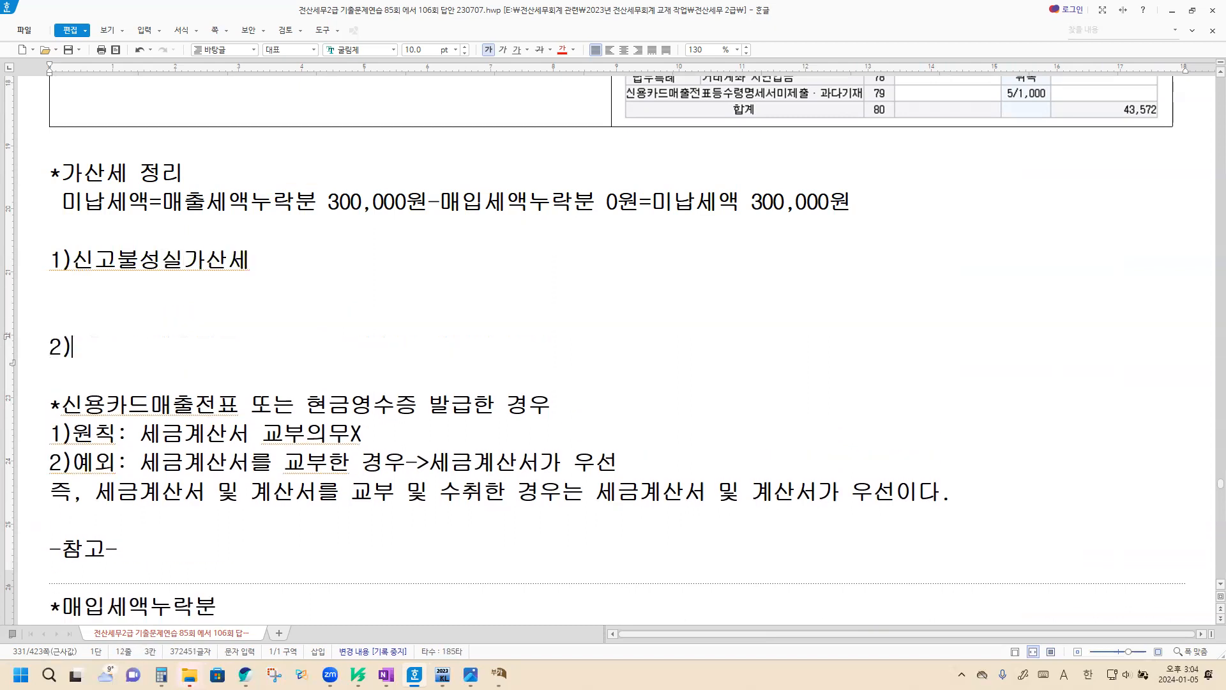
pyautogui.write('납부지연가산세')
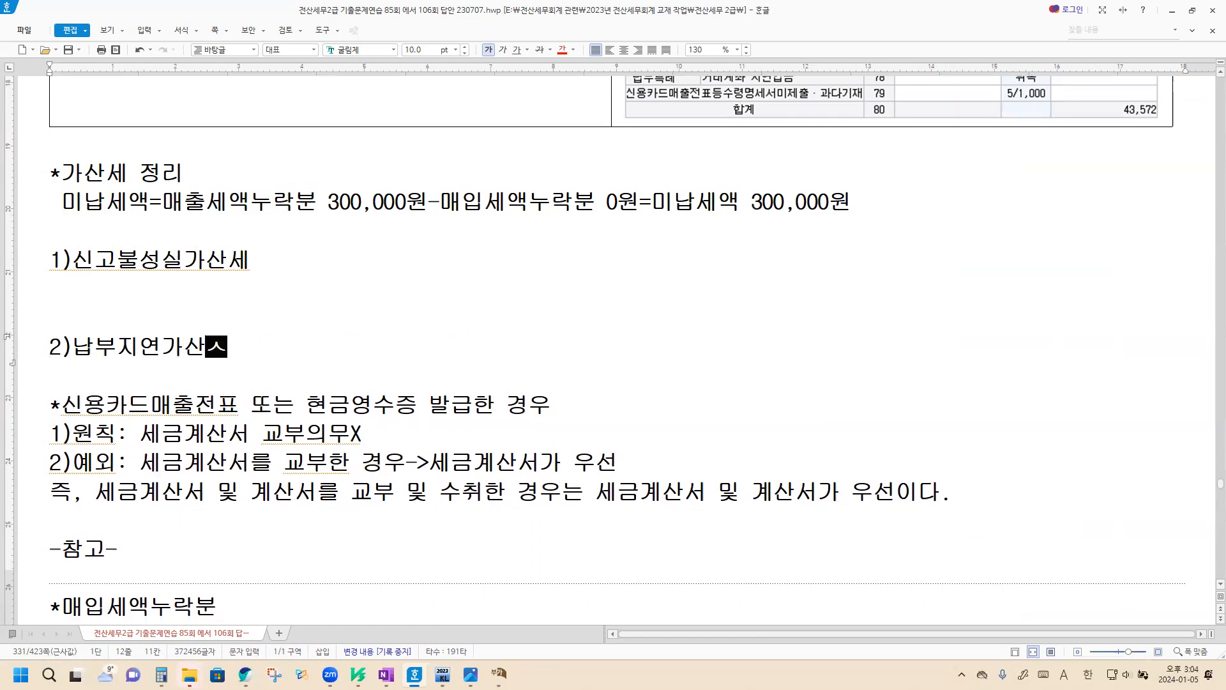
# Step: Append "(과소신고->3개월 이내 수정신고로 75% 감면)" to the 1)신고불성실가산세 heading
pyautogui.press('Up')
pyautogui.press('Up')
pyautogui.press('Up')
pyautogui.press('End')
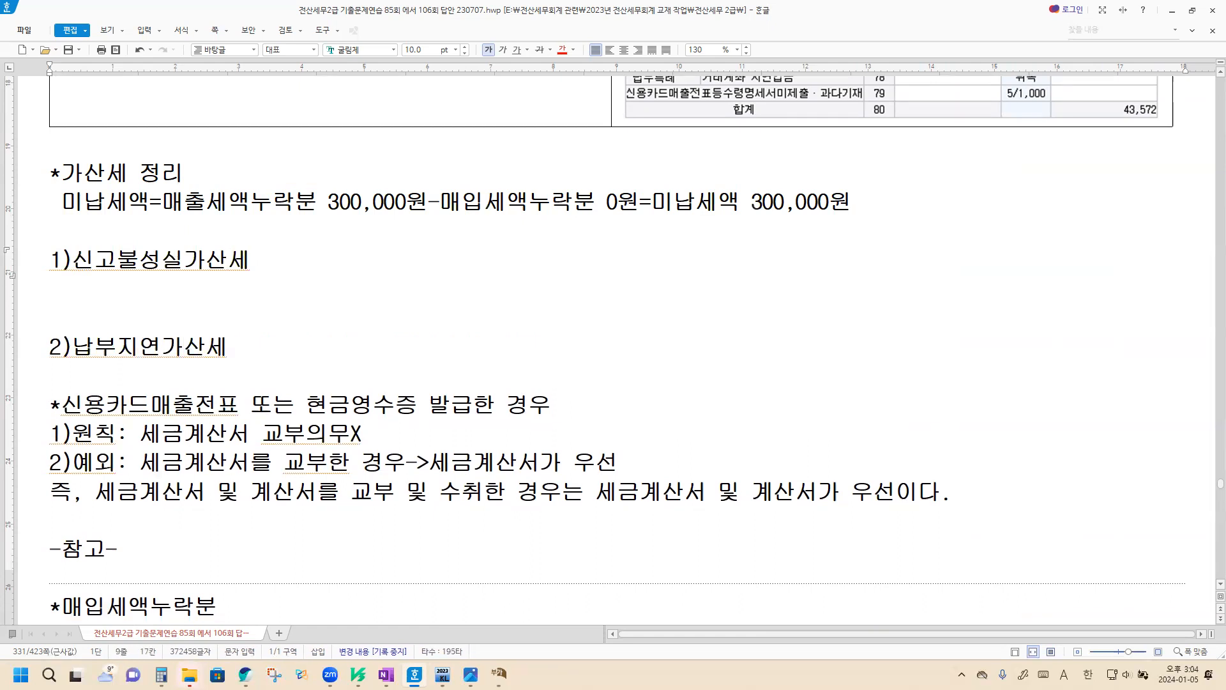
pyautogui.write('(')
pyautogui.write('과소신ㄱ')
pyautogui.write('ㅗ')
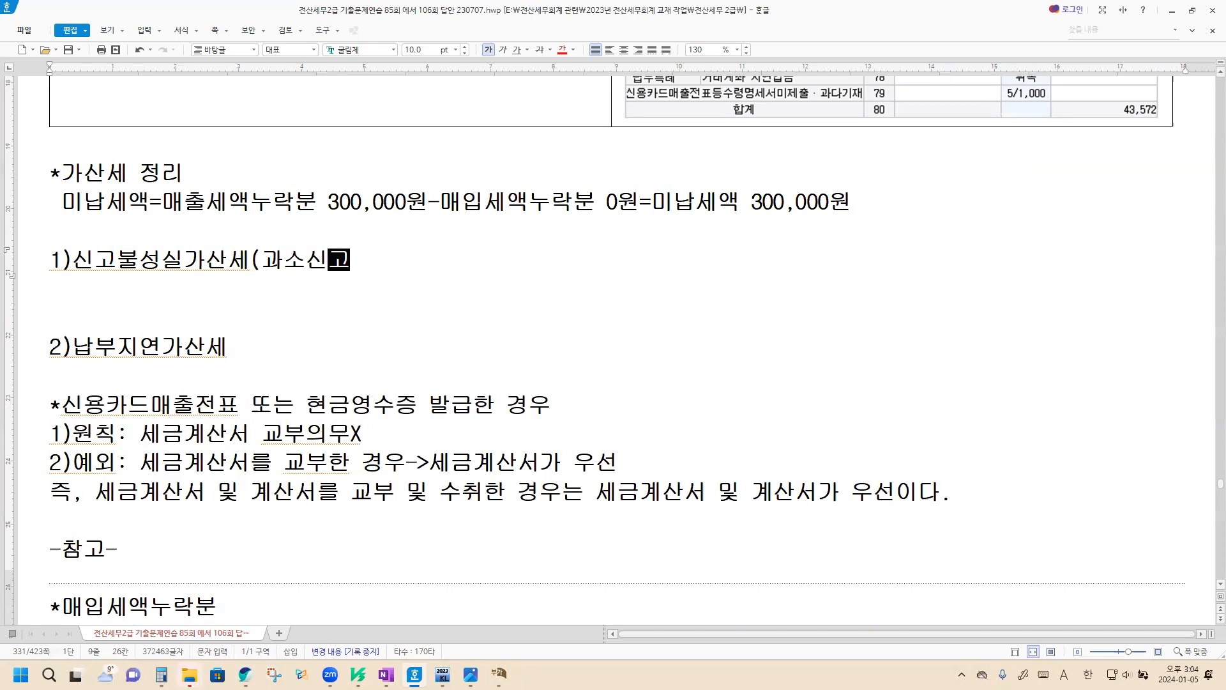
pyautogui.write('ㅓ')
pyautogui.write('>')
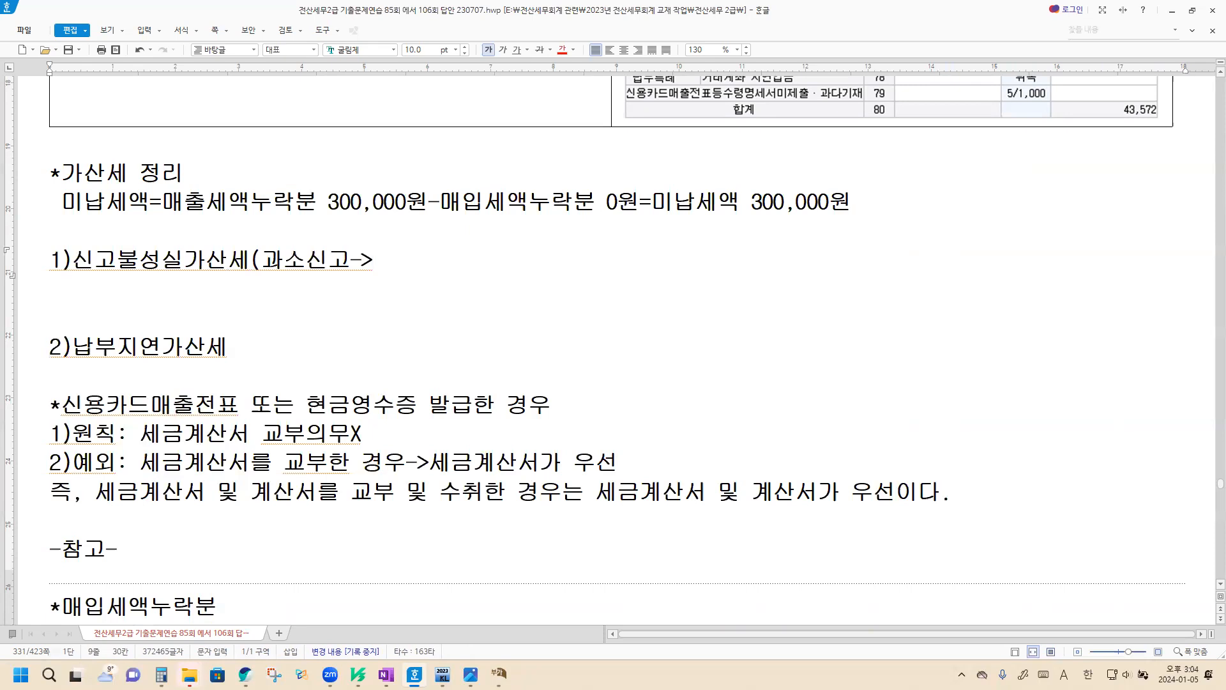
pyautogui.write('3개월')
pyautogui.press('BackSpace')
pyautogui.press('BackSpace')
pyautogui.press('BackSpace')
pyautogui.press('BackSpace')
pyautogui.write('월 이내 수')
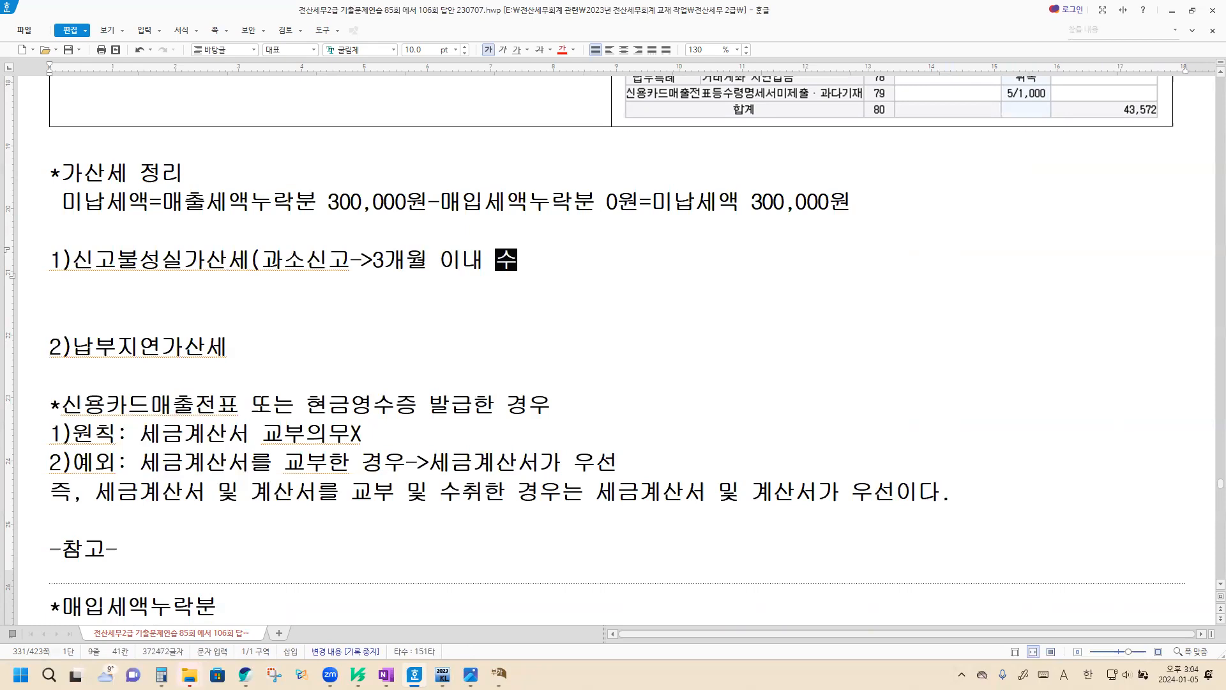
pyautogui.write('정신고로 75%')
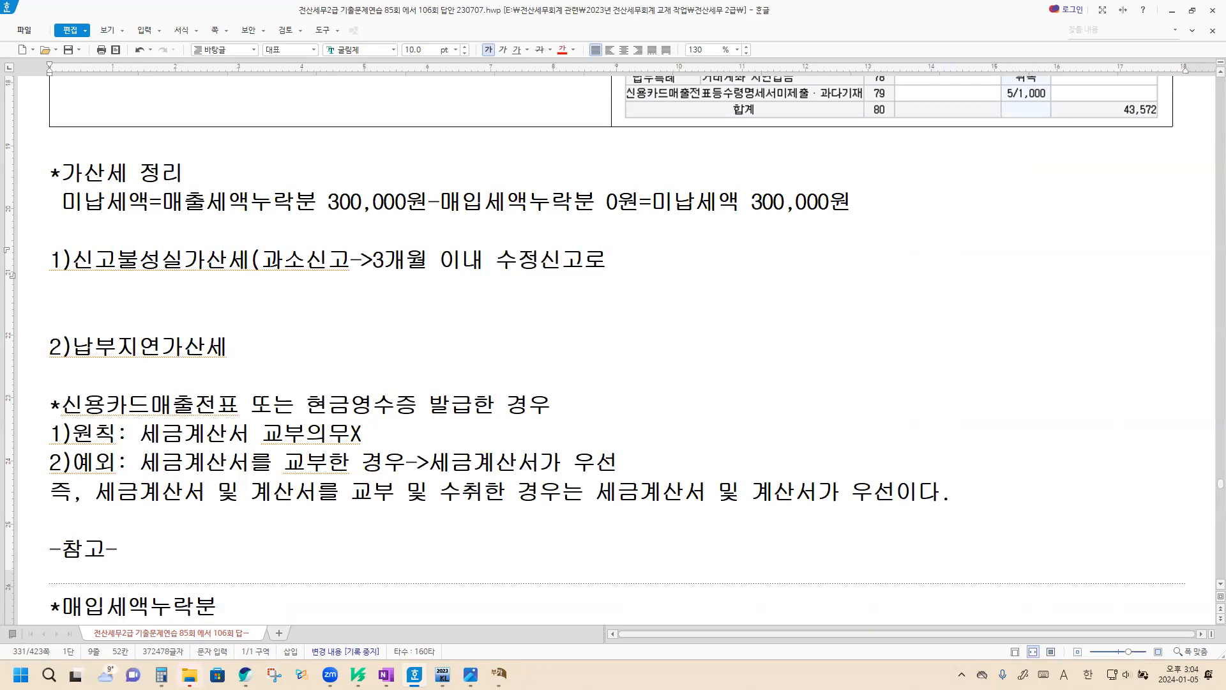
pyautogui.write('감면)')
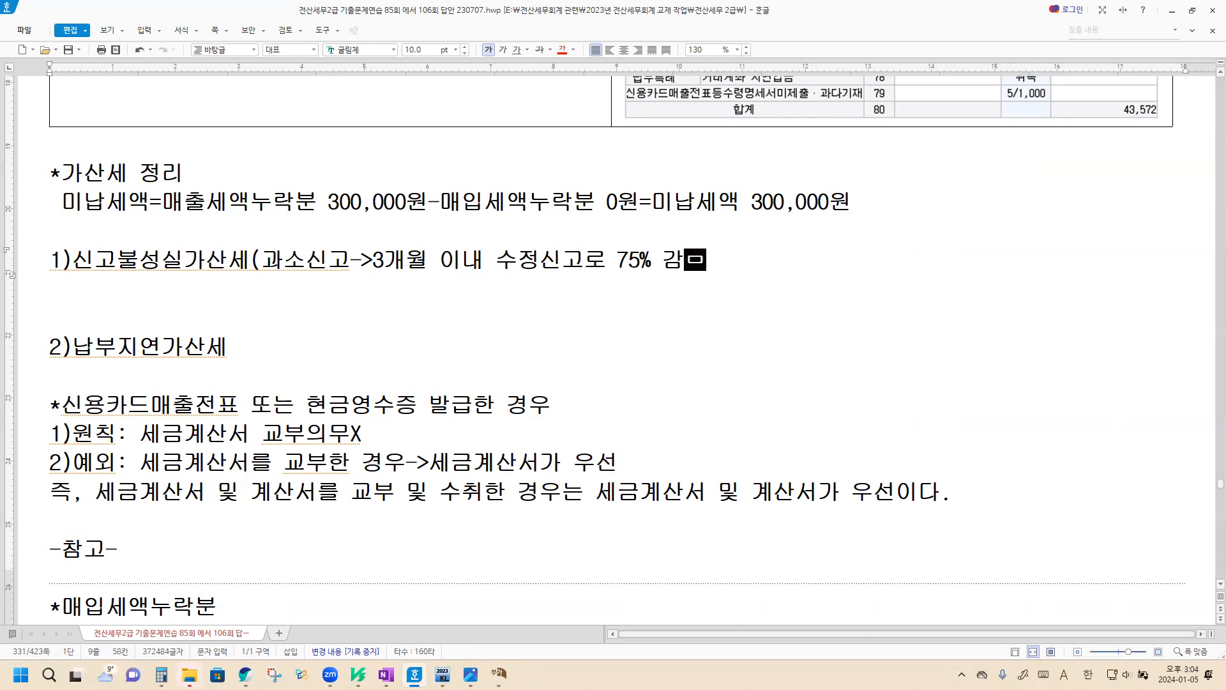
# Step: Start the formula "미납세액 300,000원×10%" on the line below heading 1), inserting × from the character map
pyautogui.press('Return')
pyautogui.write('미납세')
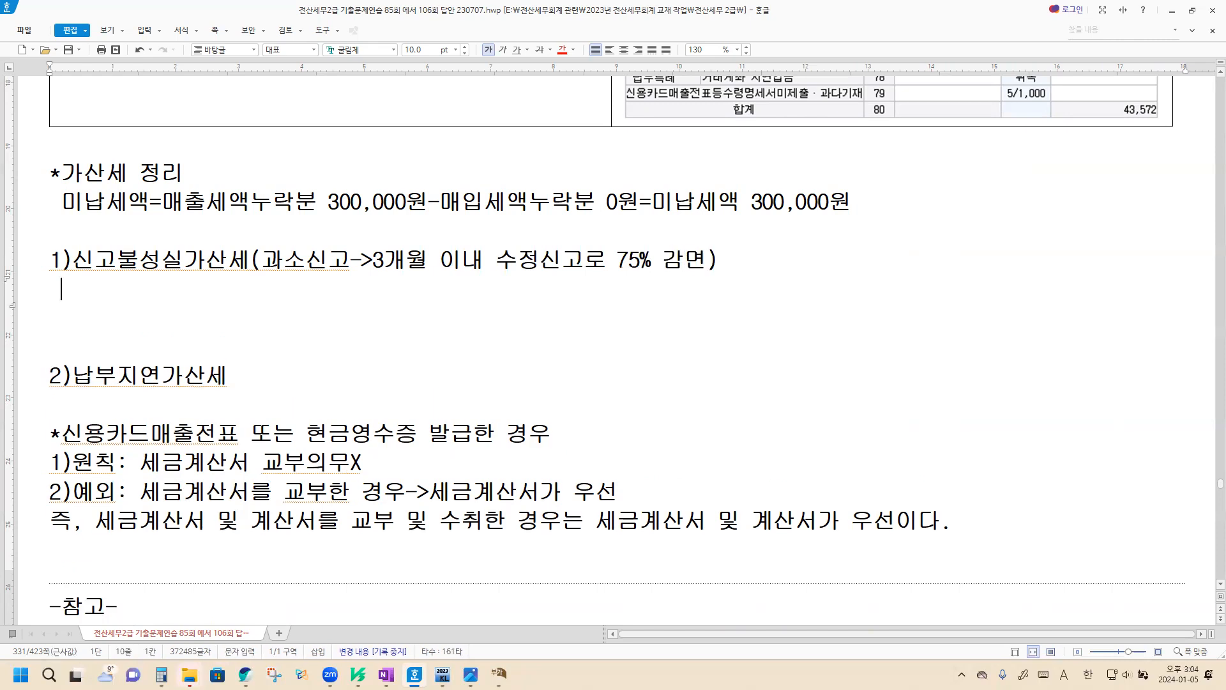
pyautogui.write('액 ')
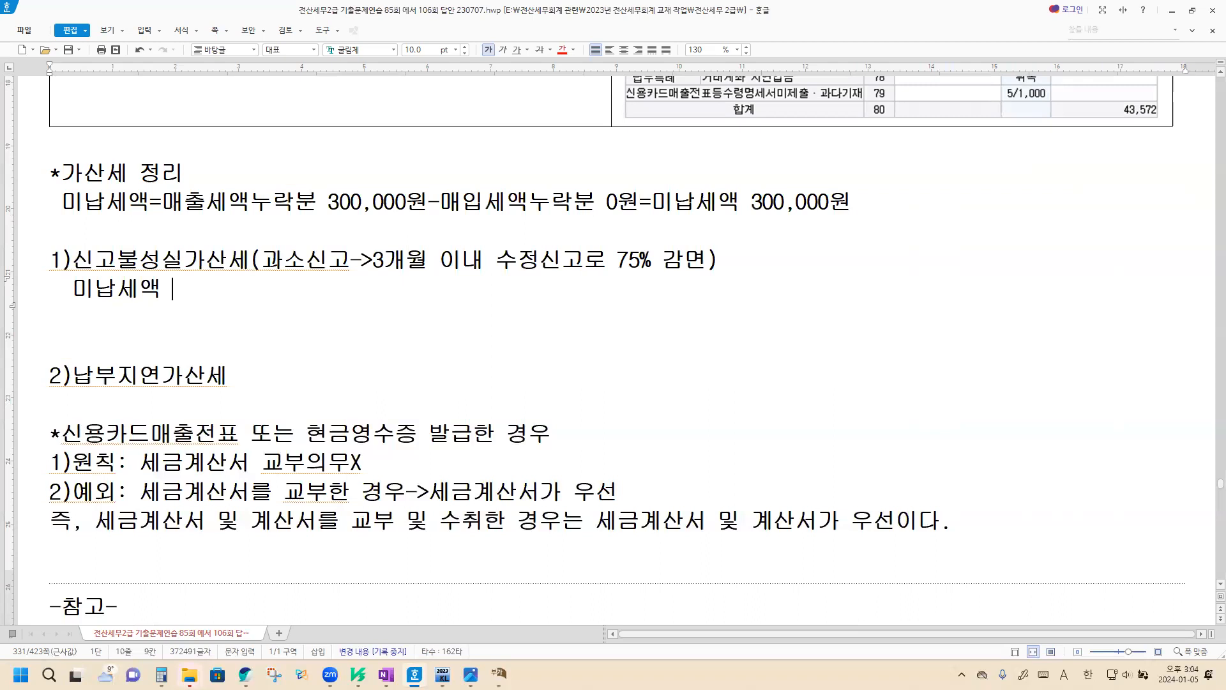
pyautogui.write('30')
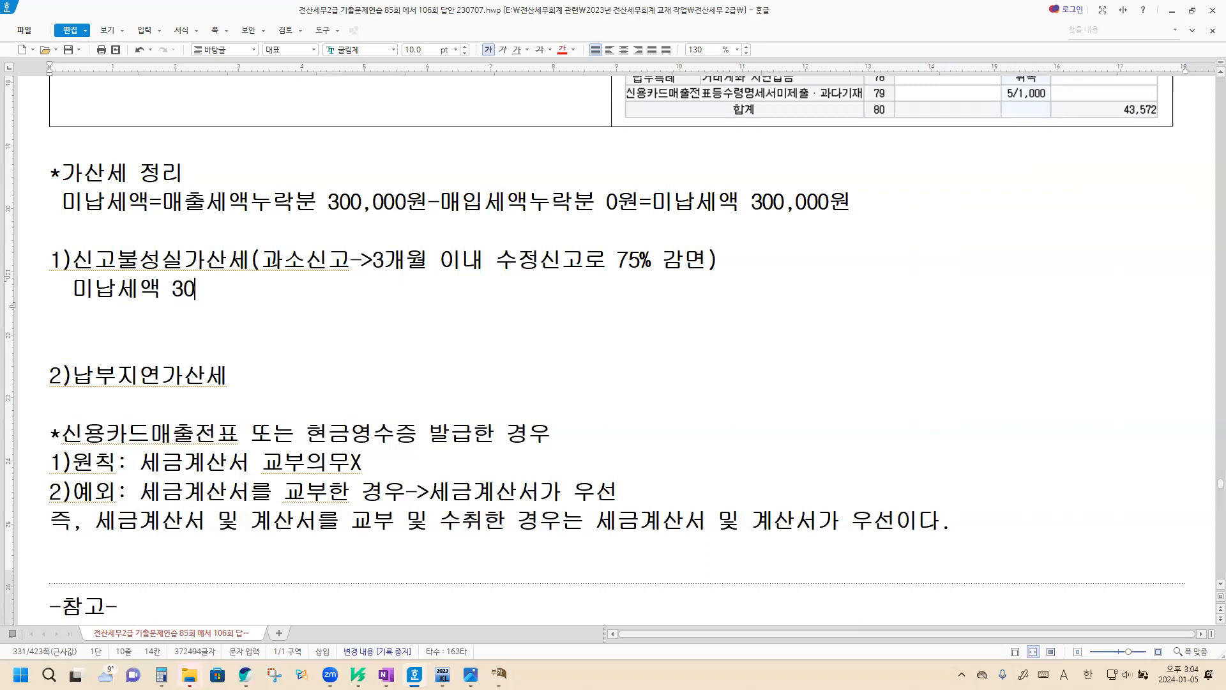
pyautogui.write('0,000워ㄴ')
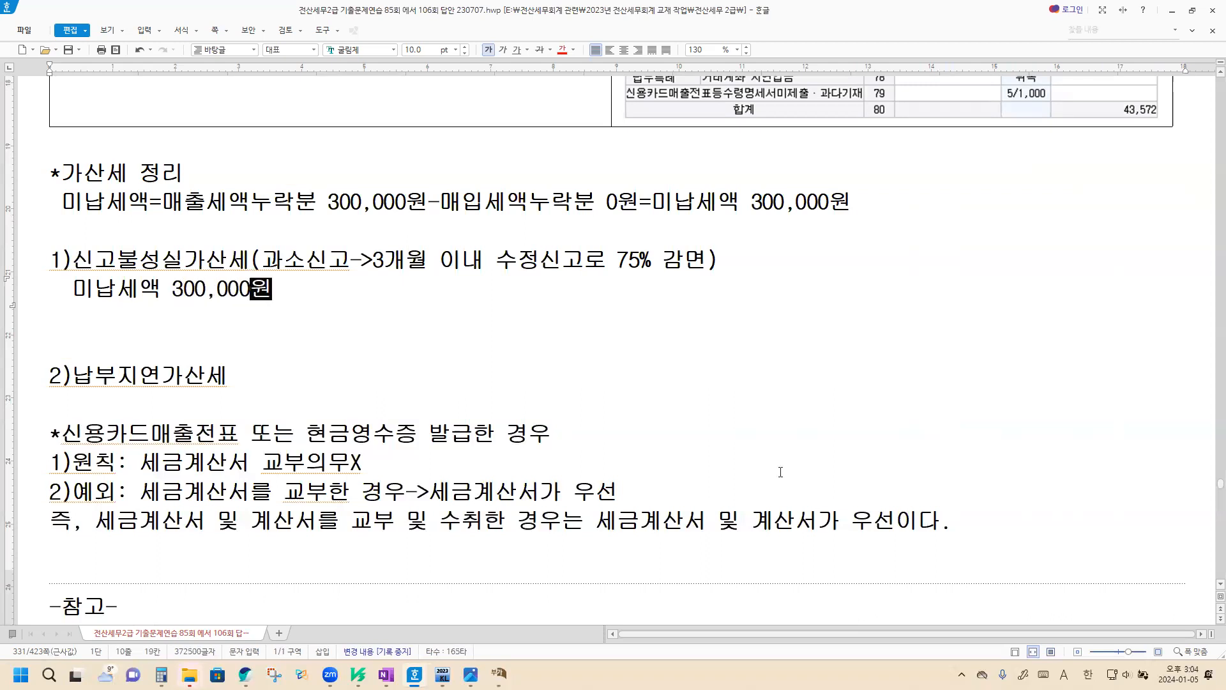
pyautogui.hotkey('ctrl', 'F10')
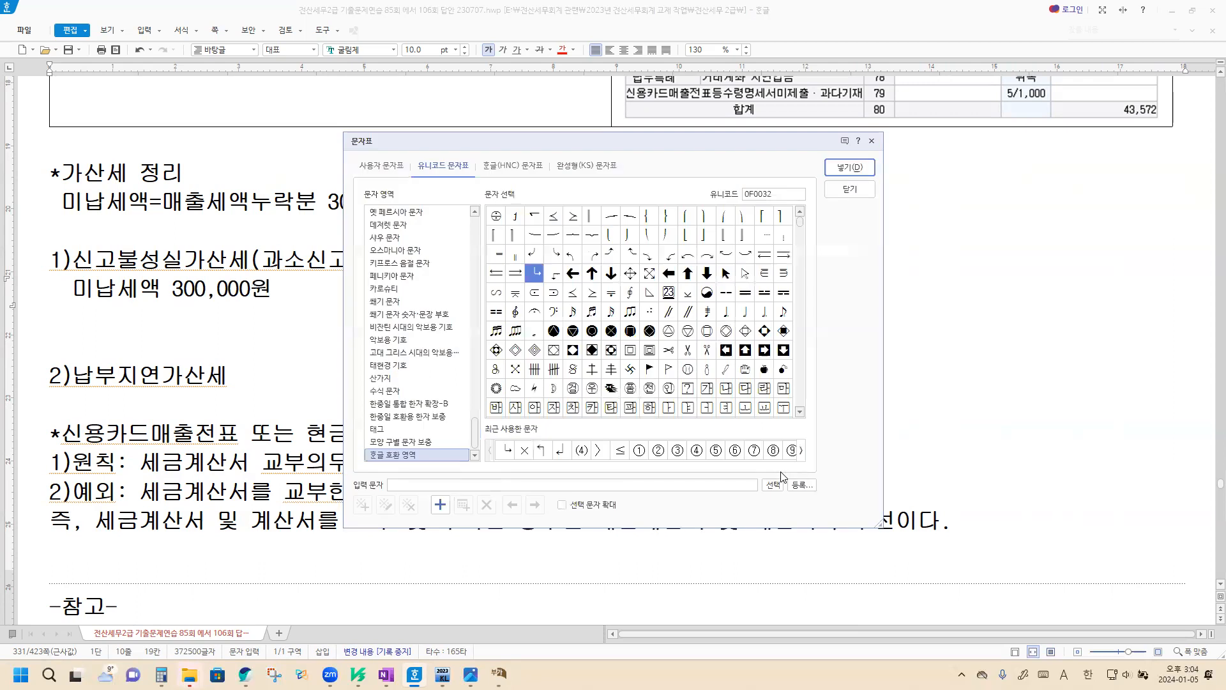
pyautogui.click(524, 451)
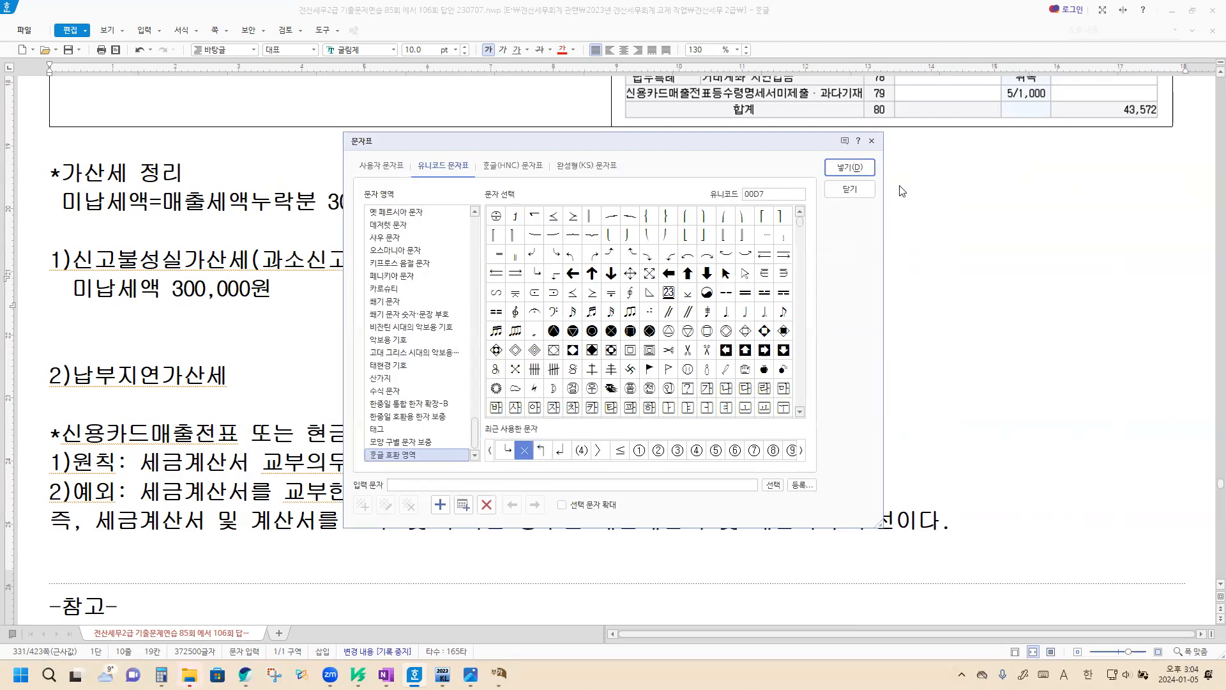
pyautogui.click(859, 171)
pyautogui.write('10%')
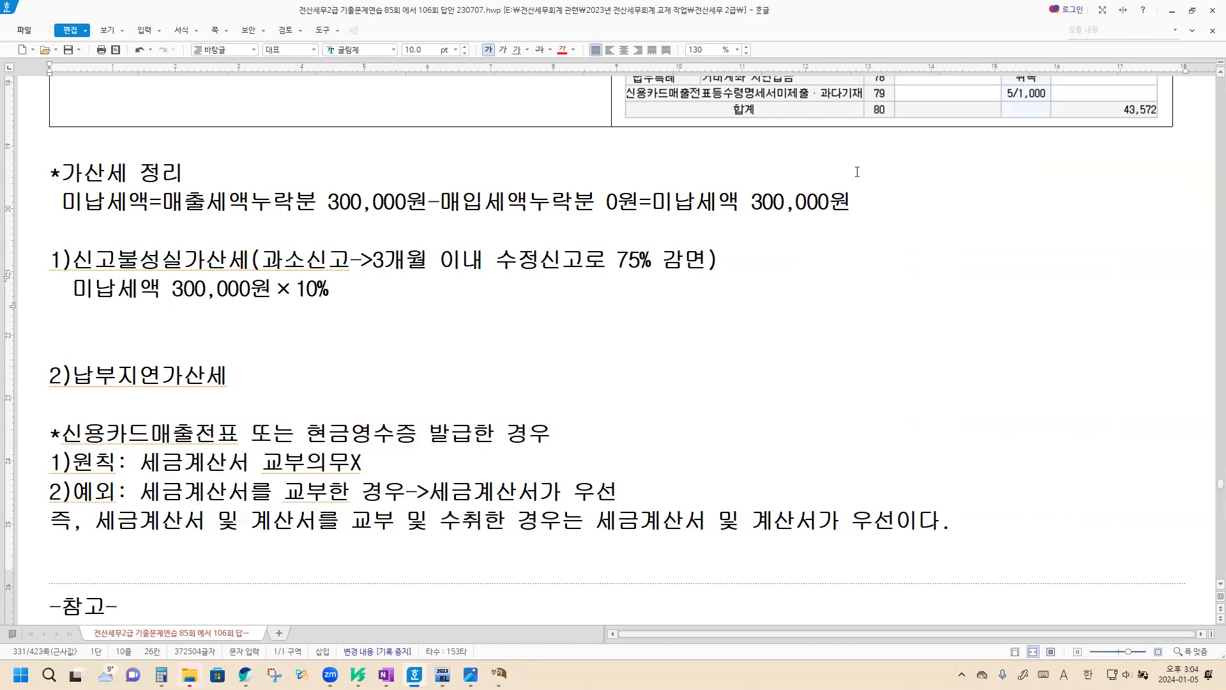
# Step: Extend the 신고불성실가산세 formula with "×25%(75% 감면 후)=", taking the × sign from the character map
pyautogui.hotkey('ctrl', 'F10')
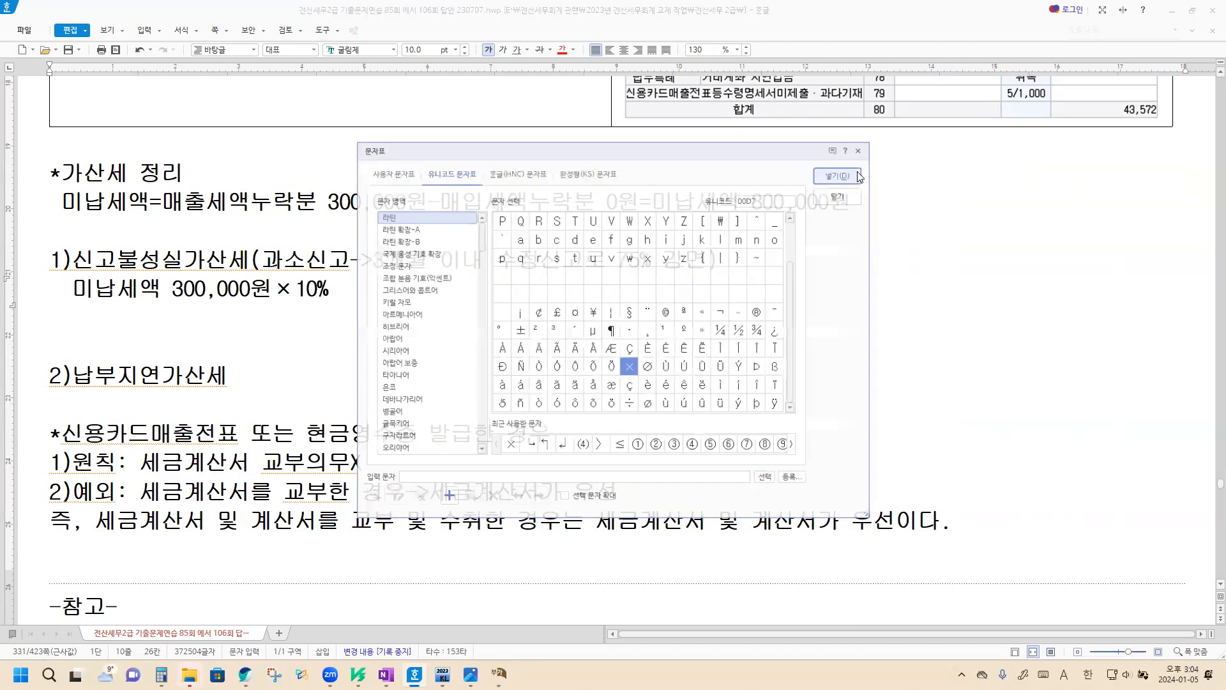
pyautogui.click(859, 176)
pyautogui.write('25%(75% 감면 후')
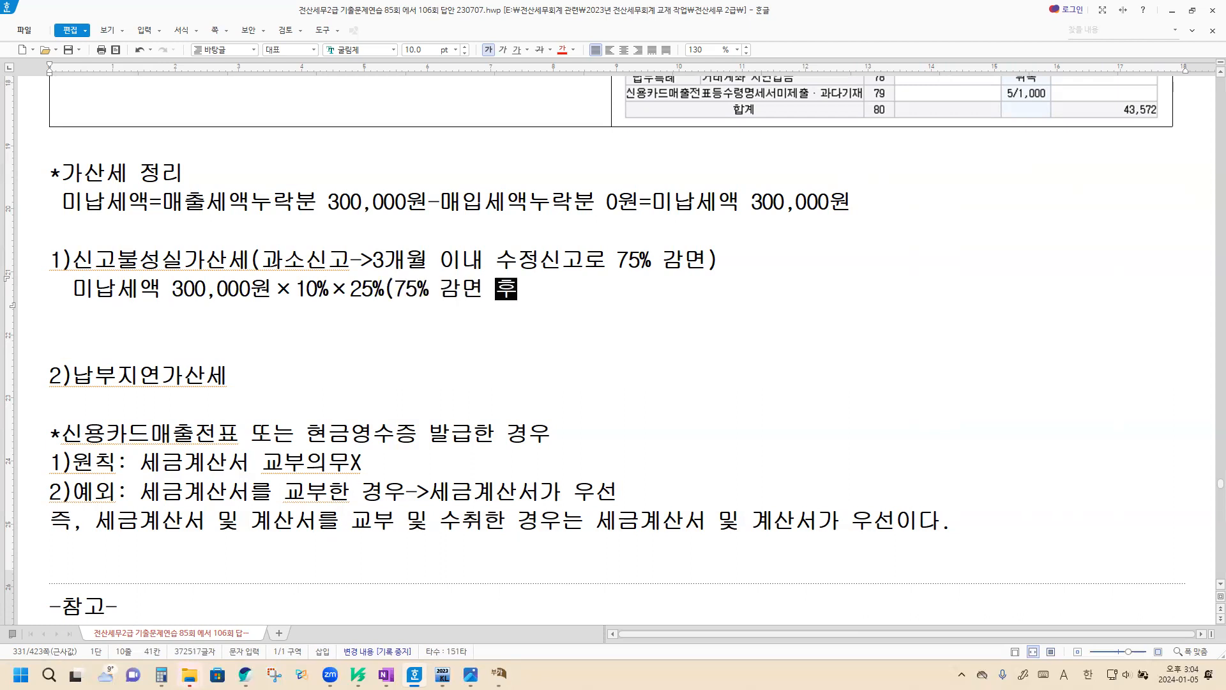
pyautogui.write(')')
pyautogui.press('BackSpace')
pyautogui.write('ㅕ')
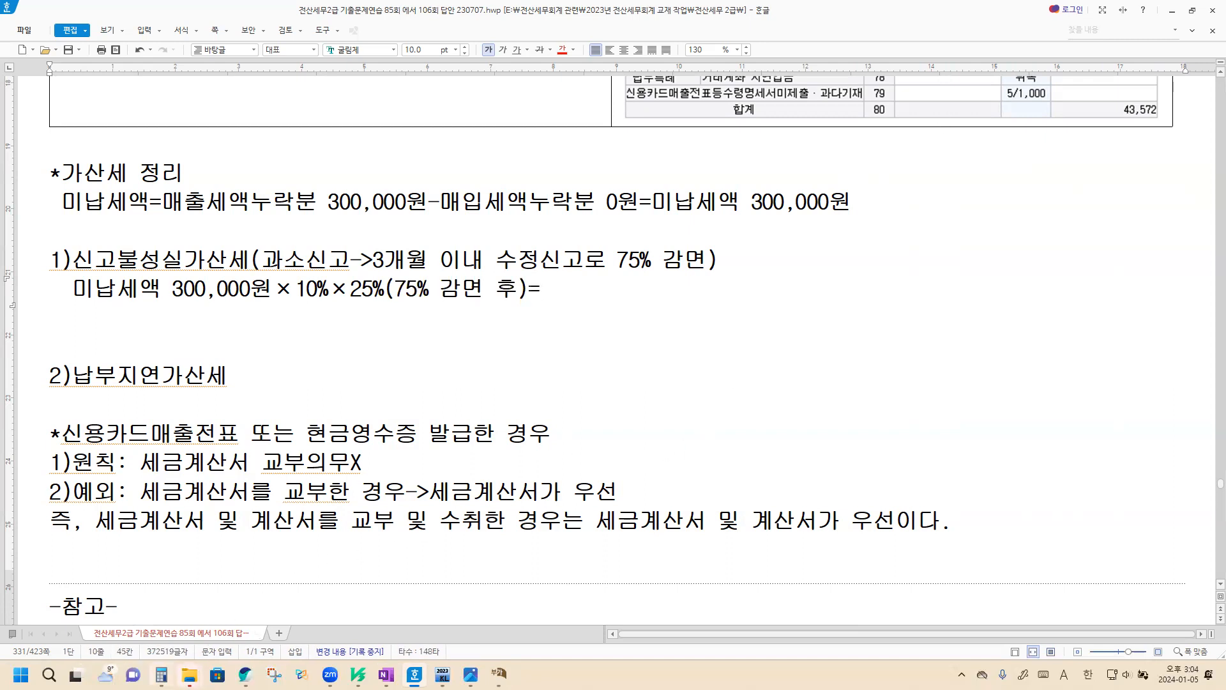
# Step: Calculate 300,000 × 0.1 × 0.25 in the Windows Calculator, with its window moved clear of the formula
pyautogui.click(161, 674)
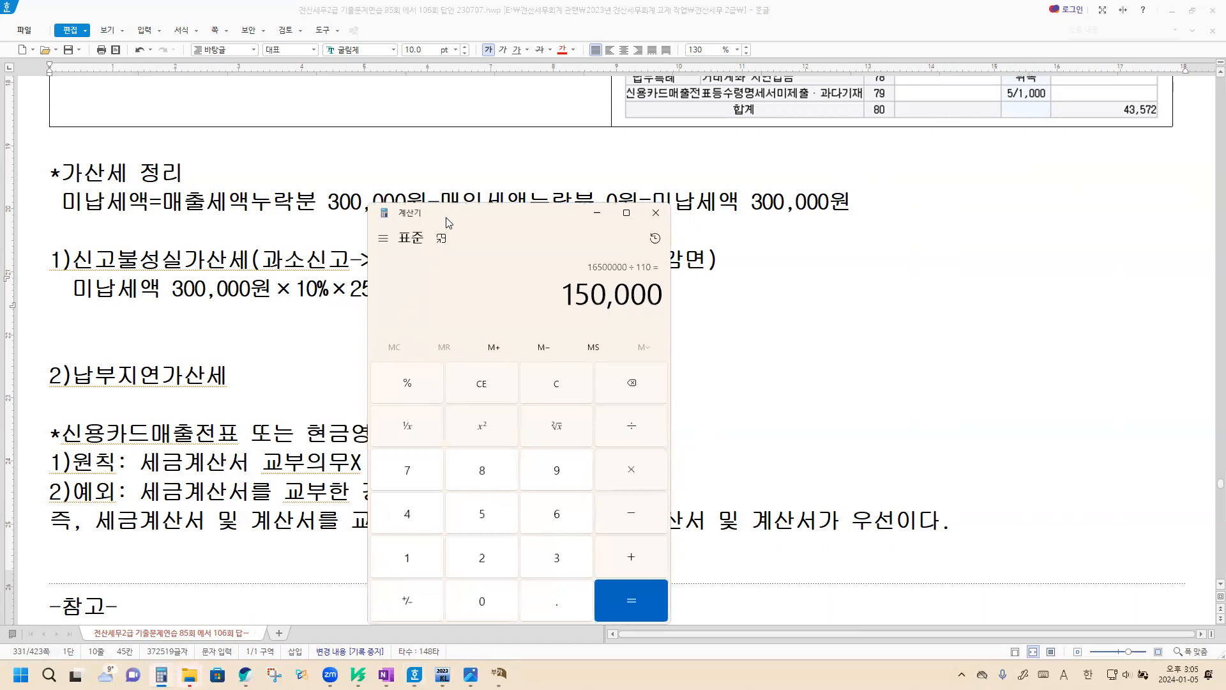
pyautogui.moveTo(445, 217); pyautogui.dragTo(485, 344)
pyautogui.write('300')
pyautogui.write('000*.')
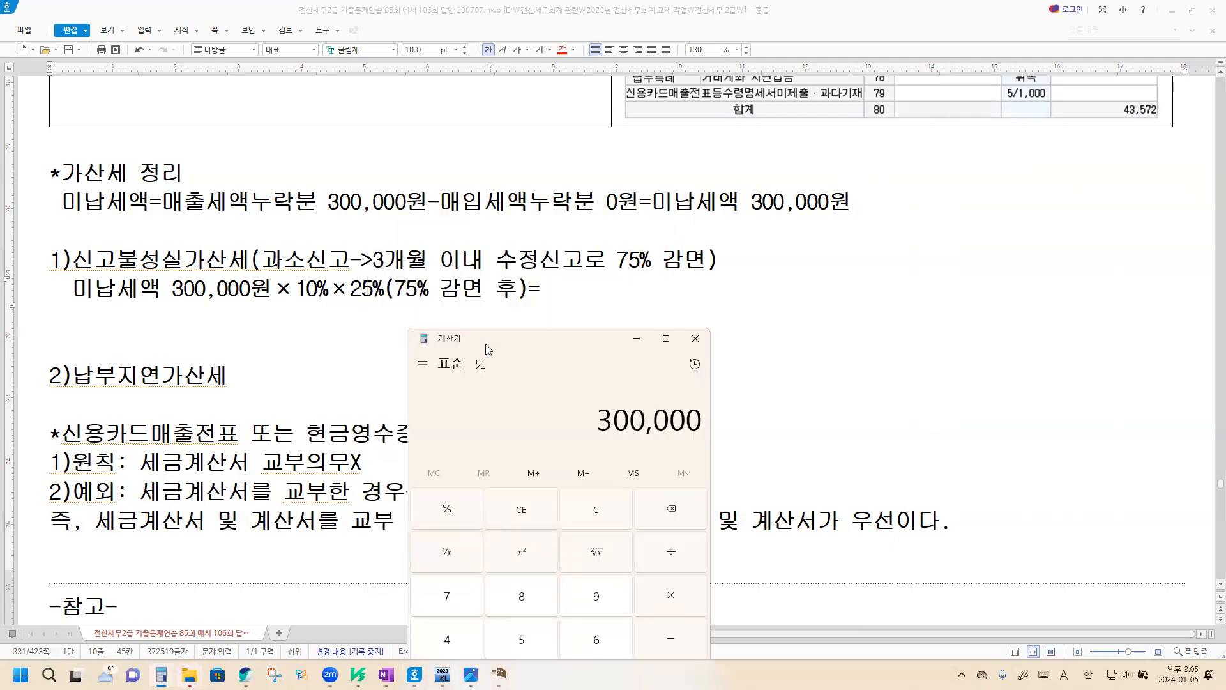
pyautogui.write('1')
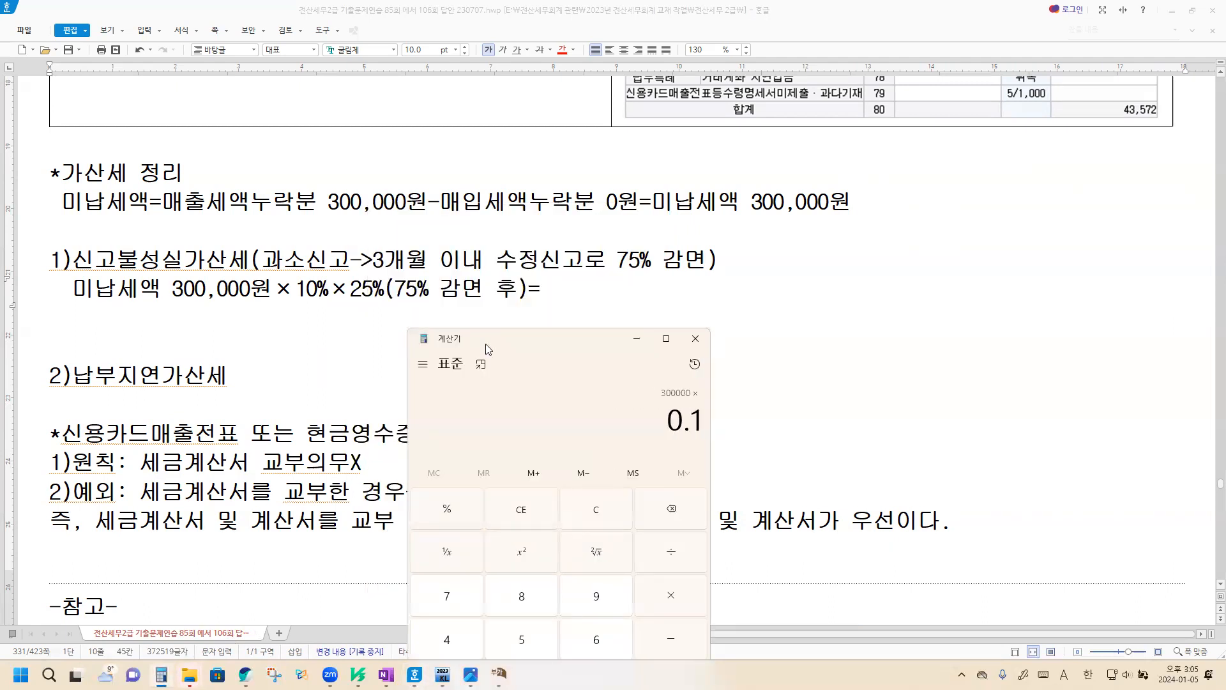
pyautogui.write('*')
pyautogui.write('.25')
pyautogui.press('Return')
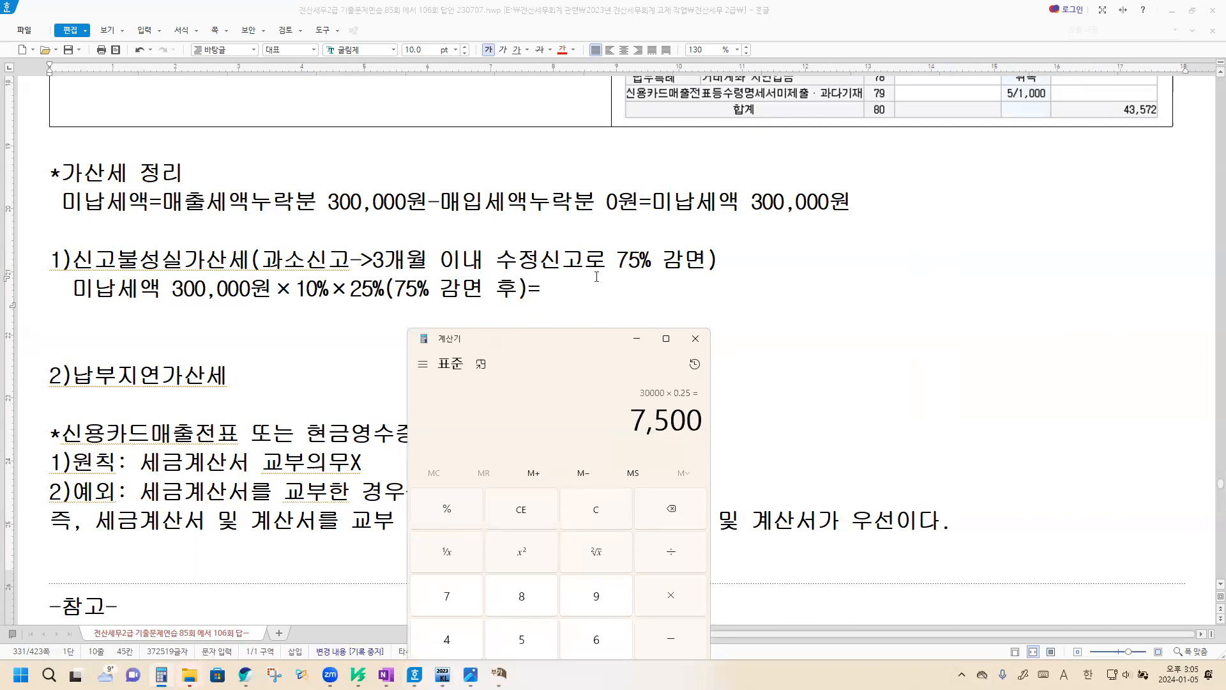
# Step: Back in the Hangul document, complete the 신고불성실가산세 formula with "7,500원" and delete one blank line below it
pyautogui.hotkey('alt', 'Tab')
pyautogui.write('7,500원')
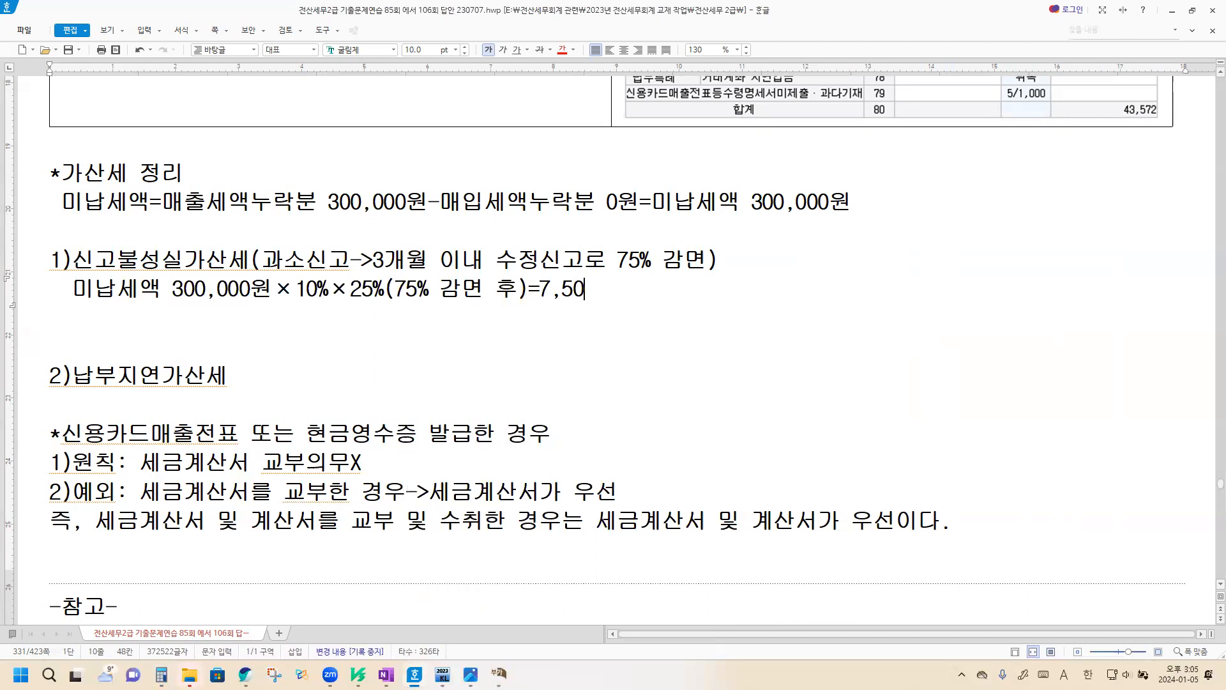
pyautogui.press('Down')
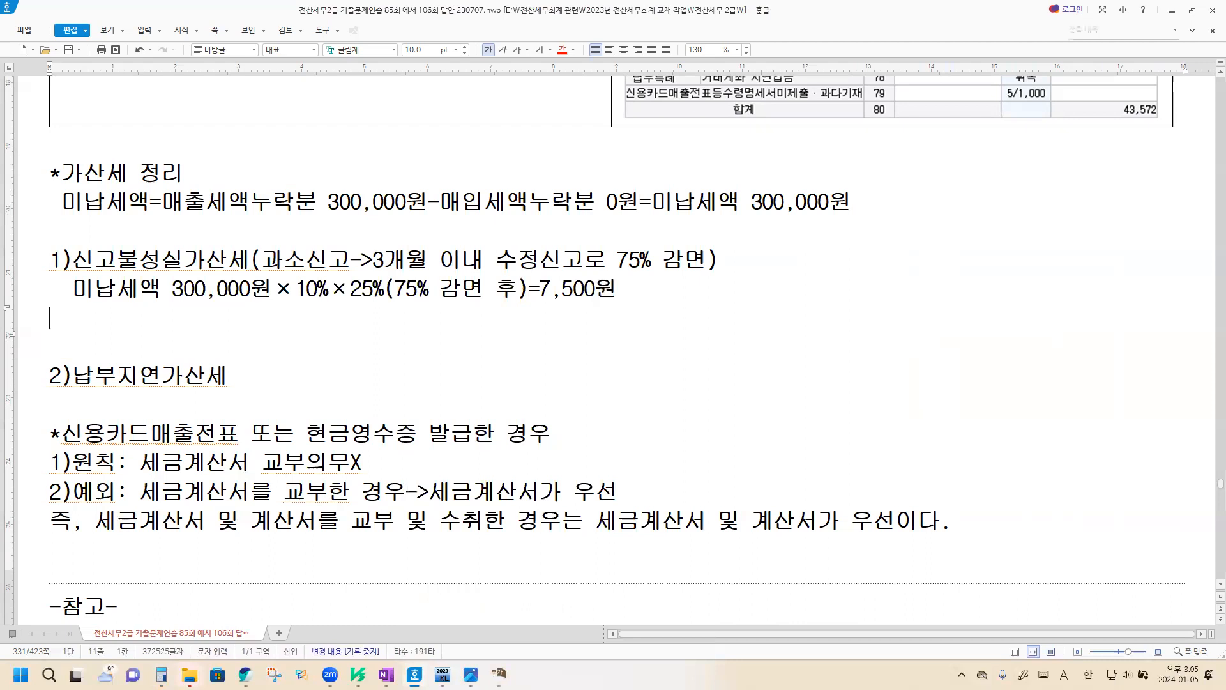
pyautogui.press('Delete')
# Step: Append ": 미납세액 300,000원×미납일수 92일" to the 2)납부지연가산세 heading, with × inserted from the character map
pyautogui.press('Down')
pyautogui.press('End')
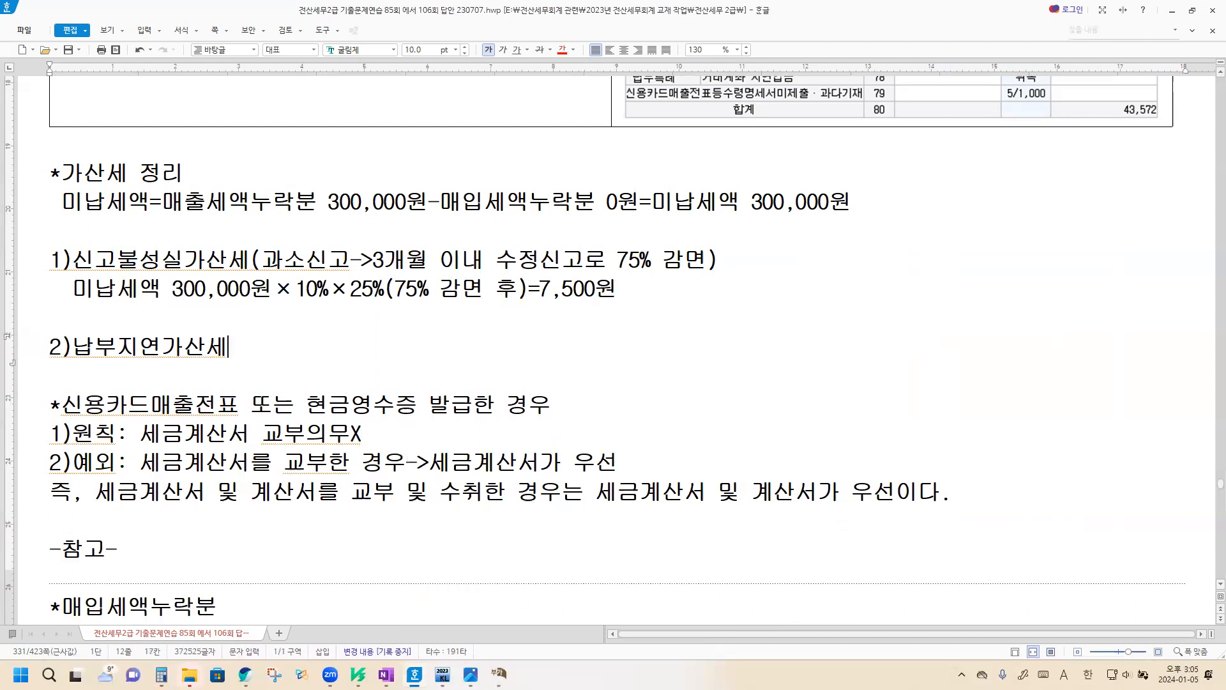
pyautogui.write(': 미납세')
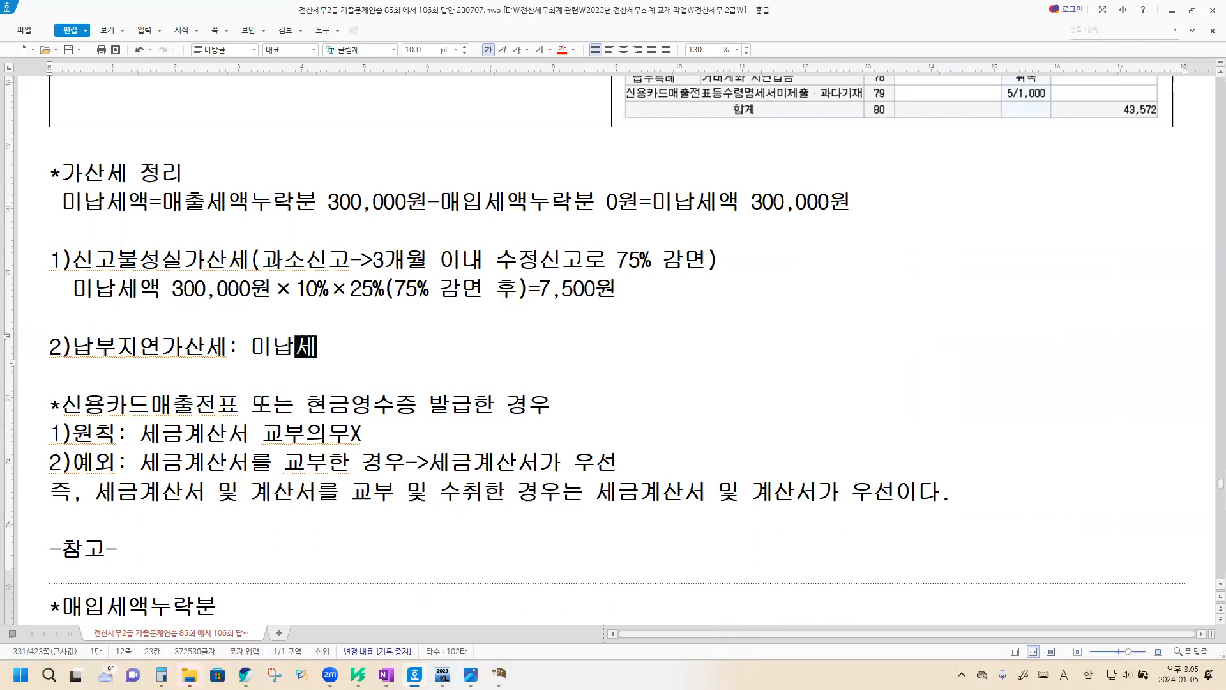
pyautogui.write('액 3')
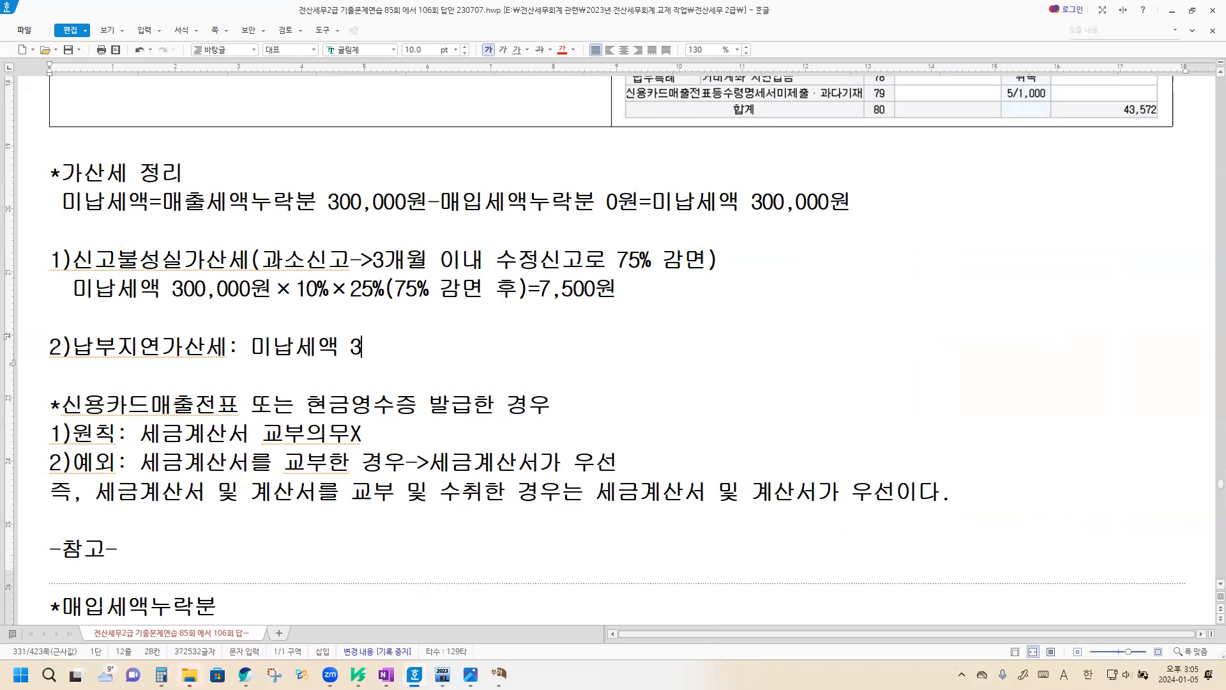
pyautogui.write('00,000원')
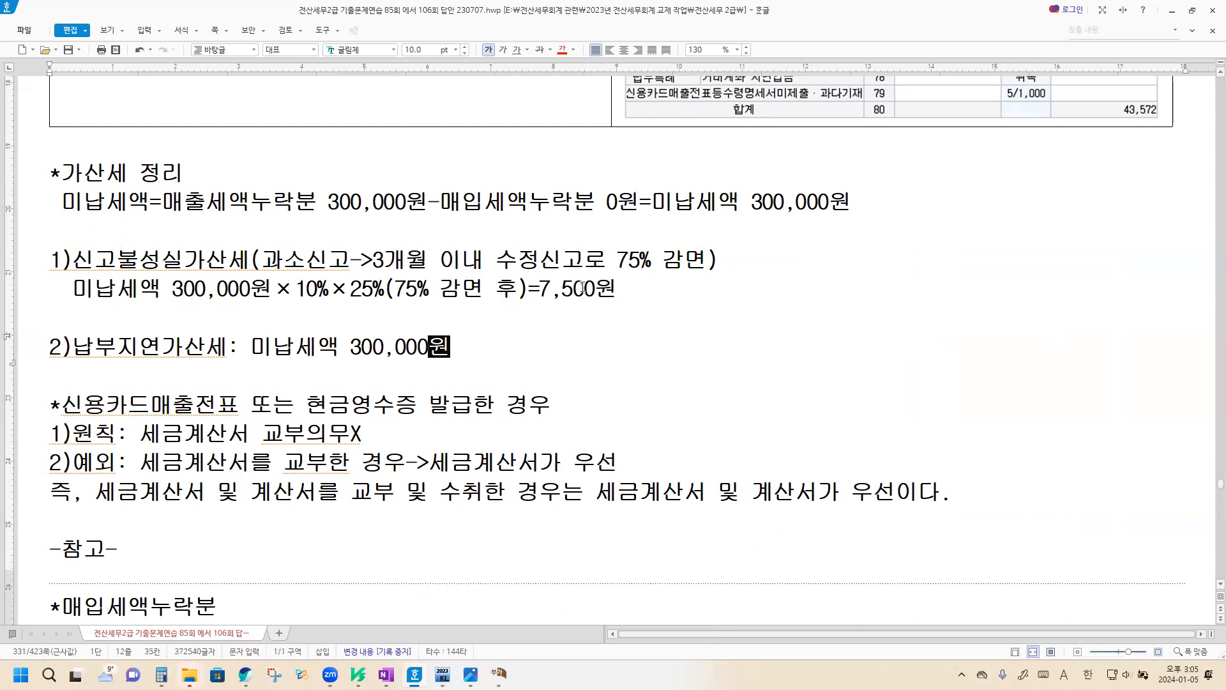
pyautogui.hotkey('ctrl', 'F10')
pyautogui.press('Return')
pyautogui.write('미')
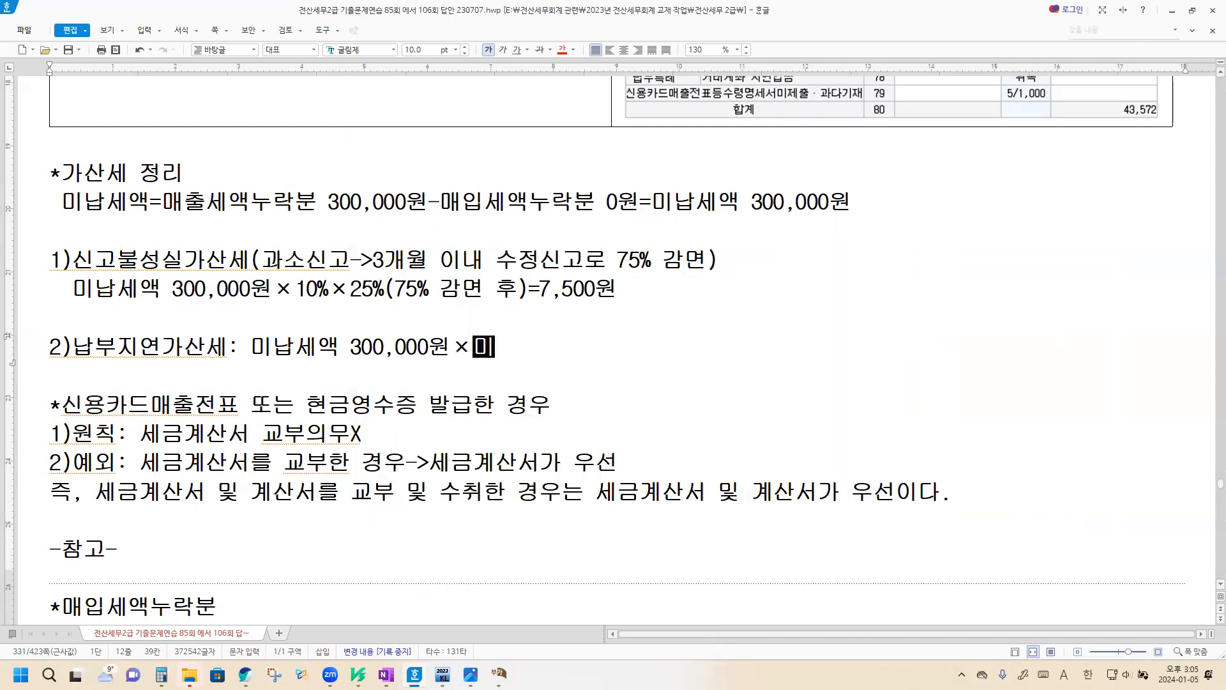
pyautogui.write('납일수 92일')
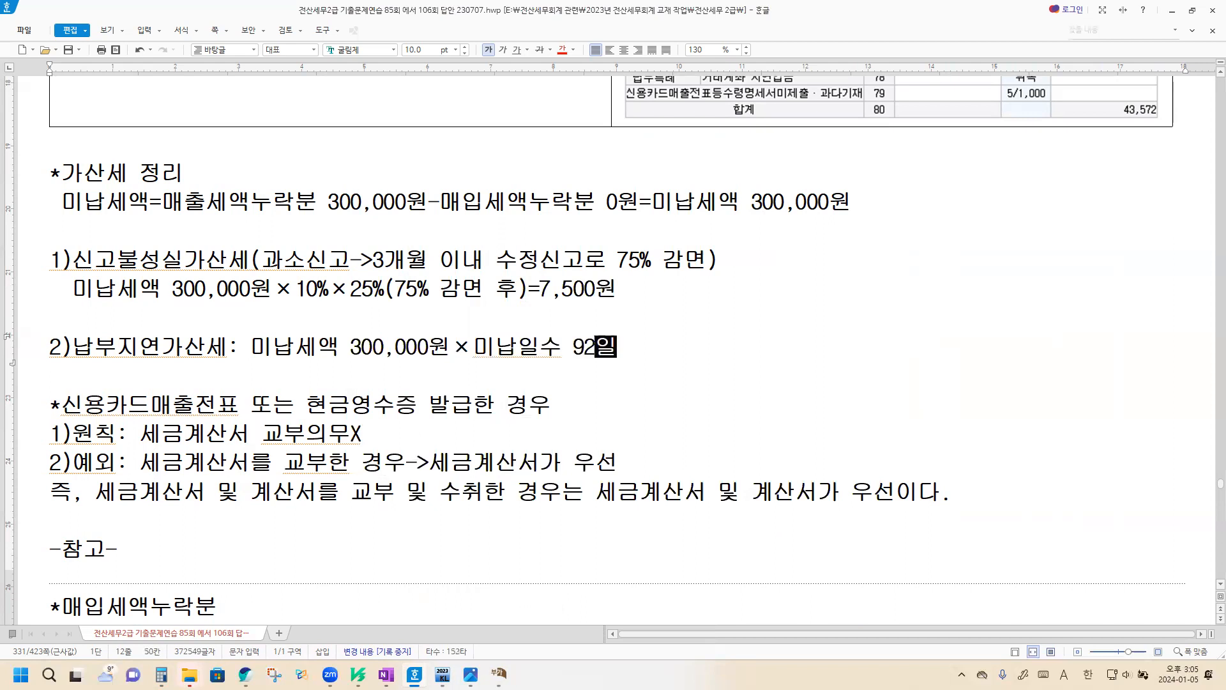
# Step: Extend the 납부지연가산세 formula with "×22/100,000=", taking the × sign from the character map
pyautogui.hotkey('ctrl', 'F10')
pyautogui.press('Return')
pyautogui.write('22/10')
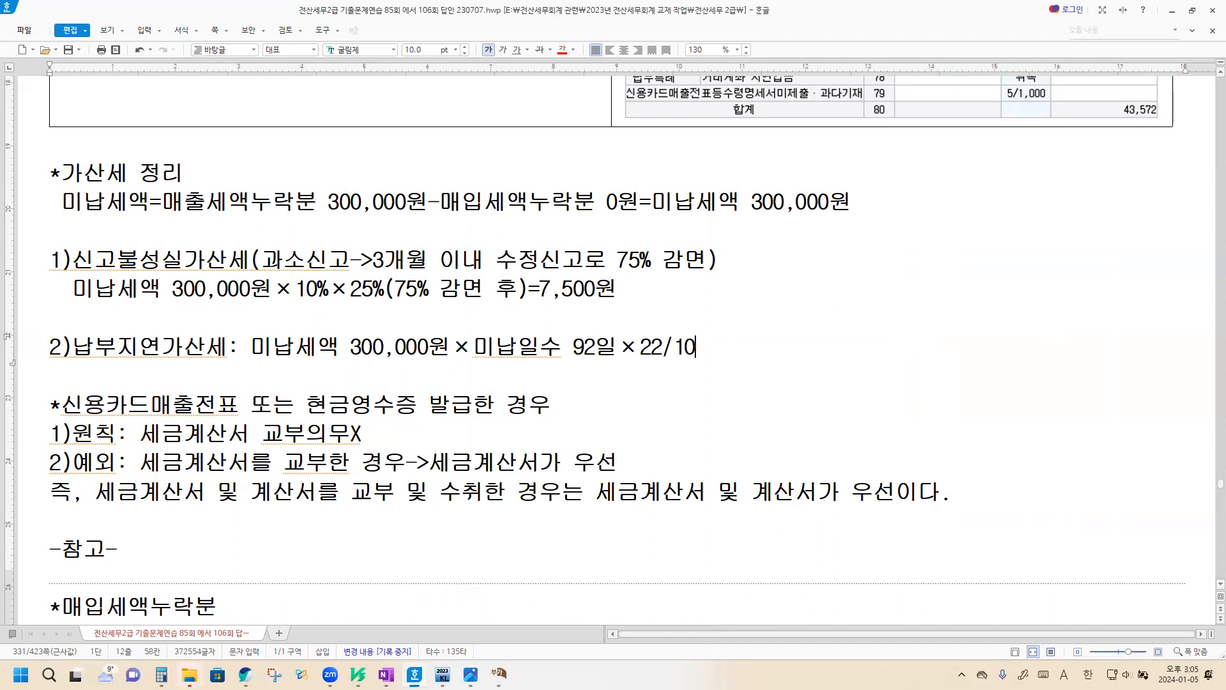
pyautogui.write('0,000=')
# Step: Calculate 300,000 × 92 × 22 ÷ 100,000 in the Calculator and enter "6,072원" as the result of the 납부지연가산세 formula
pyautogui.click(161, 674)
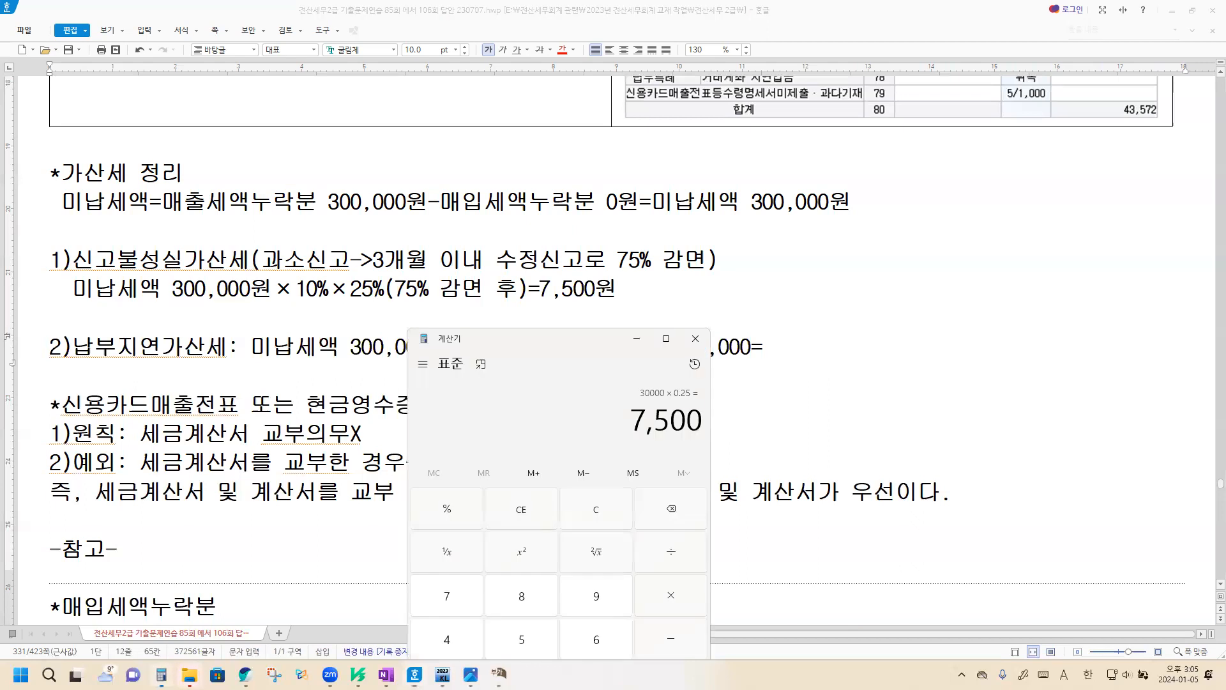
pyautogui.moveTo(495, 346); pyautogui.dragTo(504, 427)
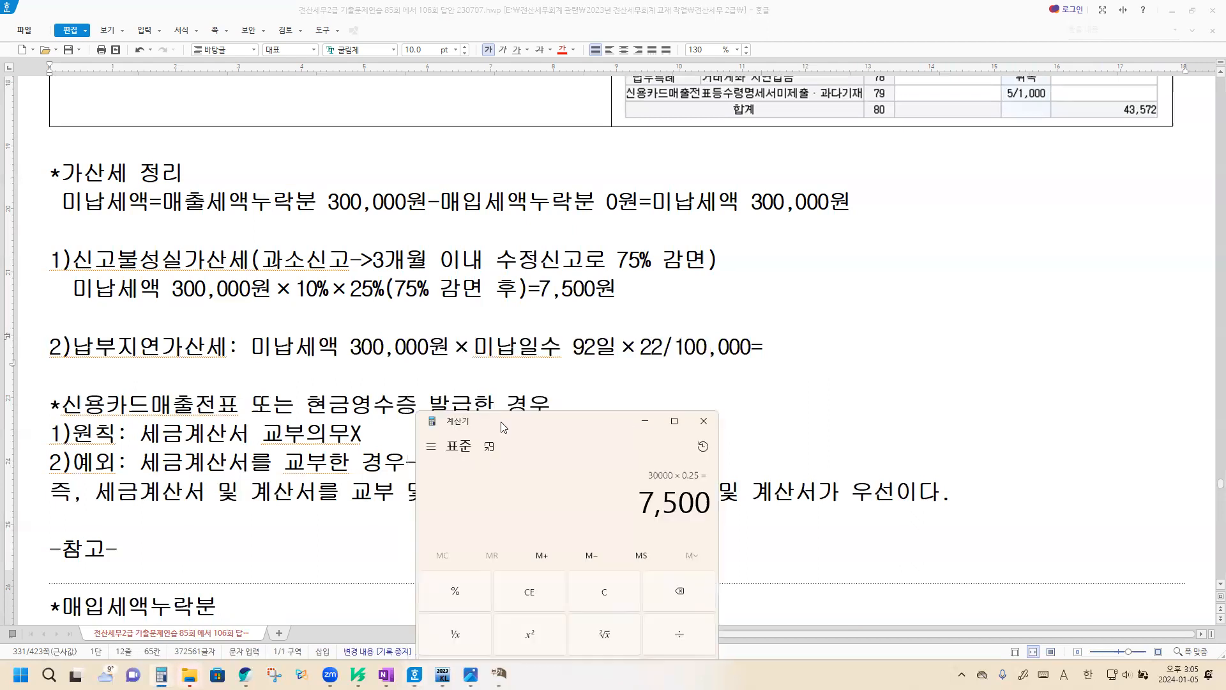
pyautogui.write('300000*')
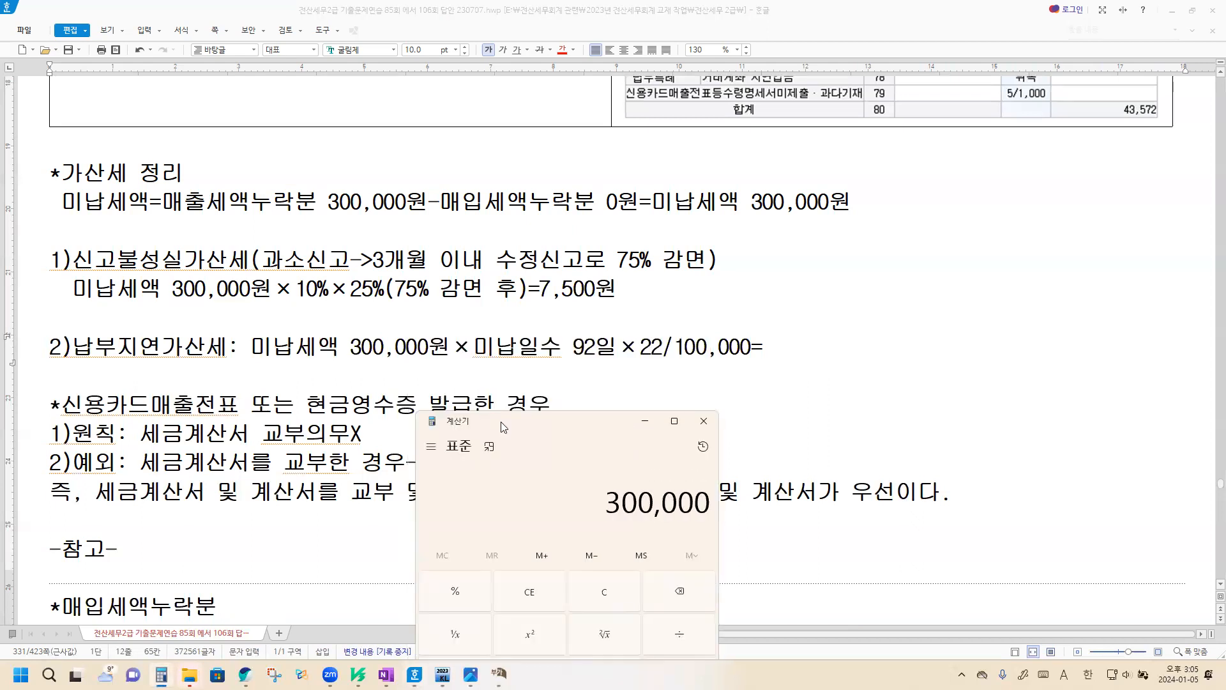
pyautogui.write('92')
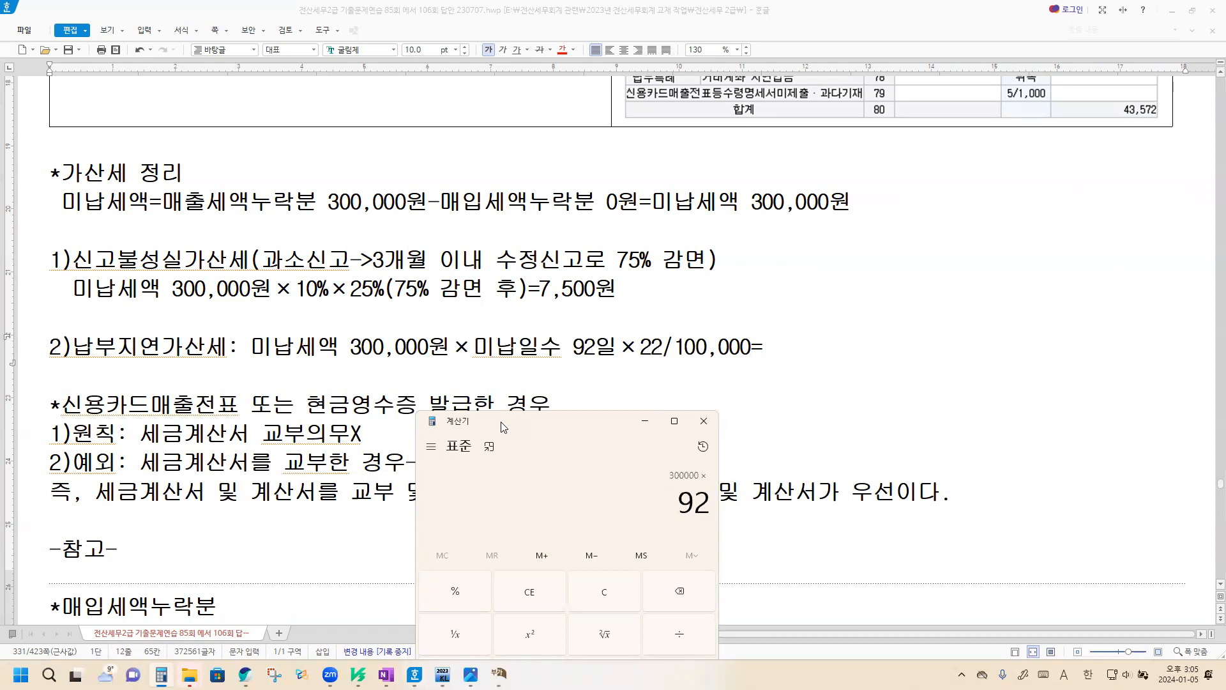
pyautogui.write('*22/10000')
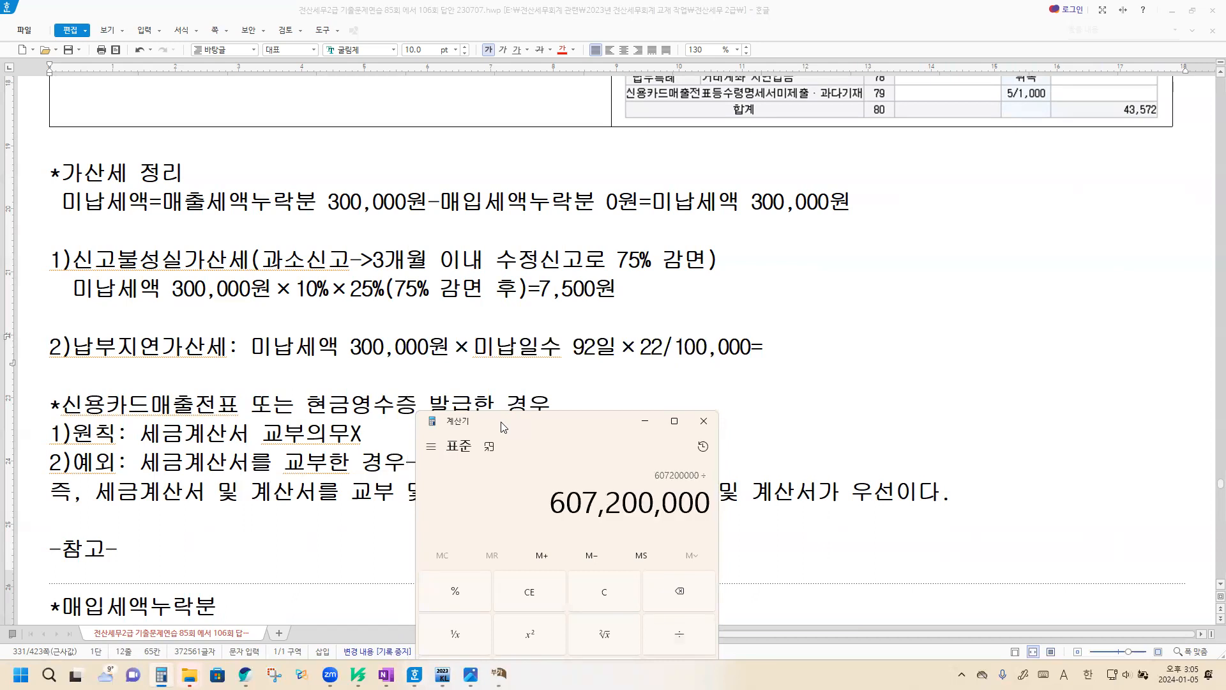
pyautogui.write('0')
pyautogui.press('Return')
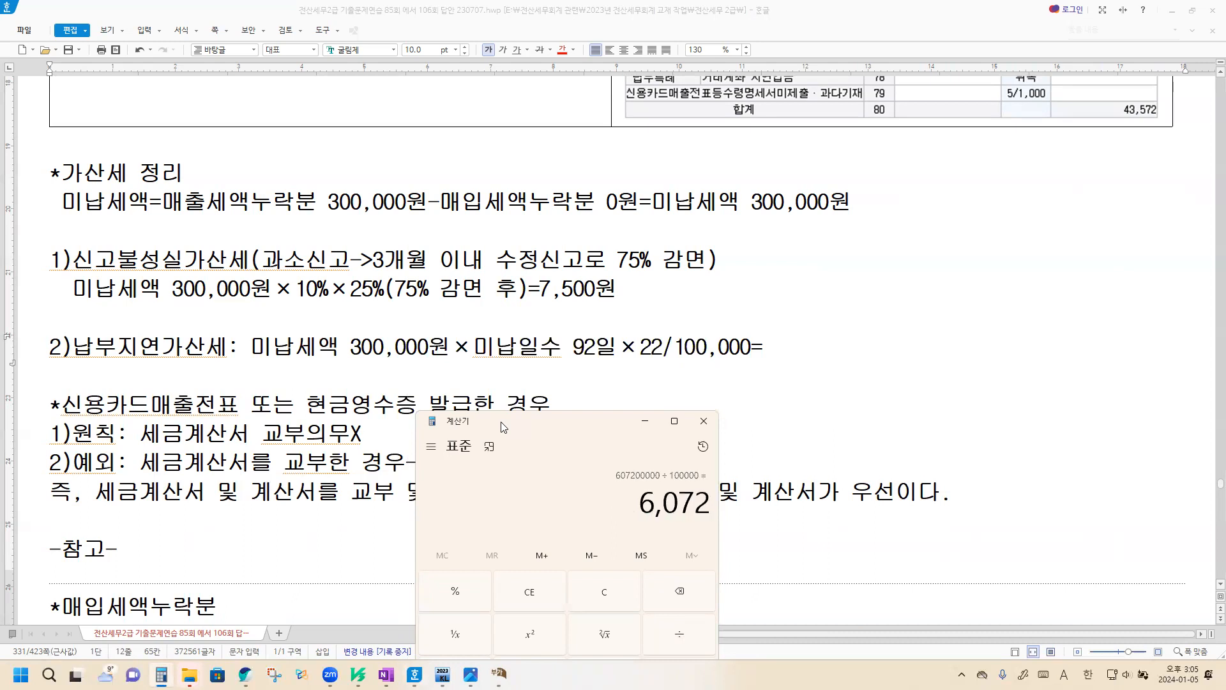
pyautogui.click(769, 351)
pyautogui.write('6,072원')
# Step: Below a blank line, add the heading "3)세금계산서불성실가산세(법인사업자가 종이세금계산서 교부시 미발급가산세 1% 적용)"
pyautogui.press('Return')
pyautogui.press('Return')
pyautogui.write('3)세금ㄱ')
pyautogui.write('계산서불성')
pyautogui.write('실가산세')
pyautogui.write('(')
pyautogui.write('법인사업자')
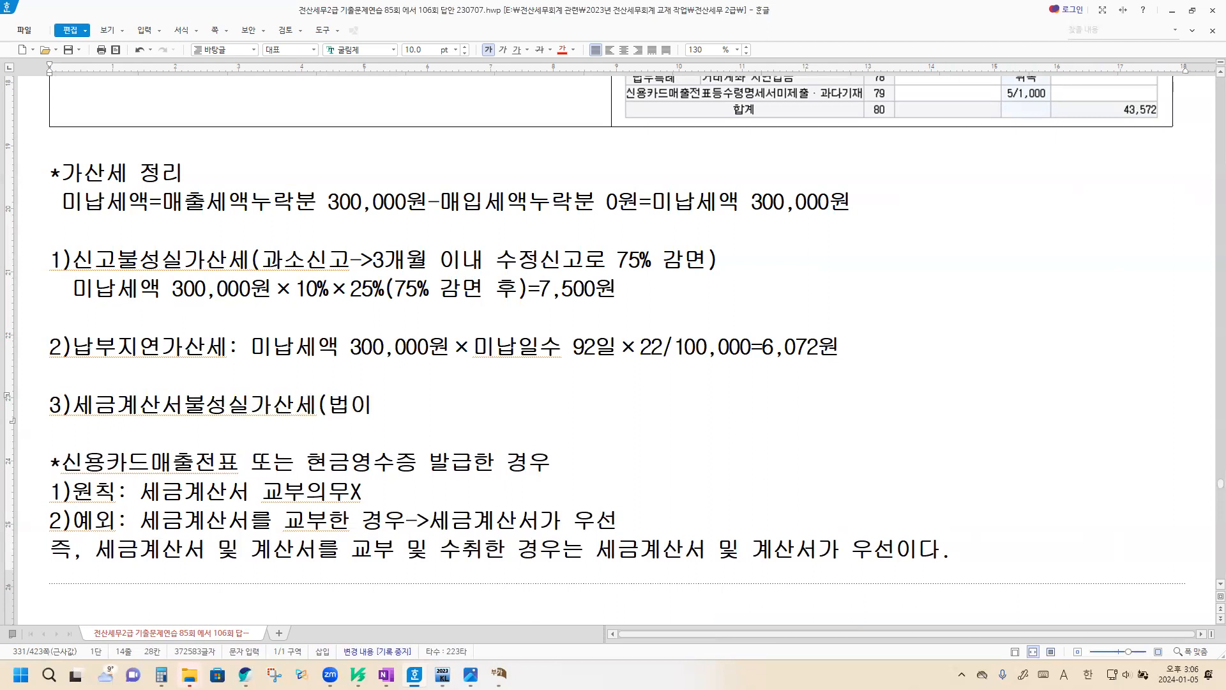
pyautogui.write('가 종이세금ㄱ')
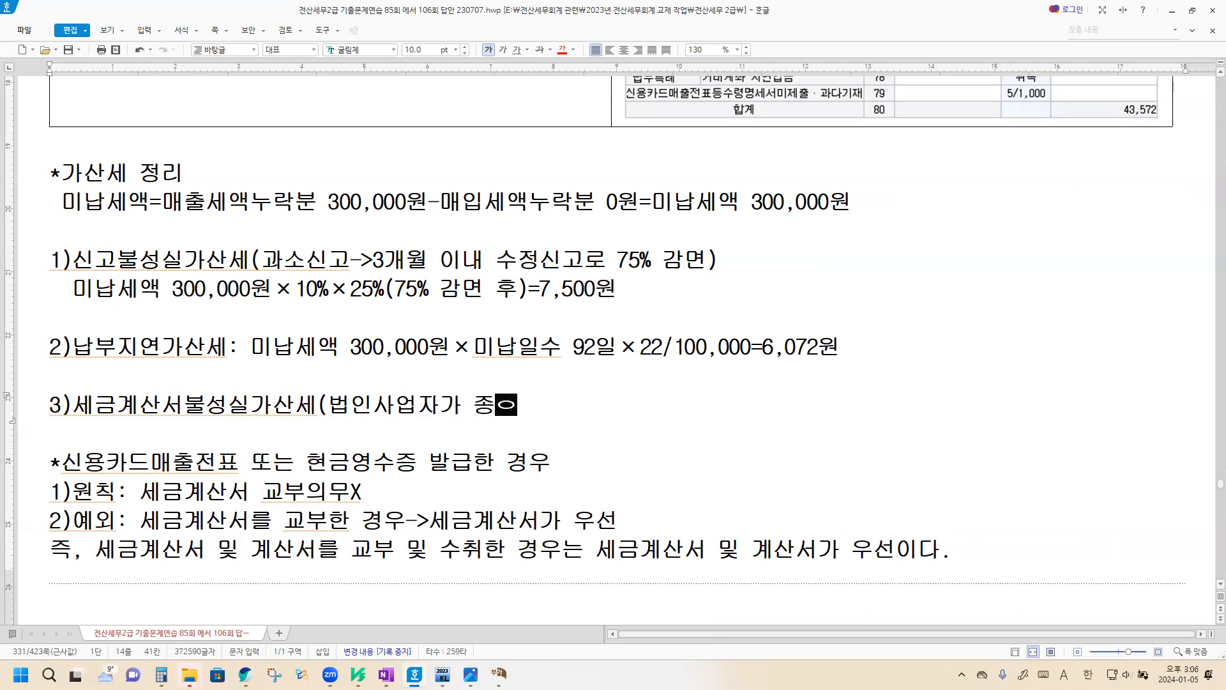
pyautogui.write('계산서 교부시 미')
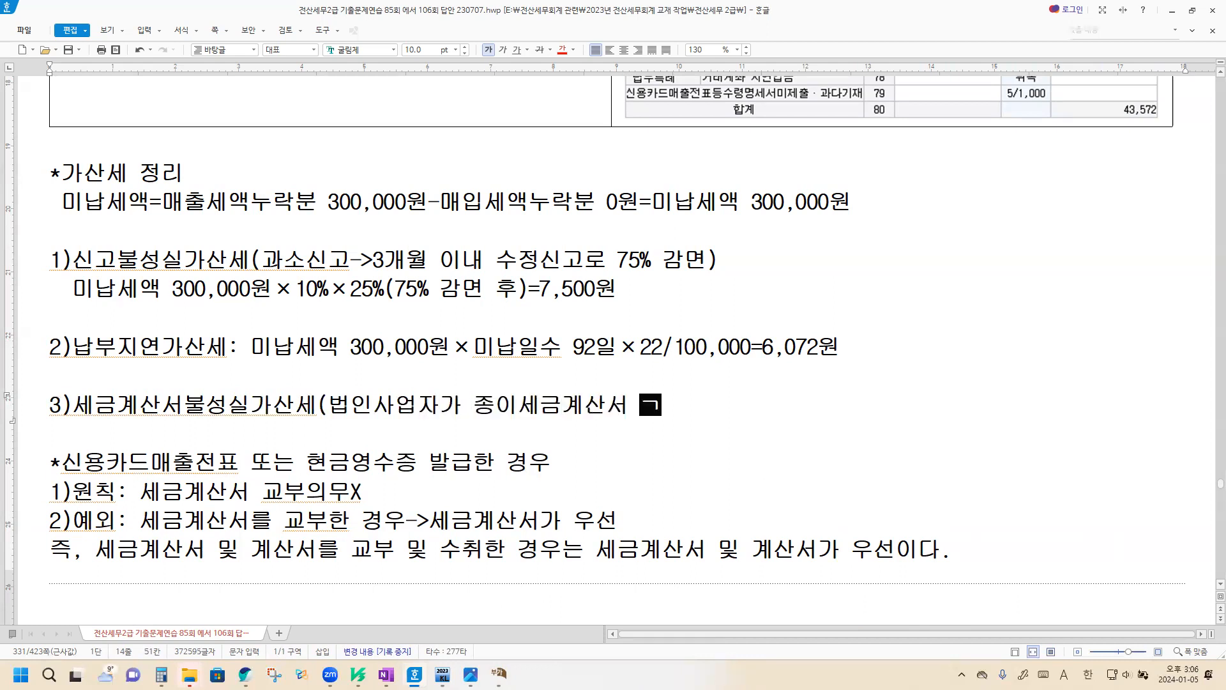
pyautogui.write('발급가산세')
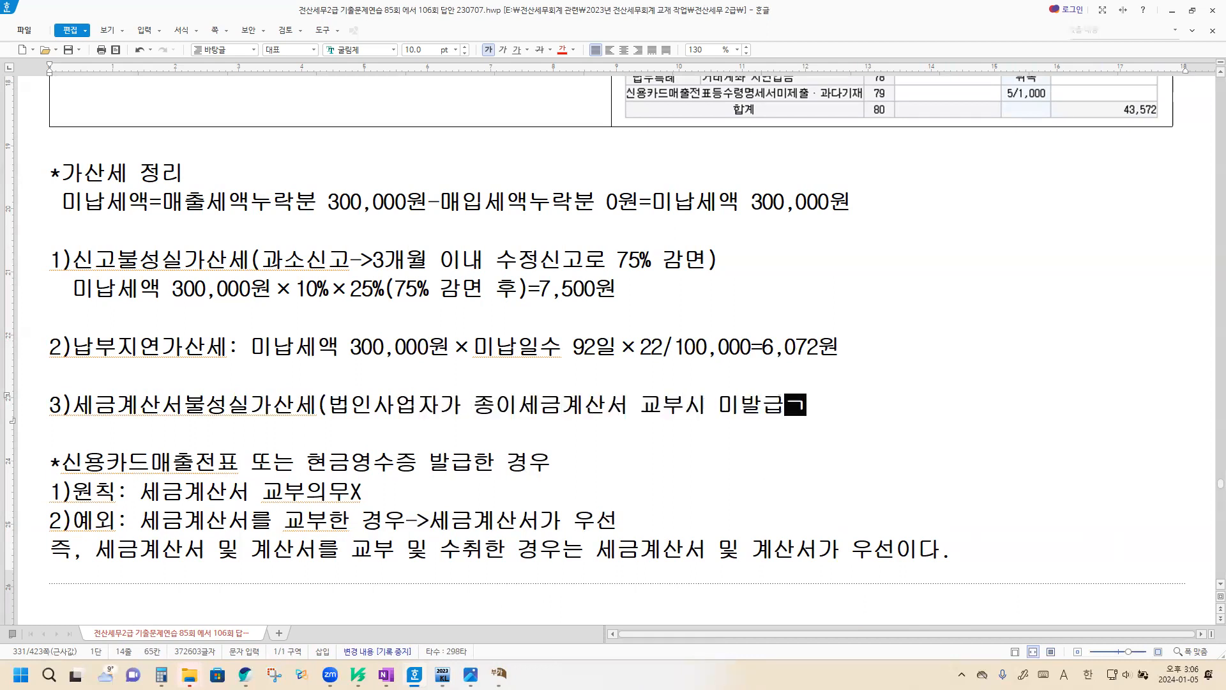
pyautogui.write(' 1')
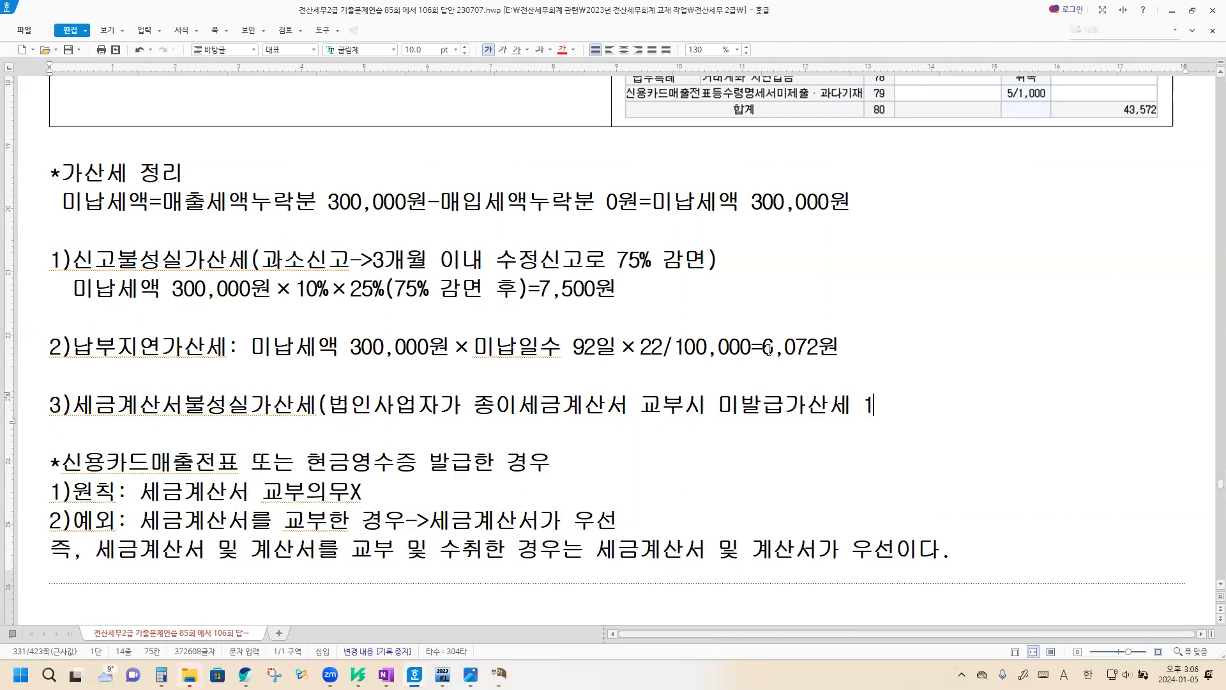
pyautogui.write('% 저적용)')
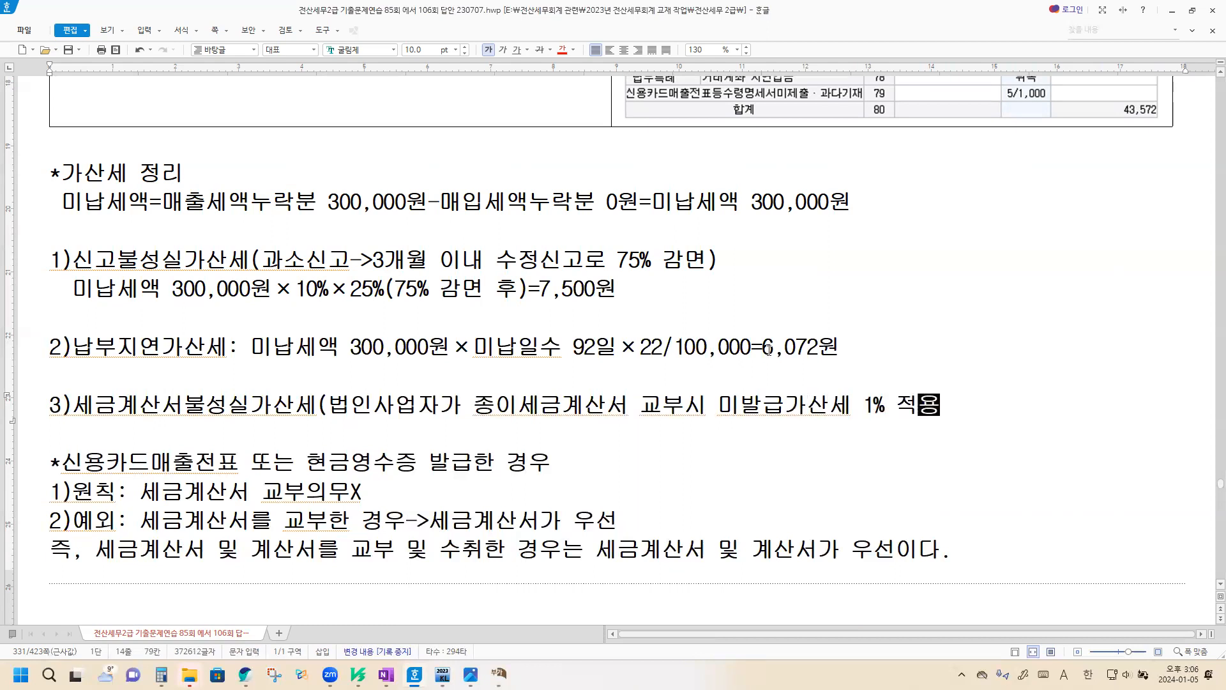
# Step: Write the indented formula "공급가액 3,000,000원×1%=30,000원" below heading 3) with × from the character map, and save the document
pyautogui.press('Return')
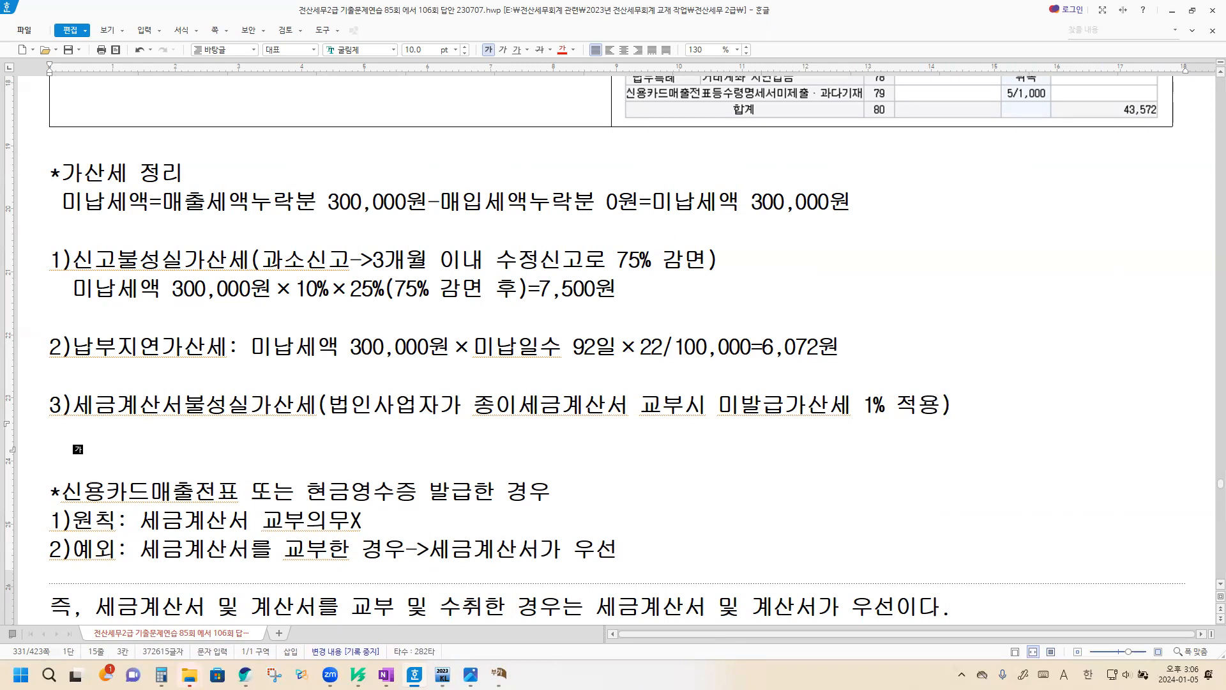
pyautogui.write('공급가액 ')
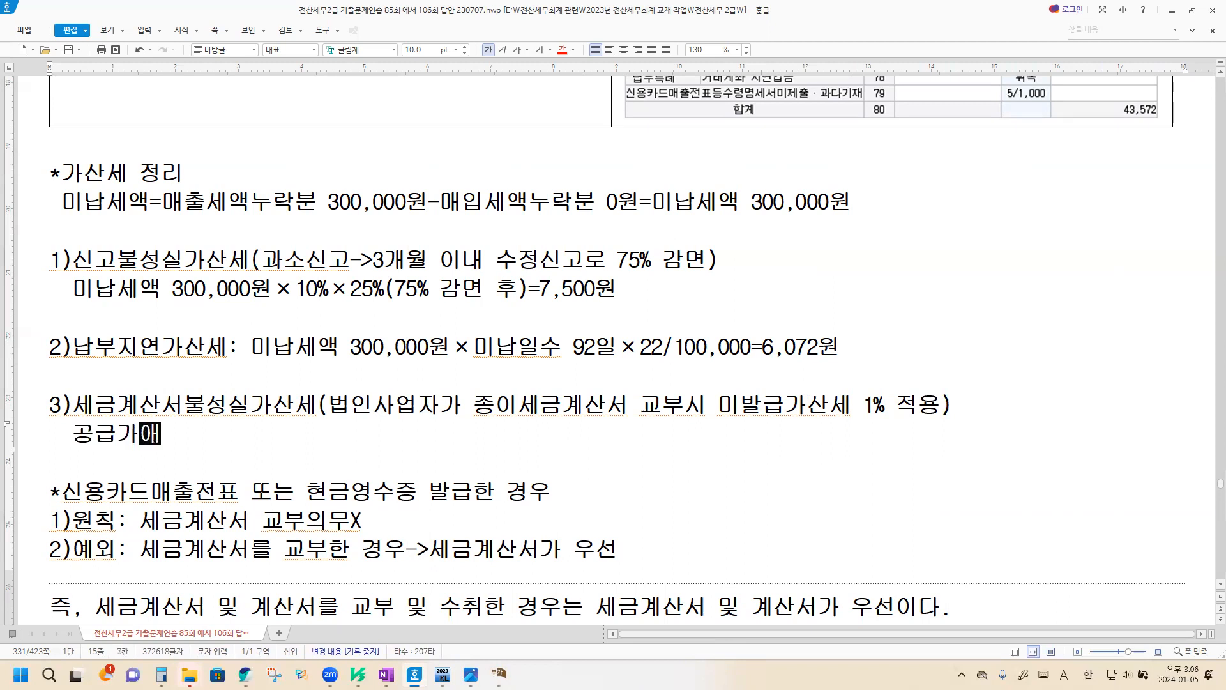
pyautogui.write('3,000,')
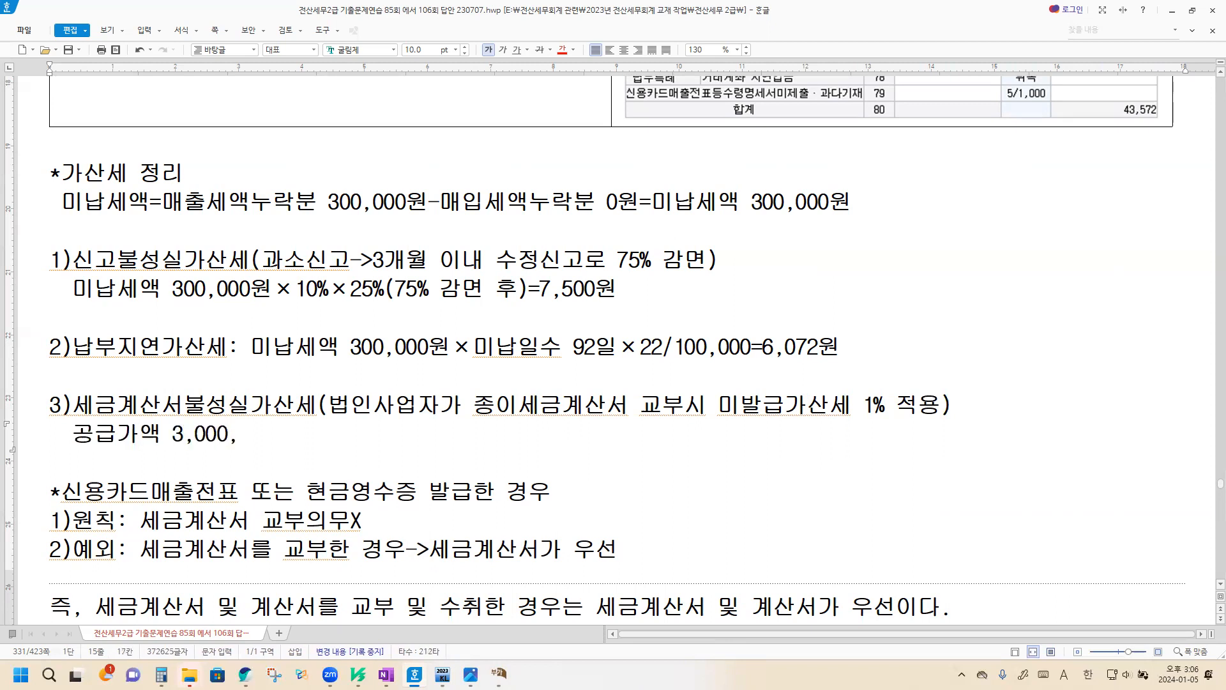
pyautogui.write('000원')
pyautogui.hotkey('ctrl', 'F10')
pyautogui.press('Return')
pyautogui.write('1%=')
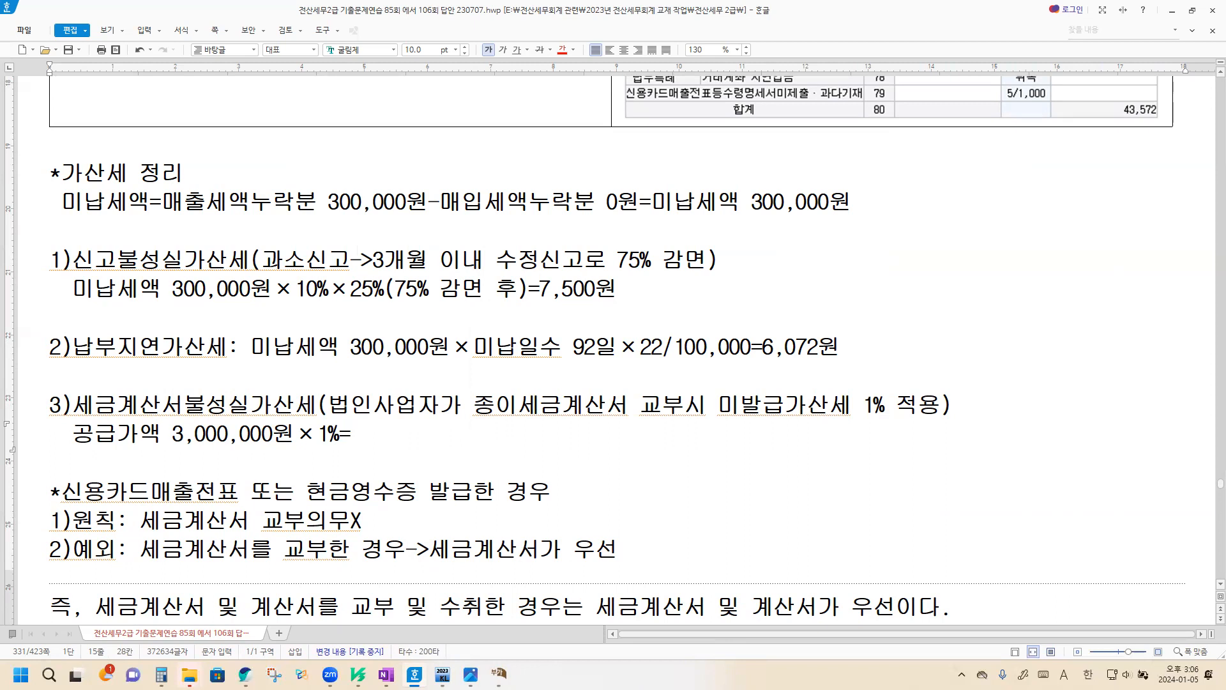
pyautogui.write('30,000원')
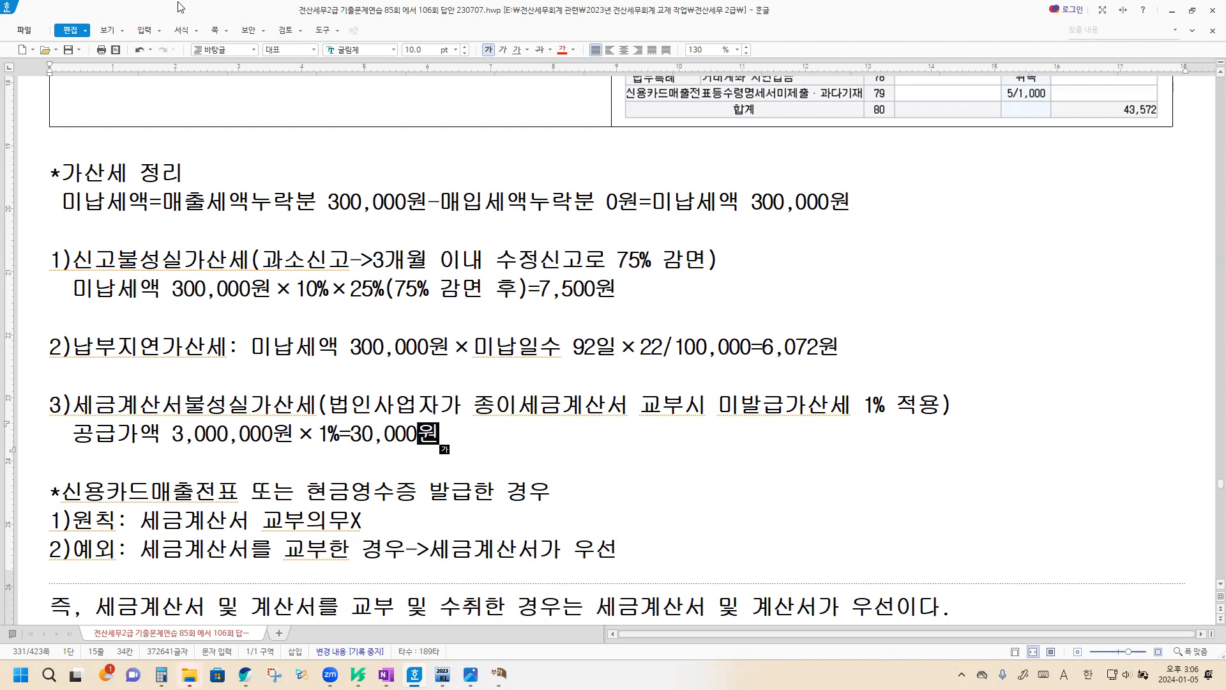
pyautogui.click(69, 49)
# Step: Switch to the KcLep VAT return and enter amount 300,000 and tax 7,500 for 과소·초과환급(일반), row 71 of the 가산세명세
pyautogui.hotkey('alt', 'Tab')
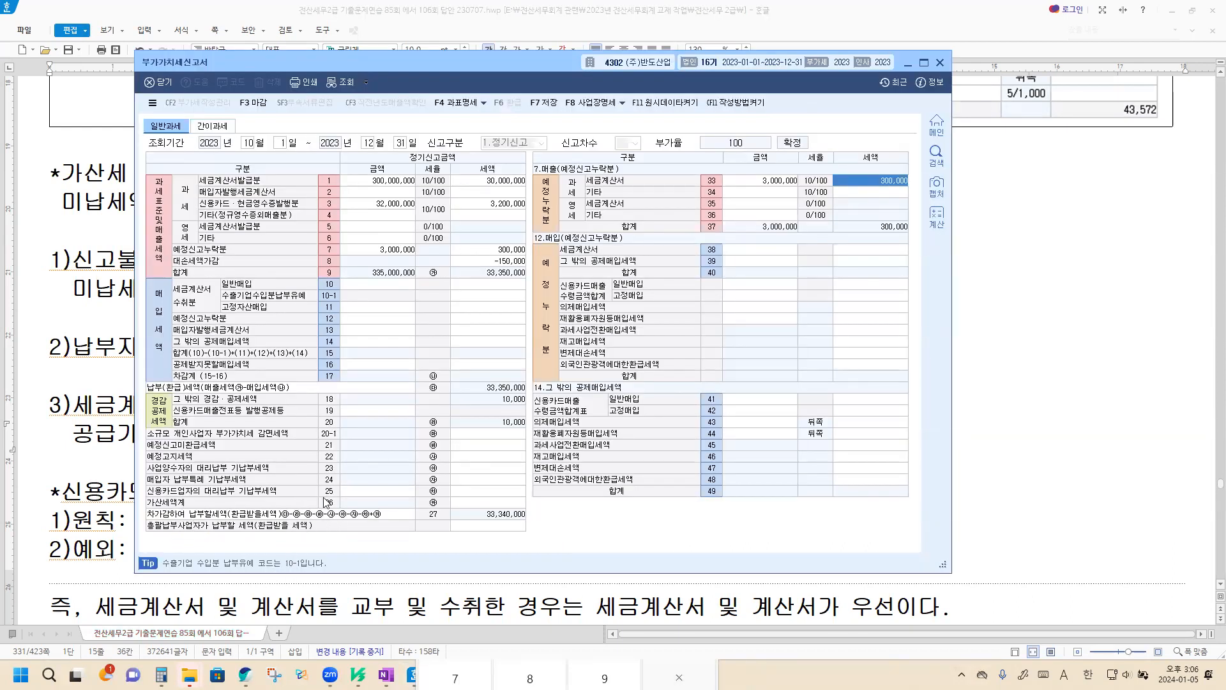
pyautogui.click(488, 503)
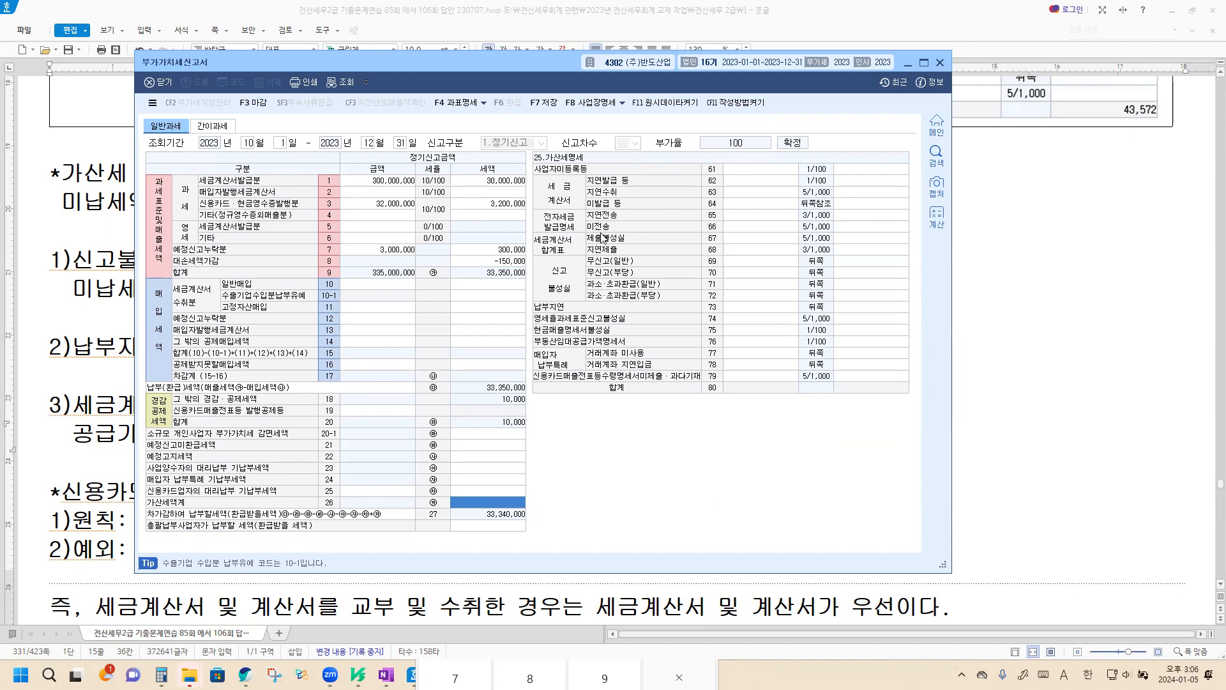
pyautogui.click(764, 283)
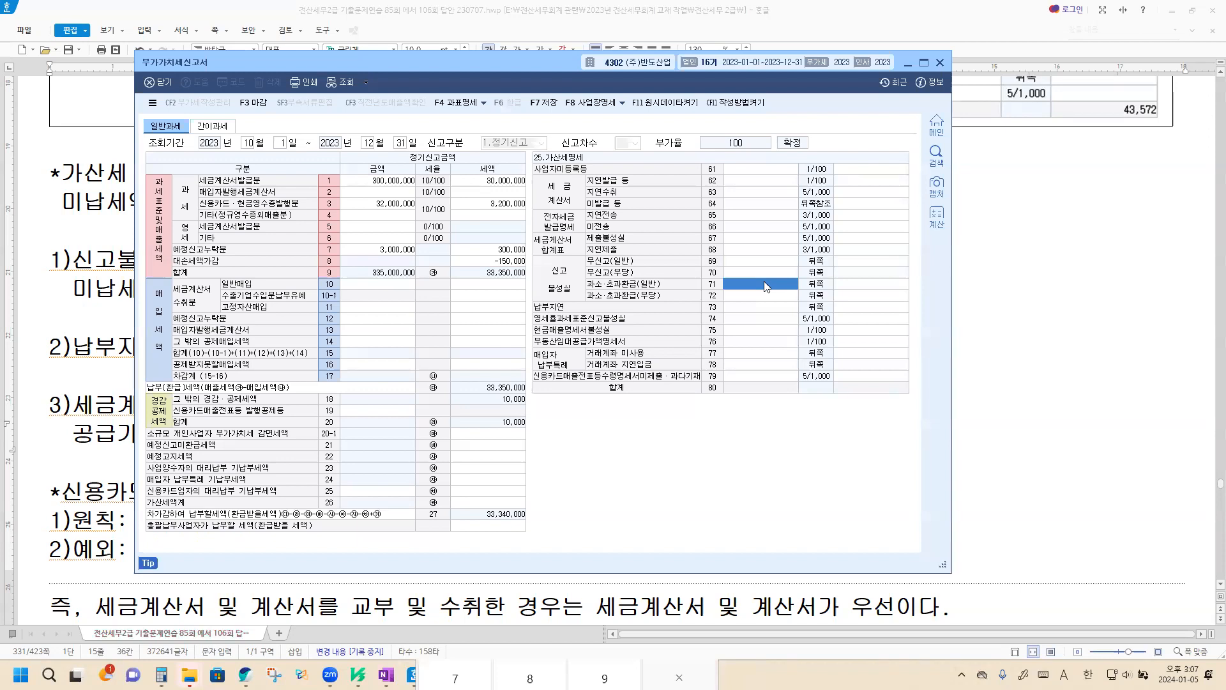
pyautogui.write('300,000')
pyautogui.press('Return')
pyautogui.write('7,500')
pyautogui.press('Return')
# Step: Enter amount 300,000 for 납부지연, row 73, with original due date 2023-10-25 and payment date 2024-01-25 in the late-days calculation
pyautogui.press('Return')
pyautogui.press('Return')
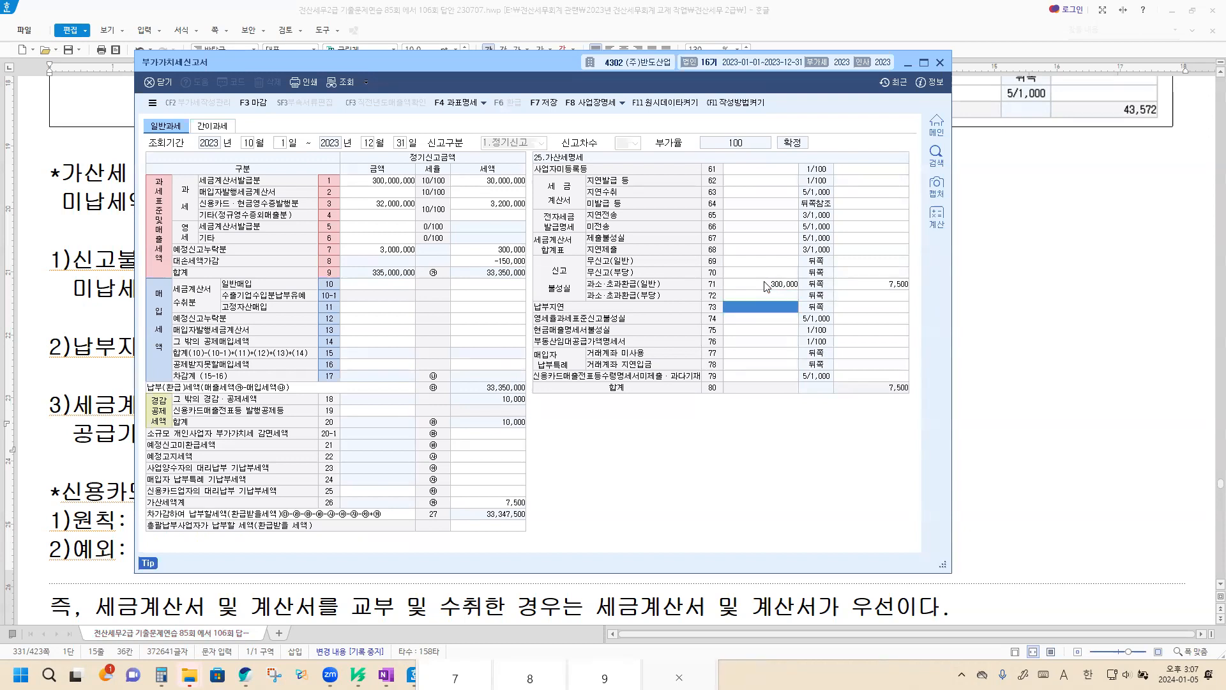
pyautogui.write('300,000')
pyautogui.press('Return')
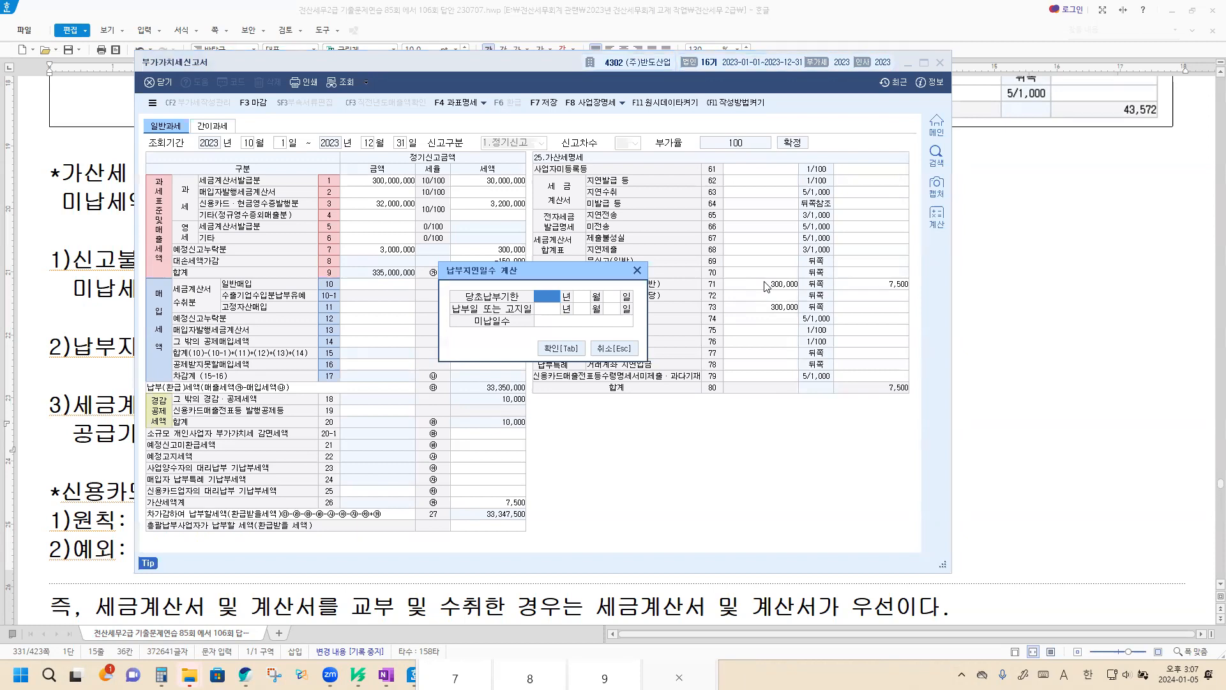
pyautogui.write('2023')
pyautogui.write('1025')
pyautogui.write('202401')
pyautogui.write('25')
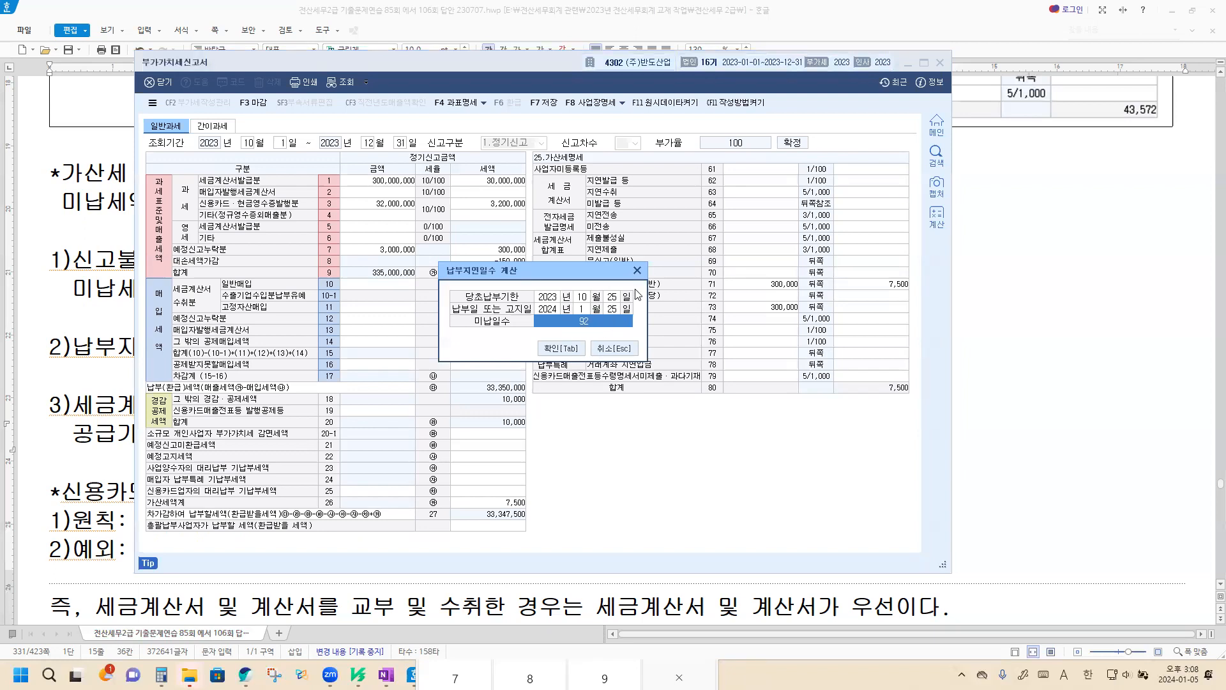
pyautogui.click(565, 350)
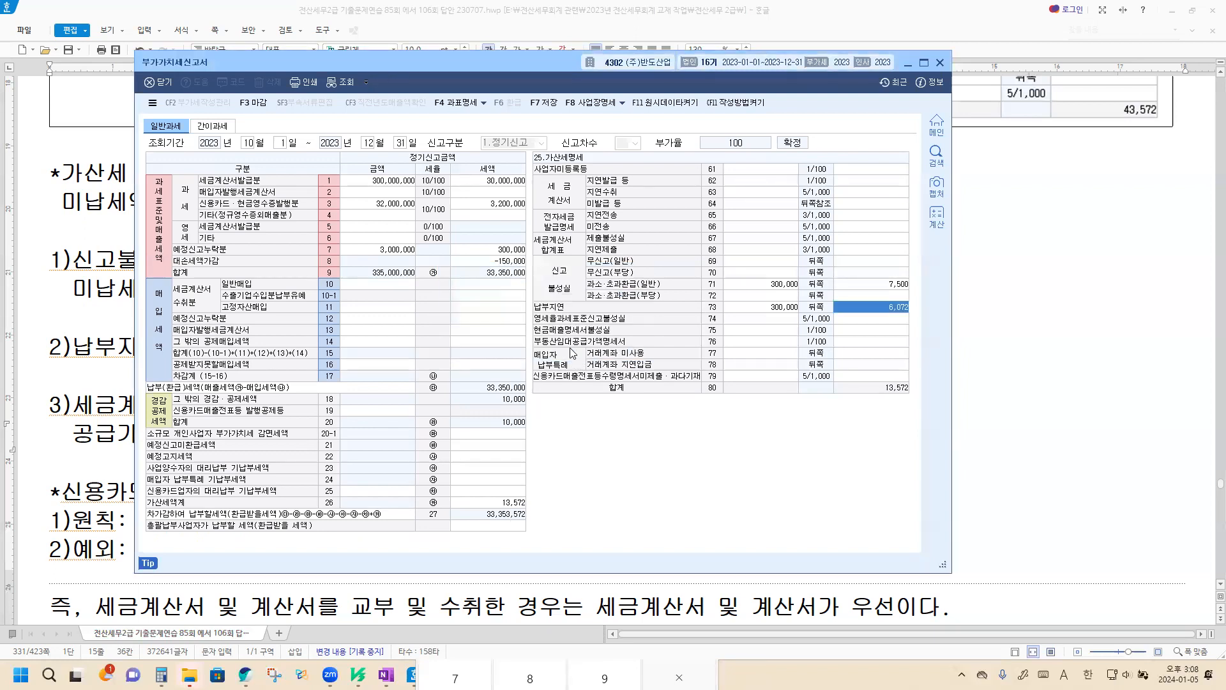
# Step: Review the dates and unpaid days in the 납부지연일수 계산 dialog of row 73 and close it without changes
pyautogui.click(899, 331)
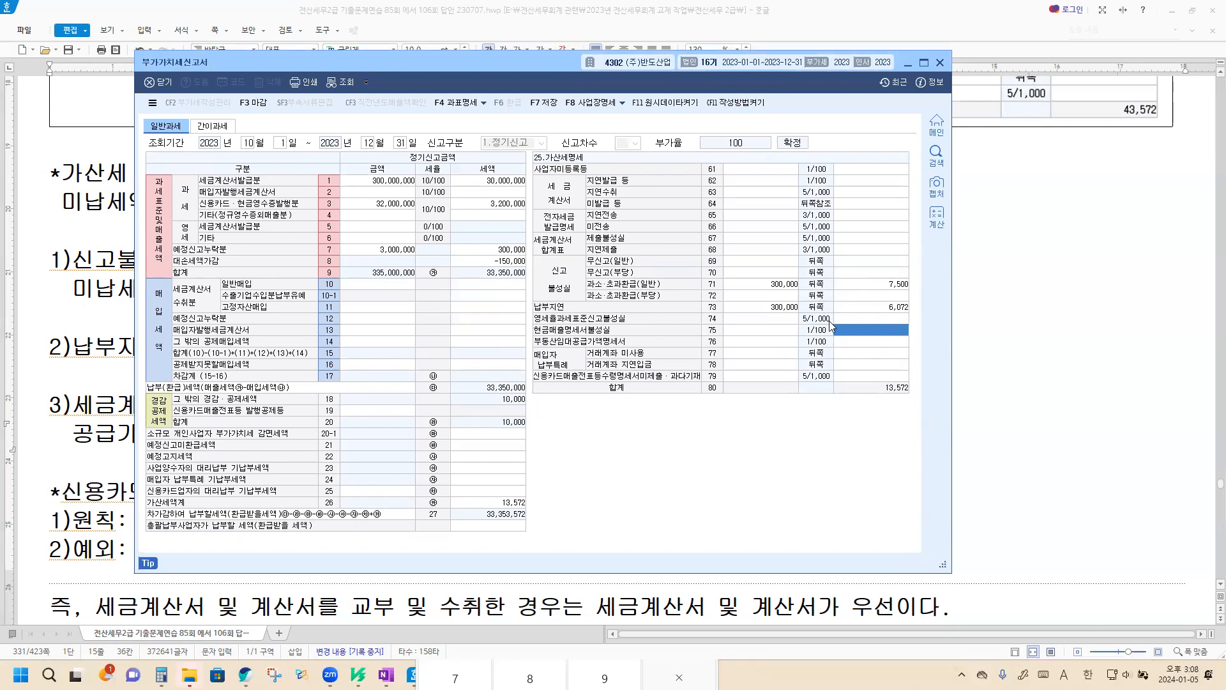
pyautogui.click(784, 309)
pyautogui.press('Return')
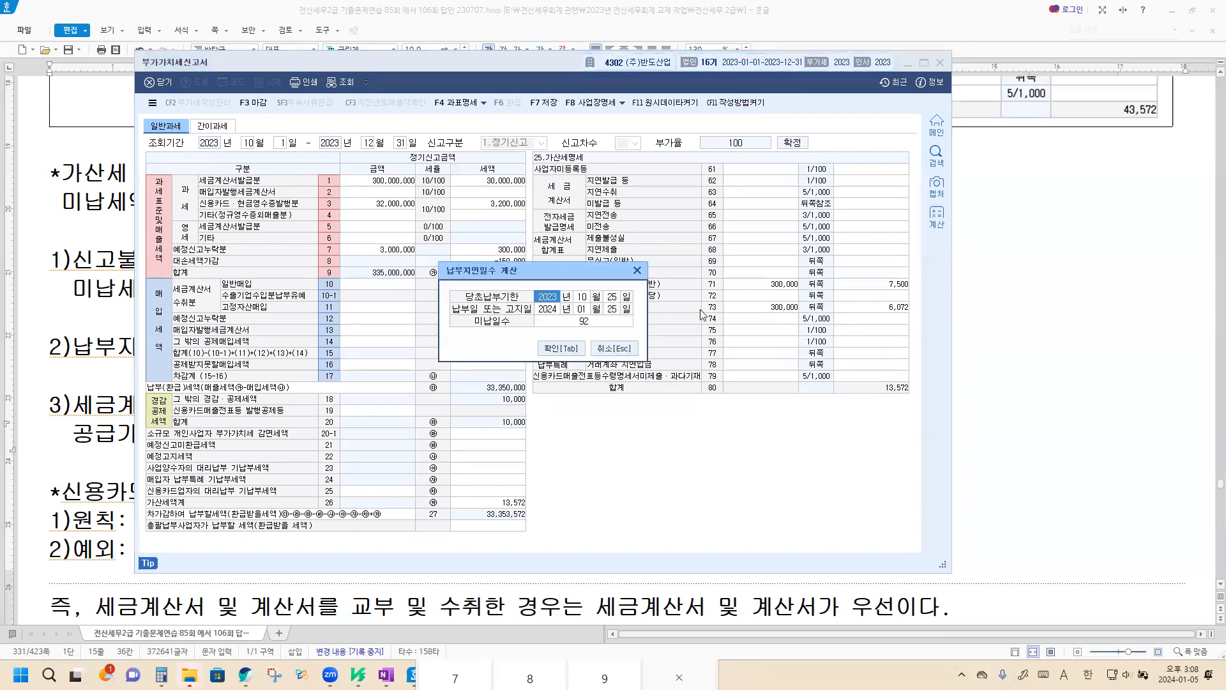
pyautogui.click(615, 349)
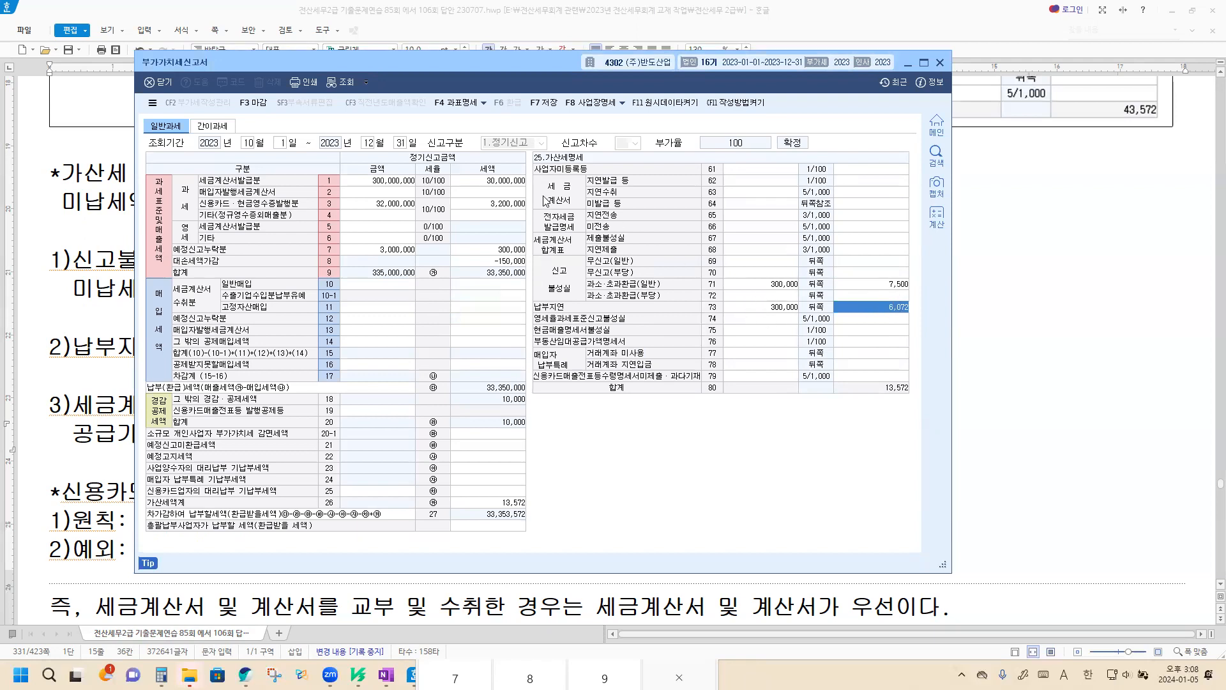
# Step: Enter amount 3,000,000 and tax 30,000 for 세금계산서 미발급 등, row 64 of the 가산세명세
pyautogui.click(739, 203)
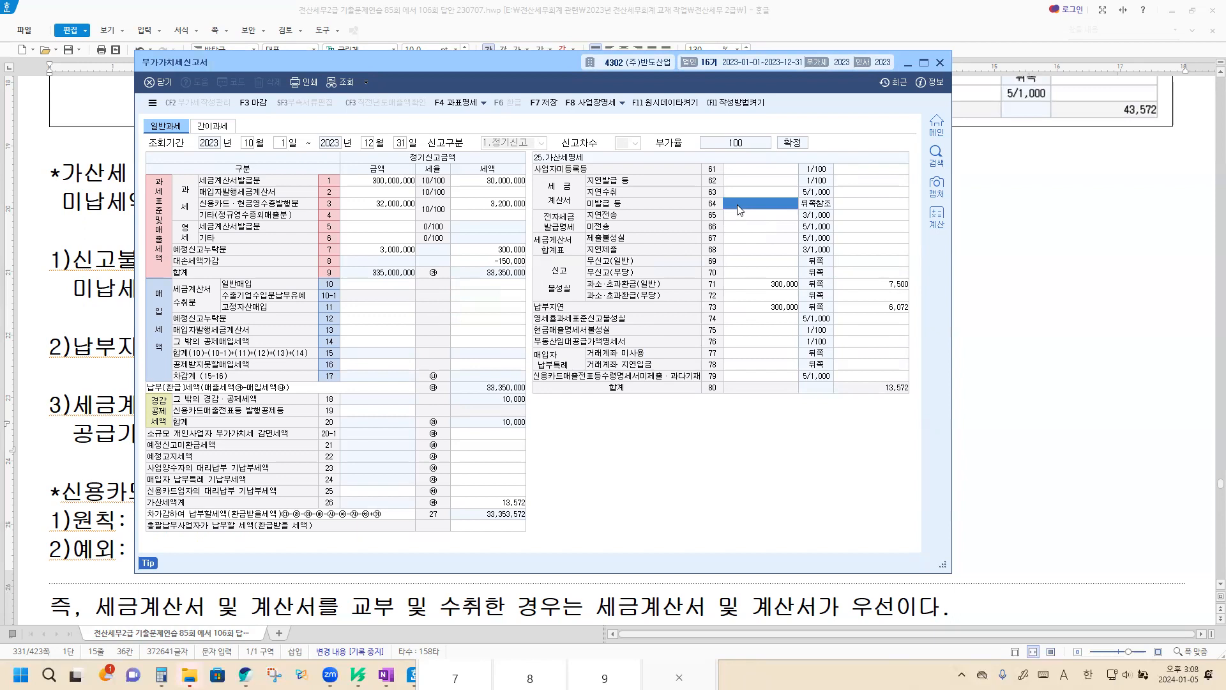
pyautogui.write('3000000')
pyautogui.press('Return')
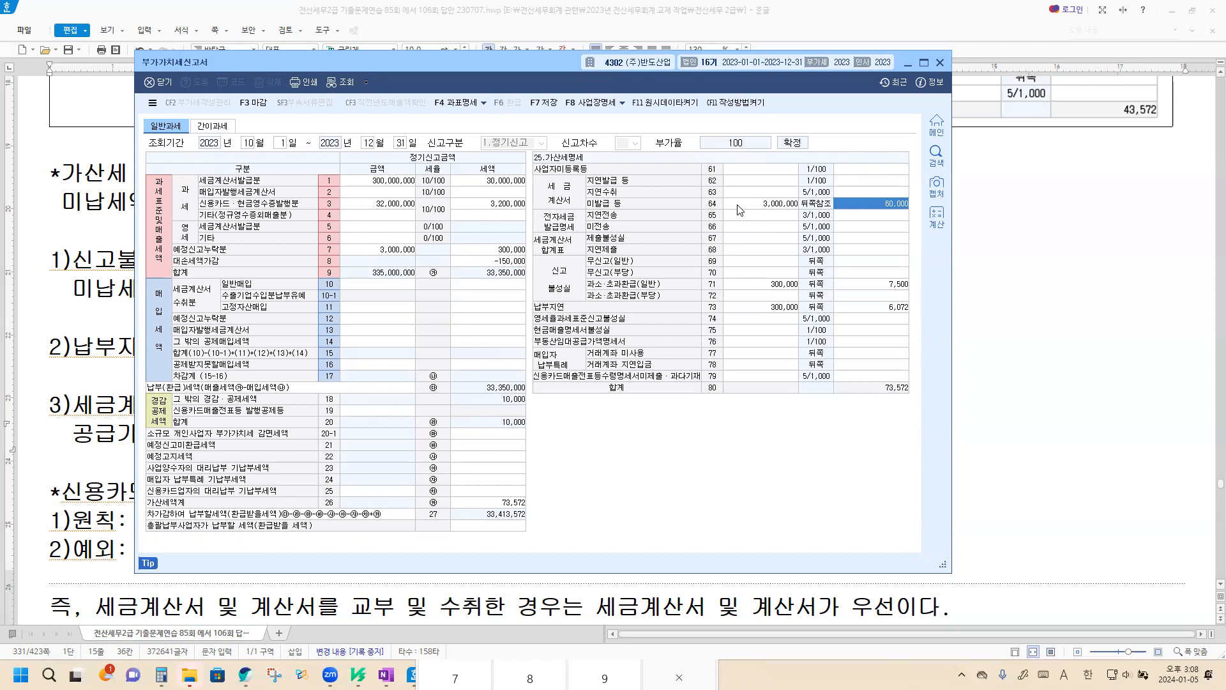
pyautogui.write('30000')
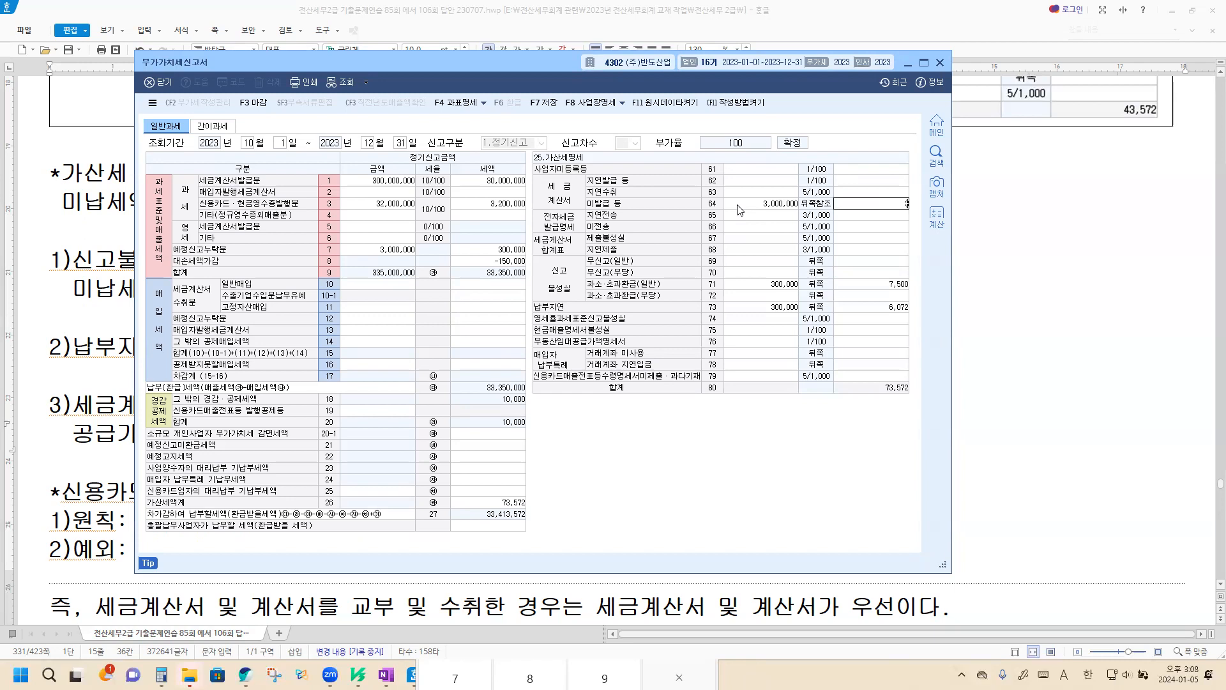
pyautogui.press('Return')
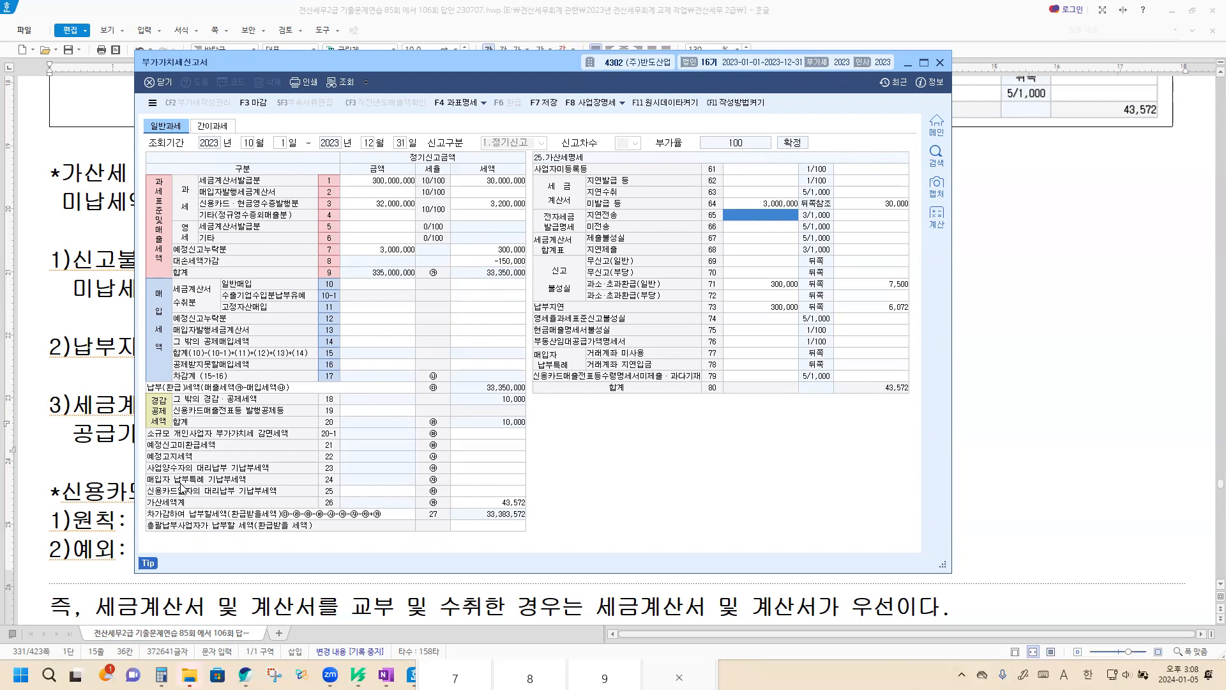
# Step: Enter amount 120,000,000 and tax 12,000,000 for 세금계산서수취분 일반매입, row 10 of the 매입세액 section
pyautogui.click(366, 284)
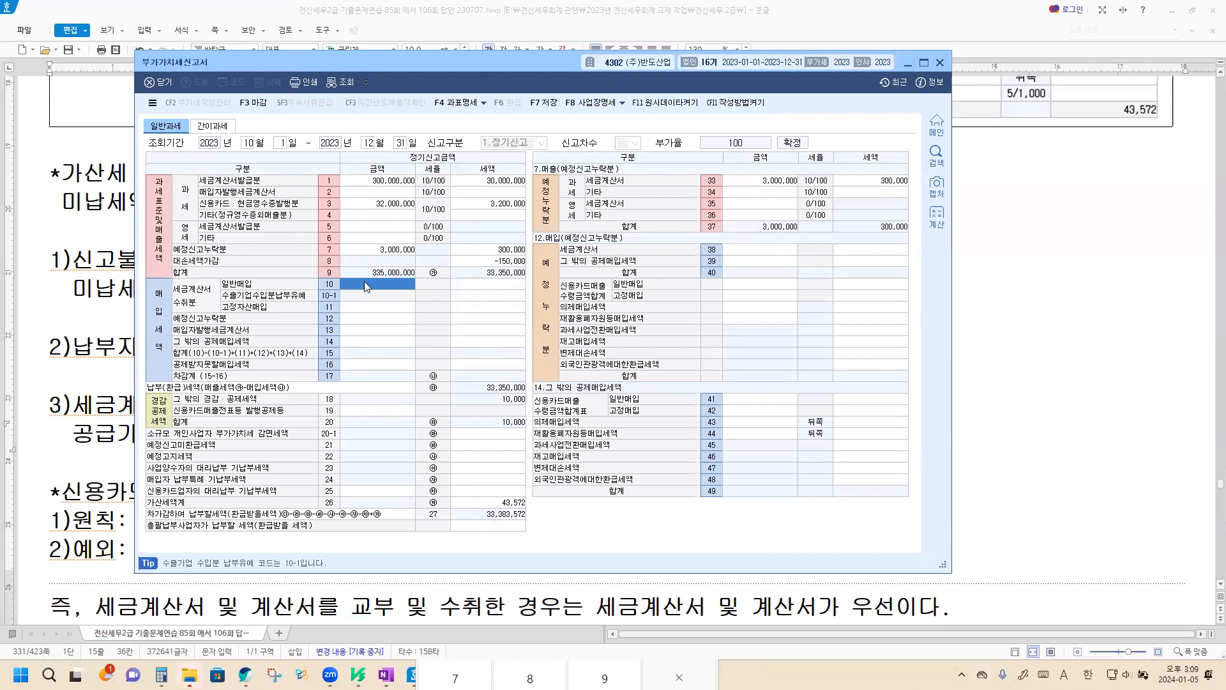
pyautogui.write('120000000')
pyautogui.press('Return')
pyautogui.write('12000000')
pyautogui.press('Return')
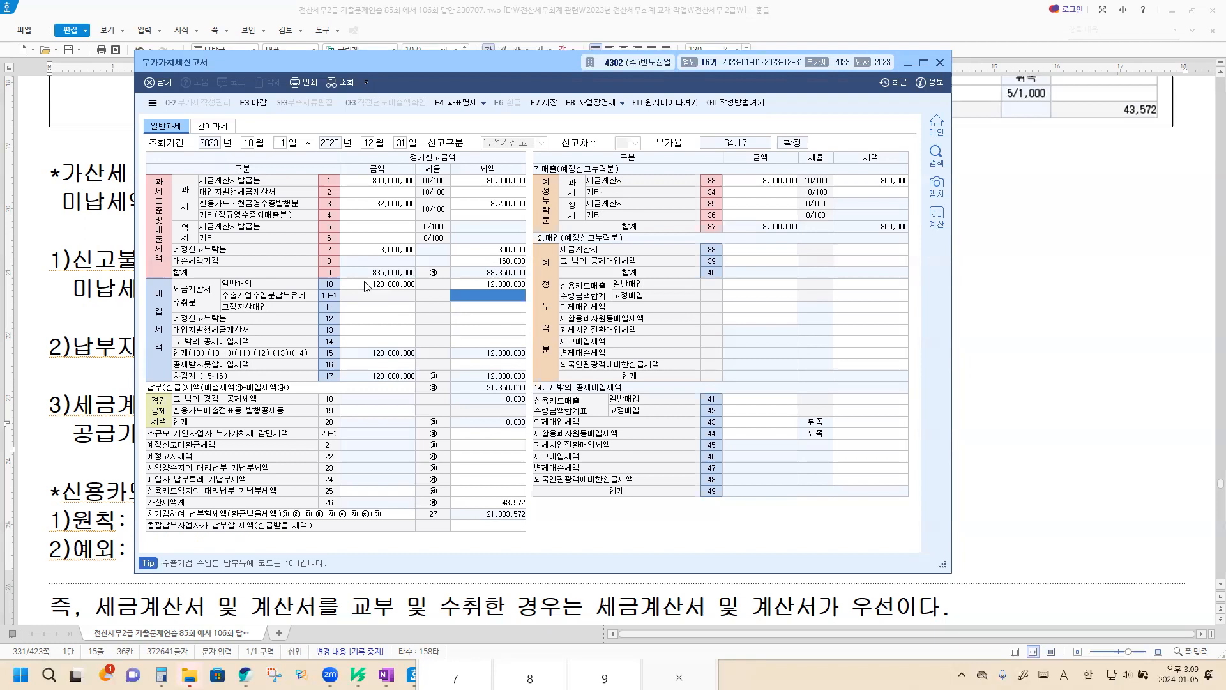
# Step: Open the 그 밖의 공제매입세액 details of row 14 and calculate 2,750,000 × 100 ÷ 110 in the Calculator
pyautogui.click(355, 341)
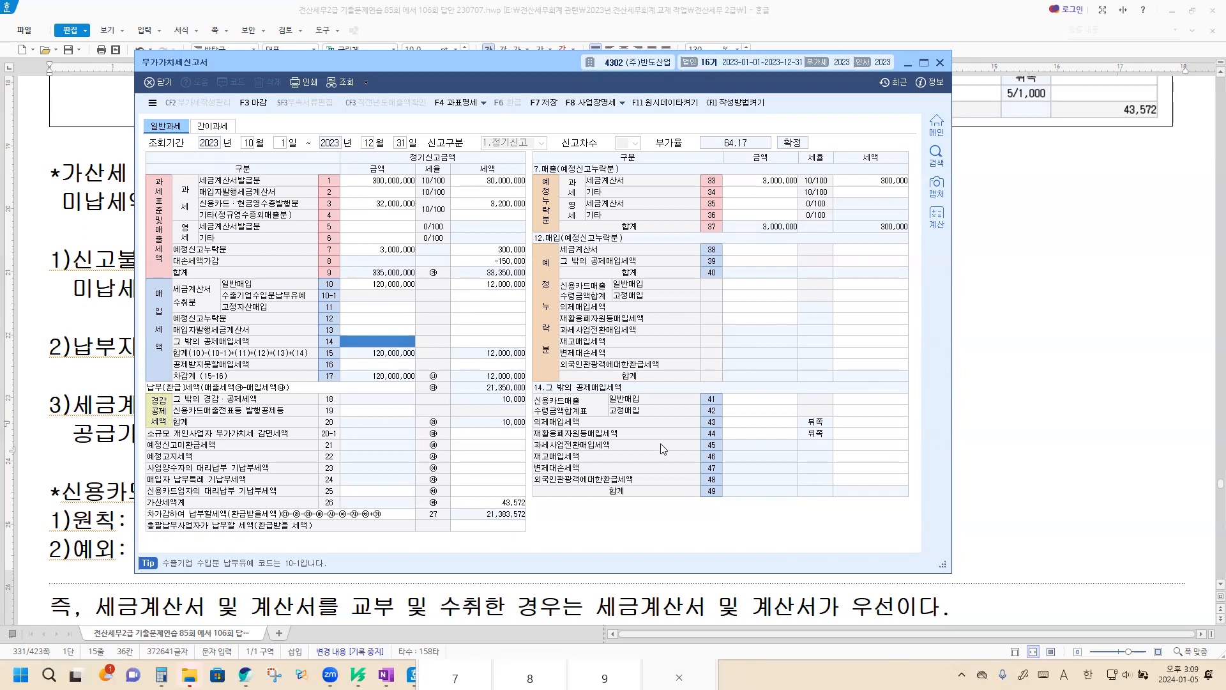
pyautogui.click(739, 415)
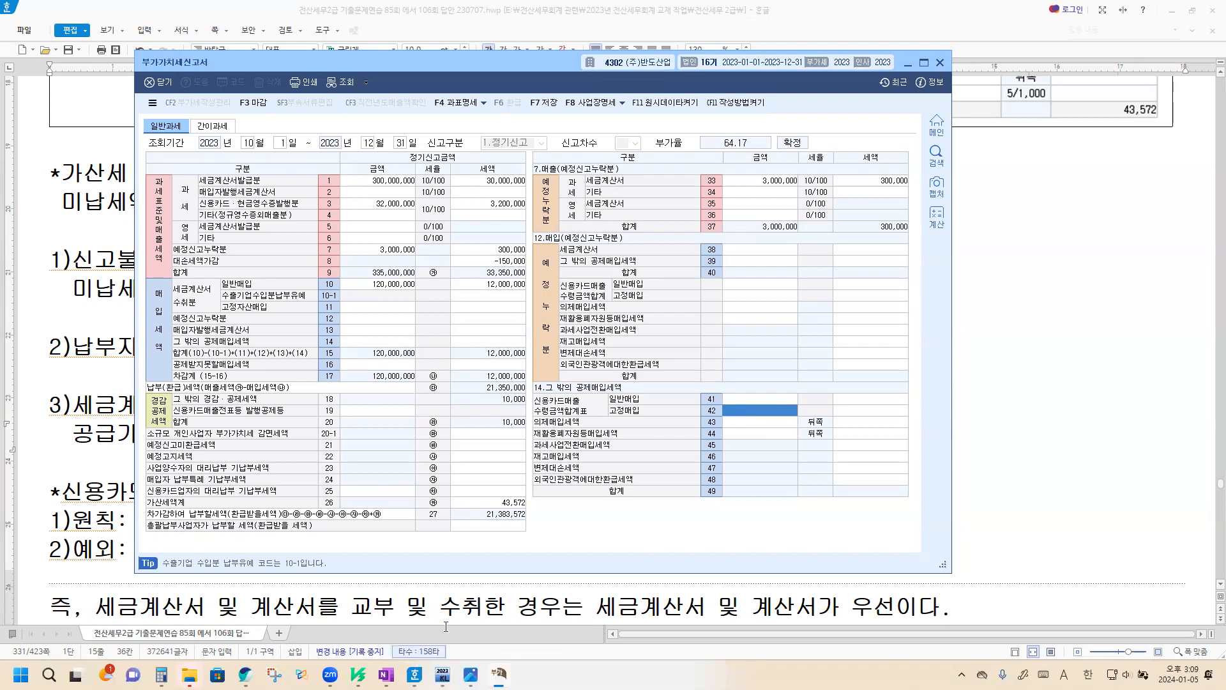
pyautogui.click(161, 674)
pyautogui.write('2,750,0')
pyautogui.write('000')
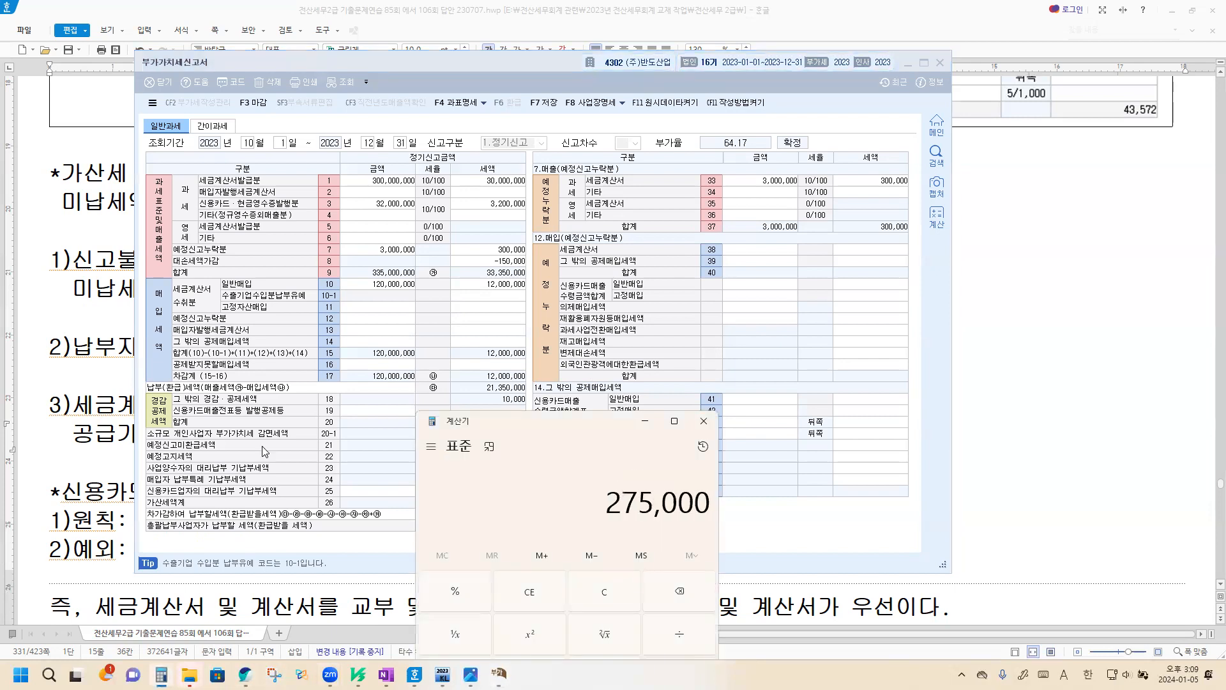
pyautogui.press('*')
pyautogui.write('100')
pyautogui.press('/')
pyautogui.write('110')
pyautogui.press('Return')
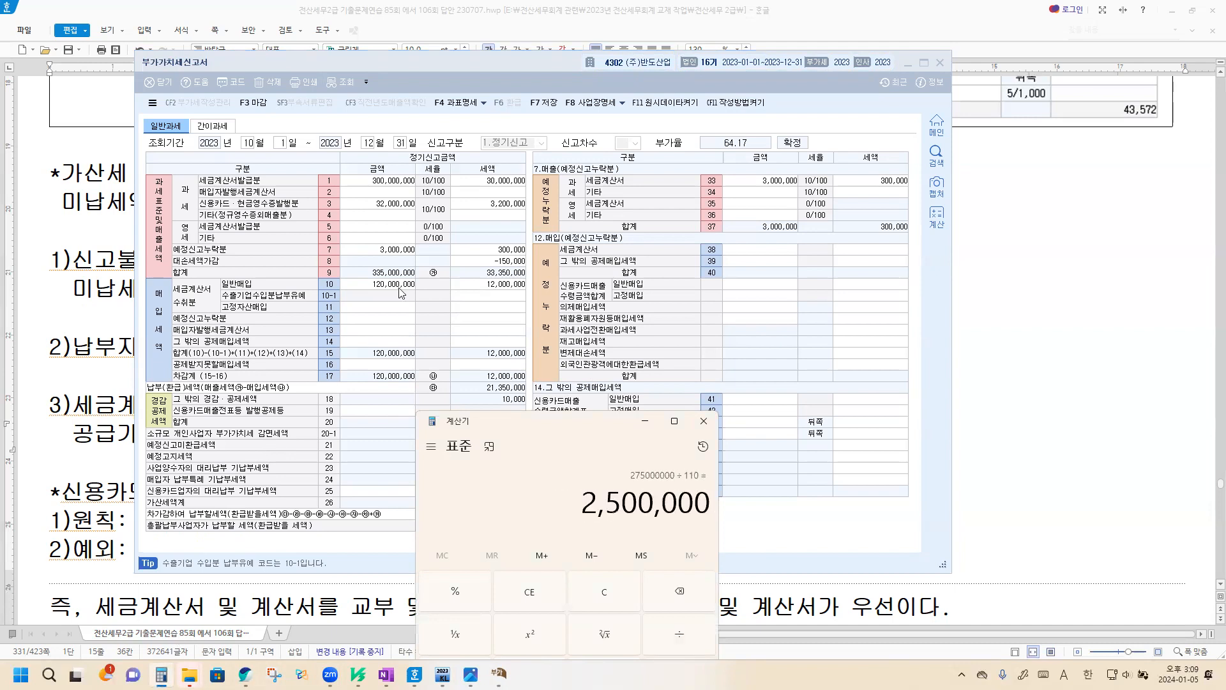
# Step: Return to the VAT return and enter amount 2,500,000 and tax 250,000 for 신용카드매출수령금액합계표 고정매입, row 42
pyautogui.click(514, 262)
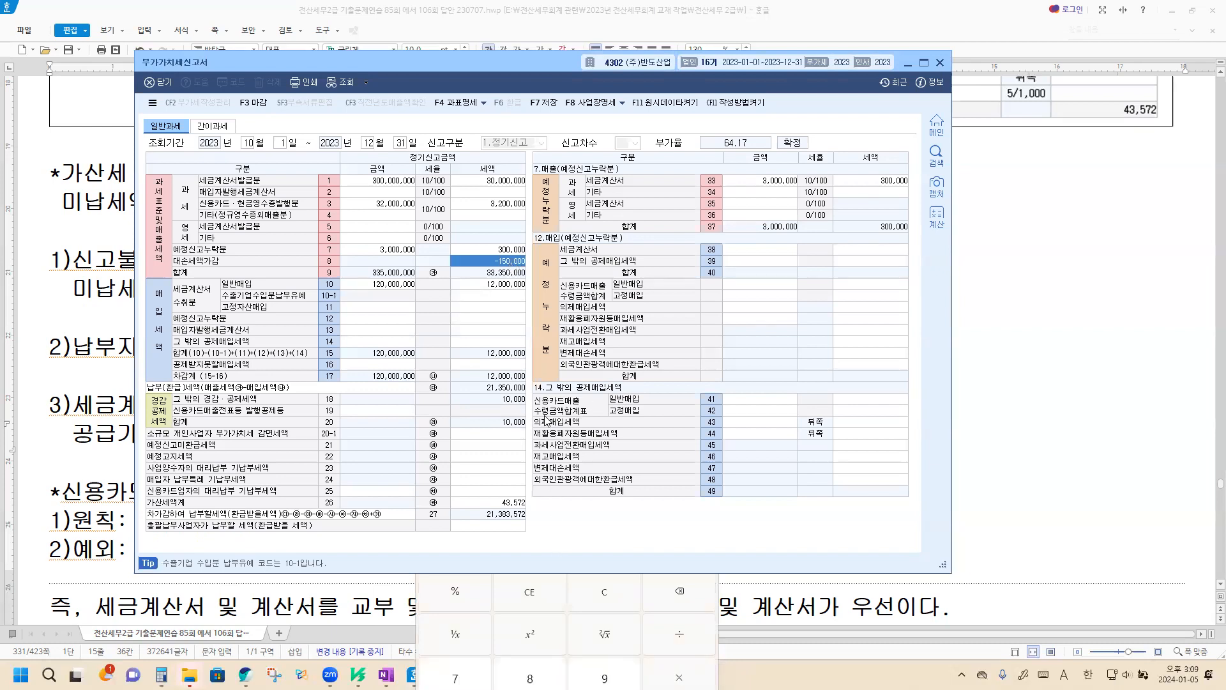
pyautogui.click(773, 412)
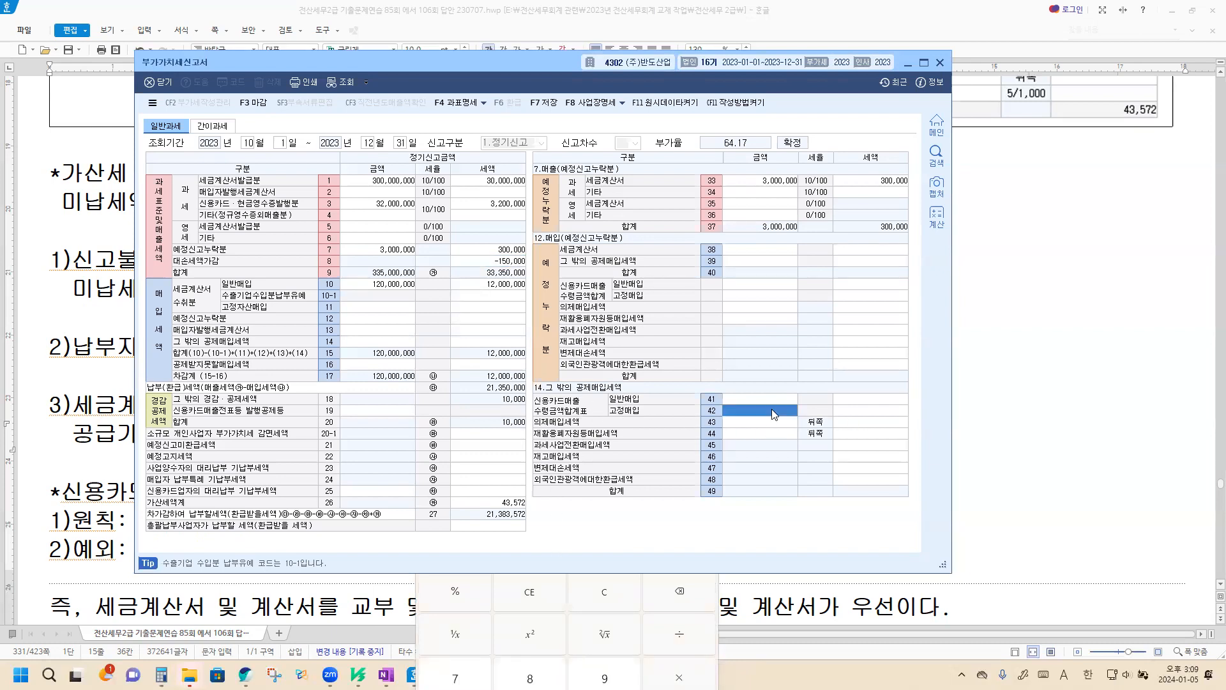
pyautogui.write('2500000')
pyautogui.press('Return')
pyautogui.write('250000')
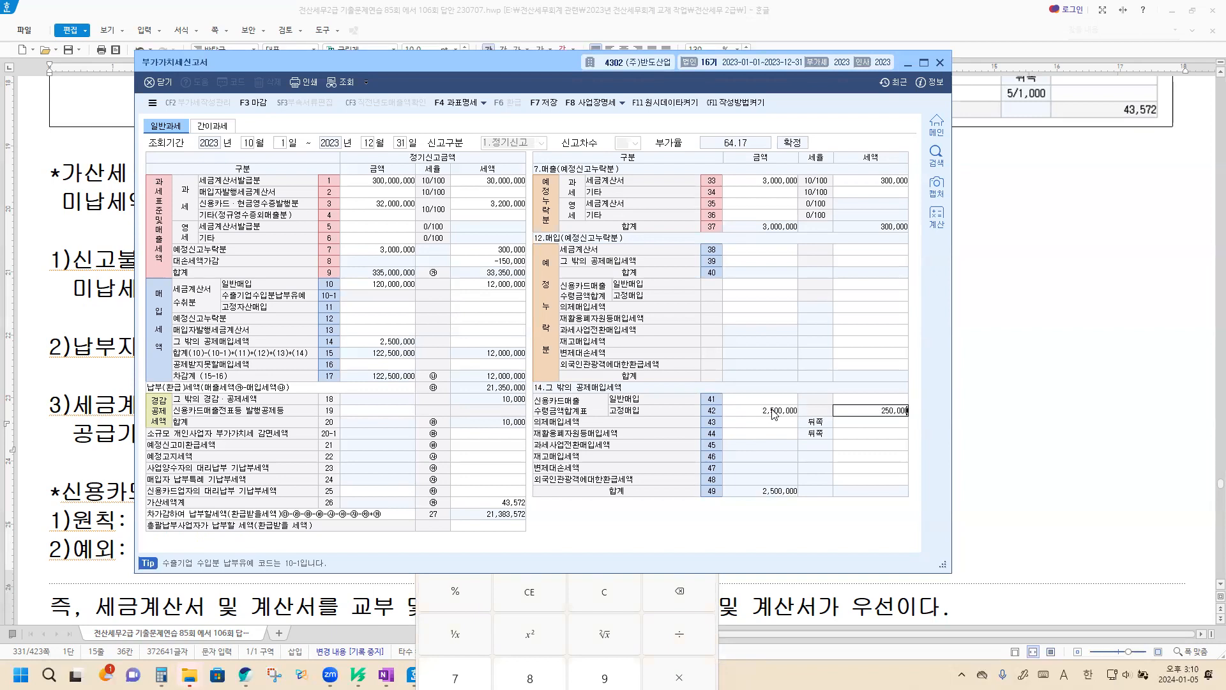
pyautogui.press('Return')
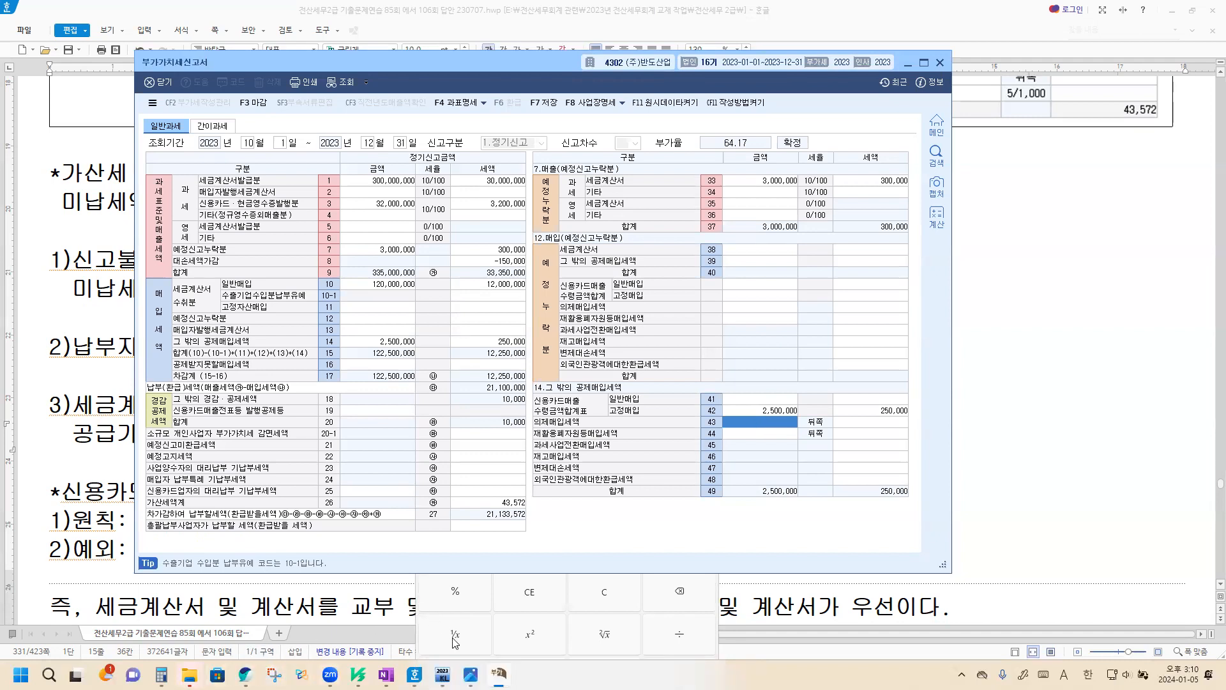
# Step: Switch to the Calculator and calculate (22,000,000 − 2,750,000) × 100 ÷ 110
pyautogui.click(161, 674)
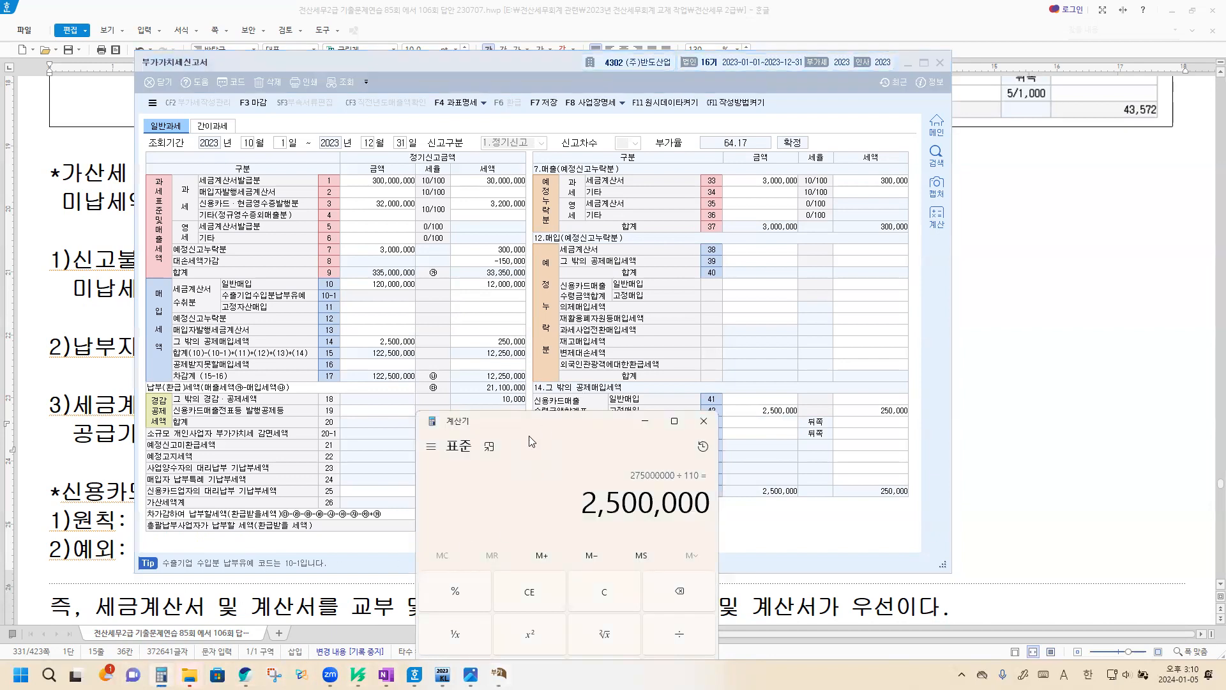
pyautogui.moveTo(534, 423); pyautogui.dragTo(680, 133)
pyautogui.write('2')
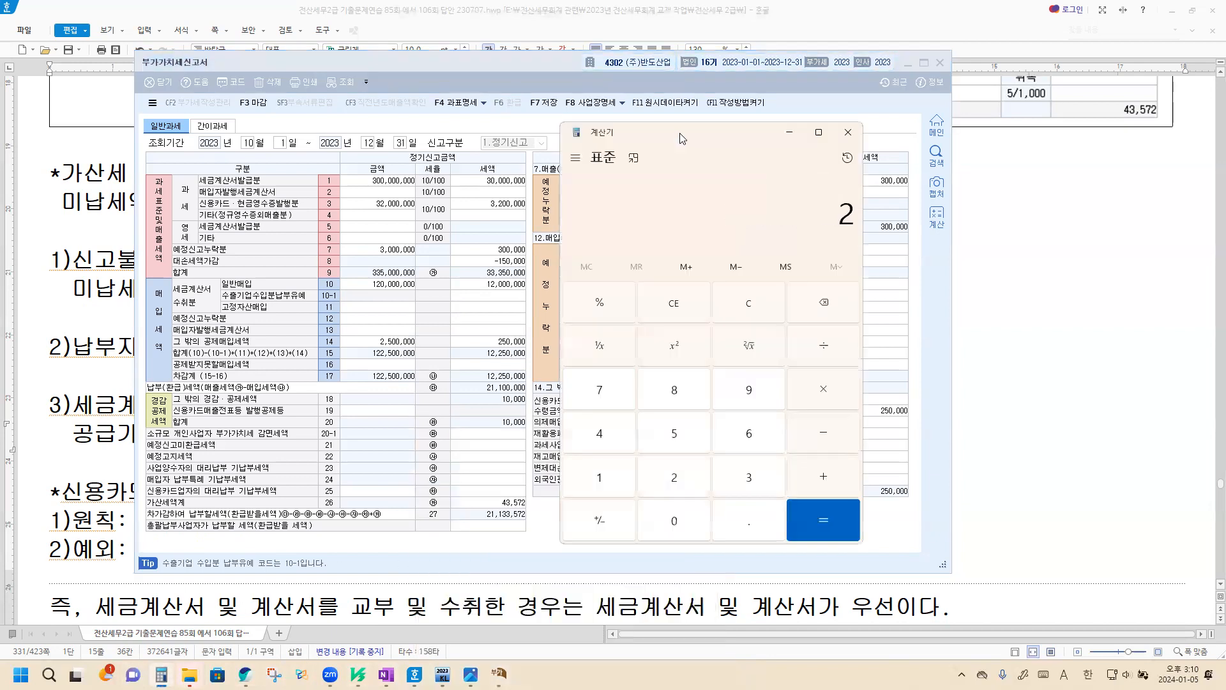
pyautogui.write('2000000 - 2750000')
pyautogui.press('Return')
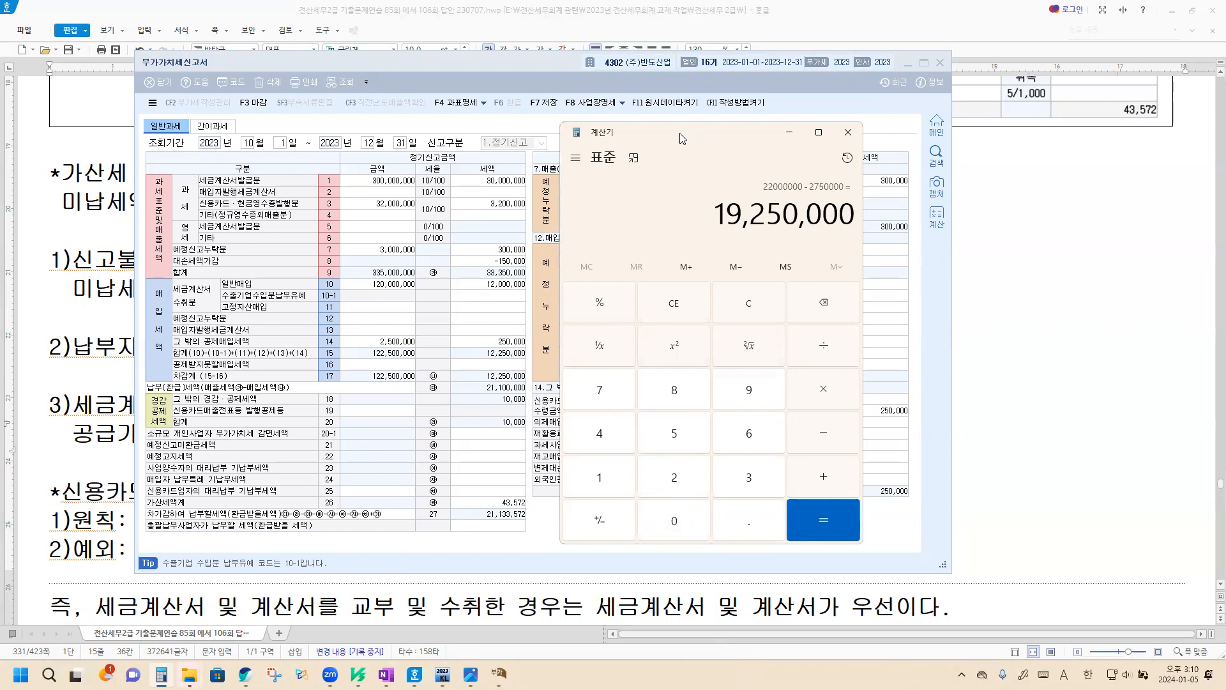
pyautogui.write('*100/110')
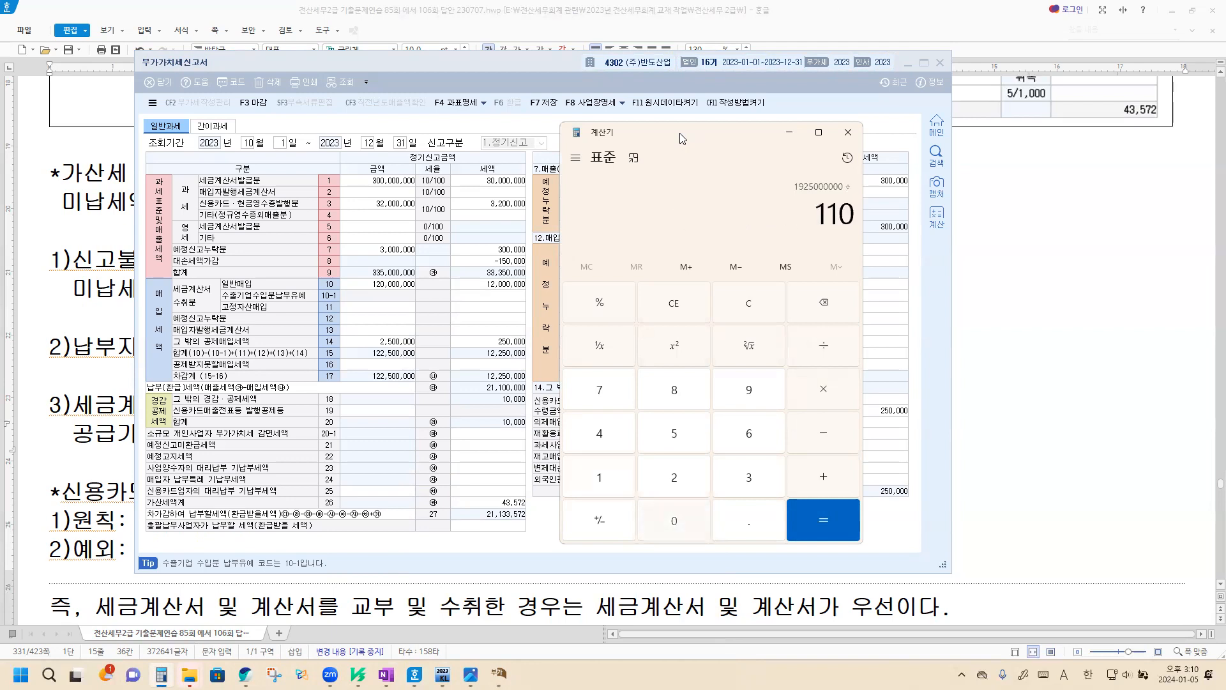
pyautogui.press('Return')
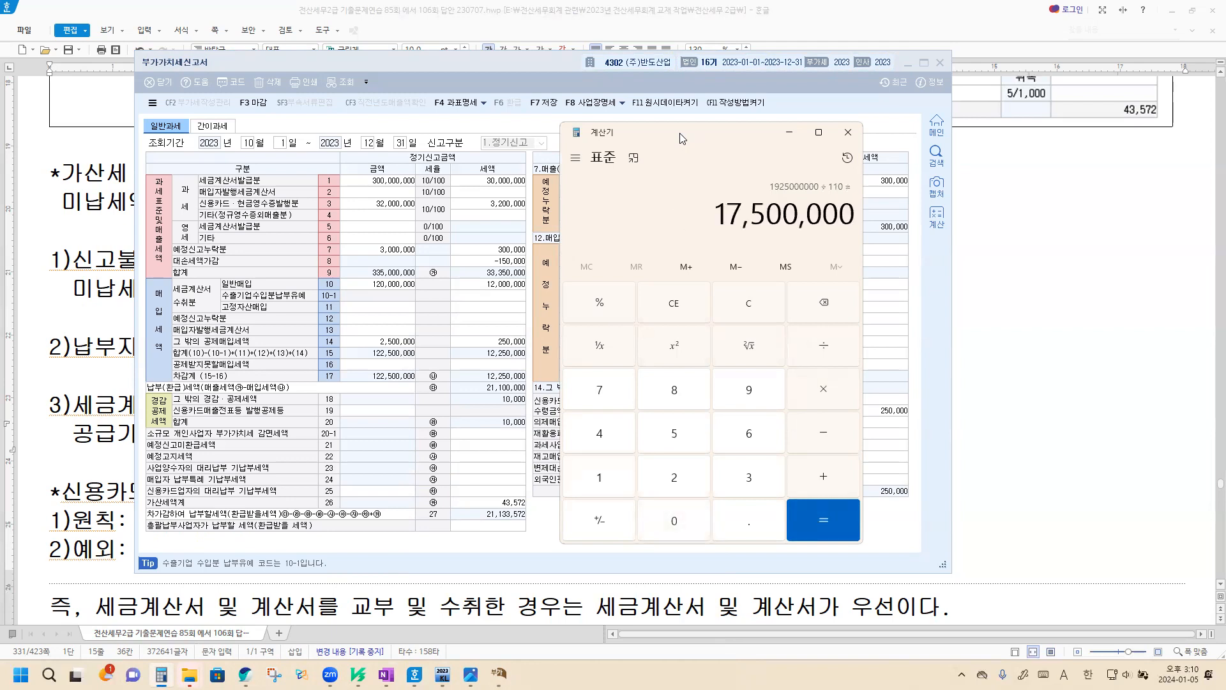
# Step: In the VAT return, enter amount 17,500,000 and tax 1,750,000 for 신용카드매출수령금액합계표 일반매입, row 41, and save the return
pyautogui.click(366, 365)
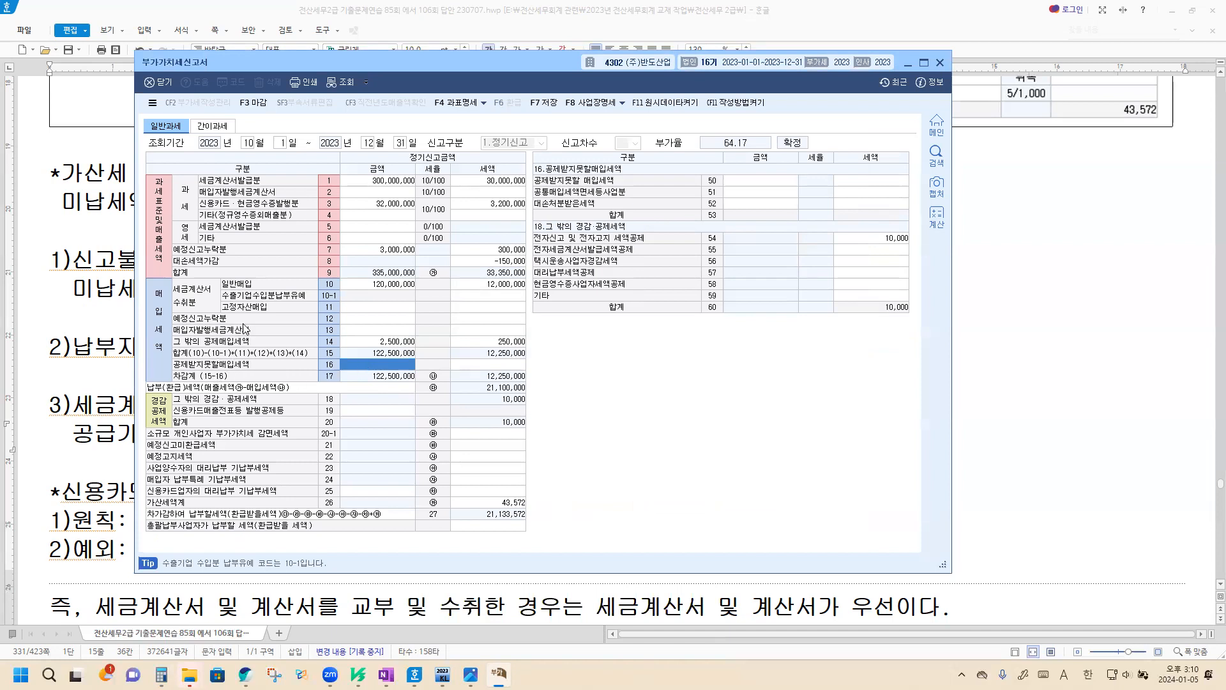
pyautogui.click(348, 342)
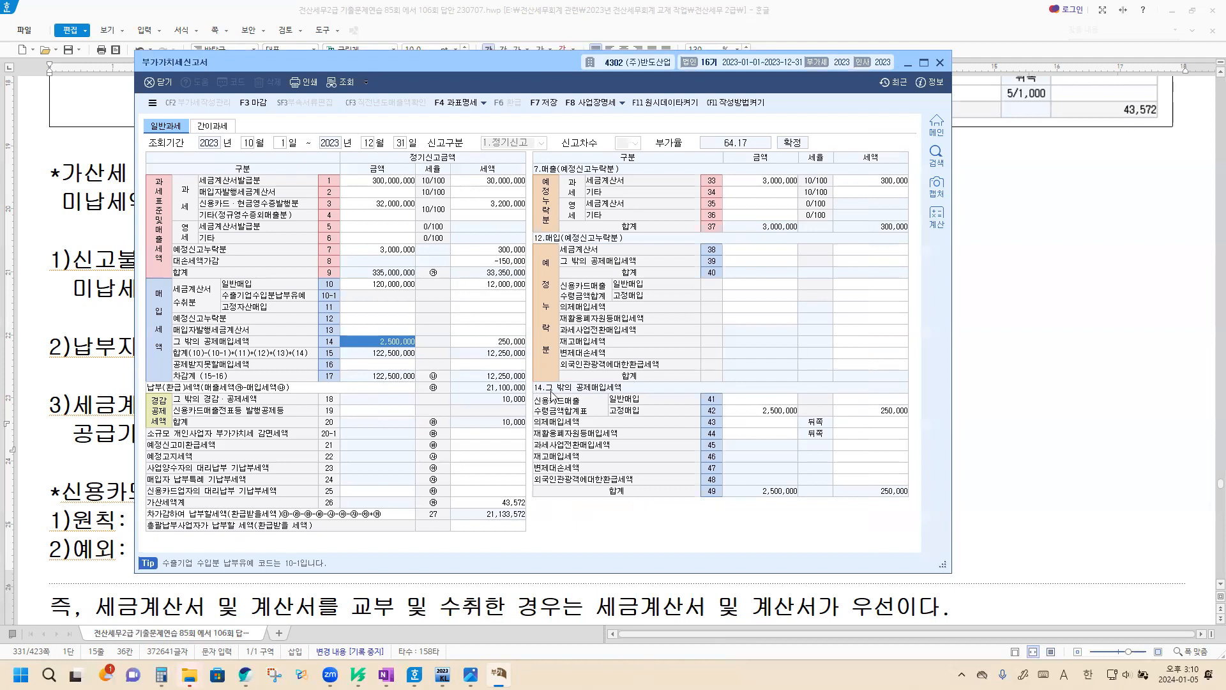
pyautogui.click(759, 401)
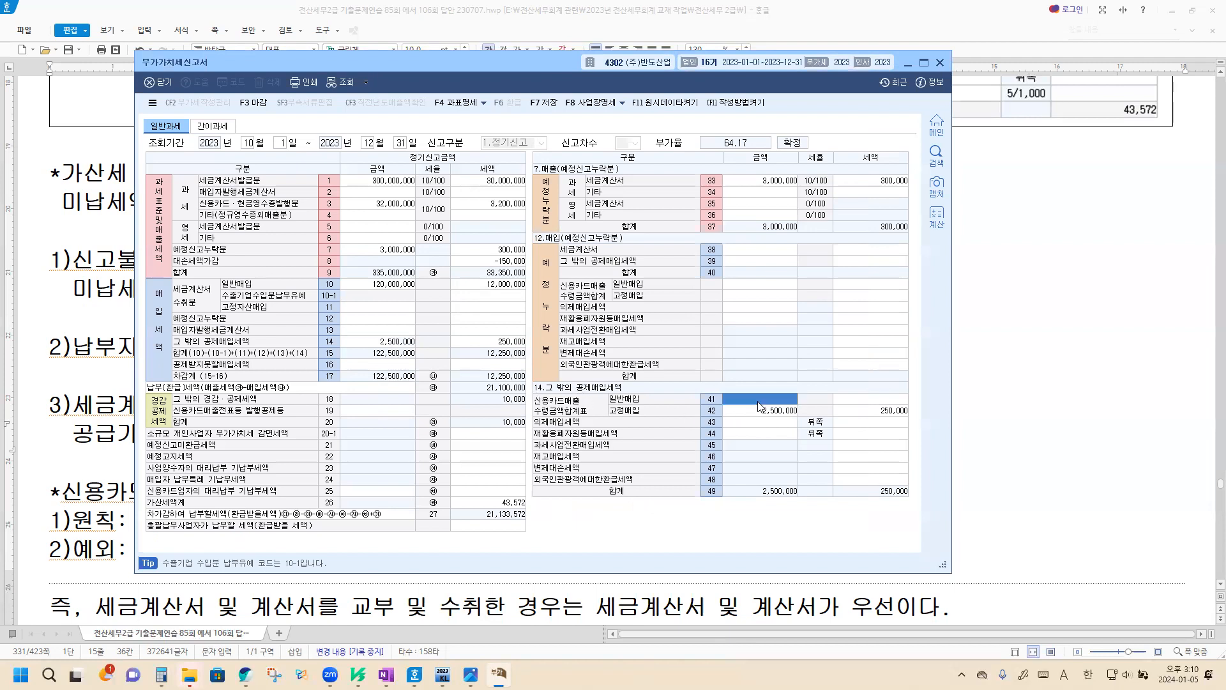
pyautogui.write('17,500,000')
pyautogui.press('Return')
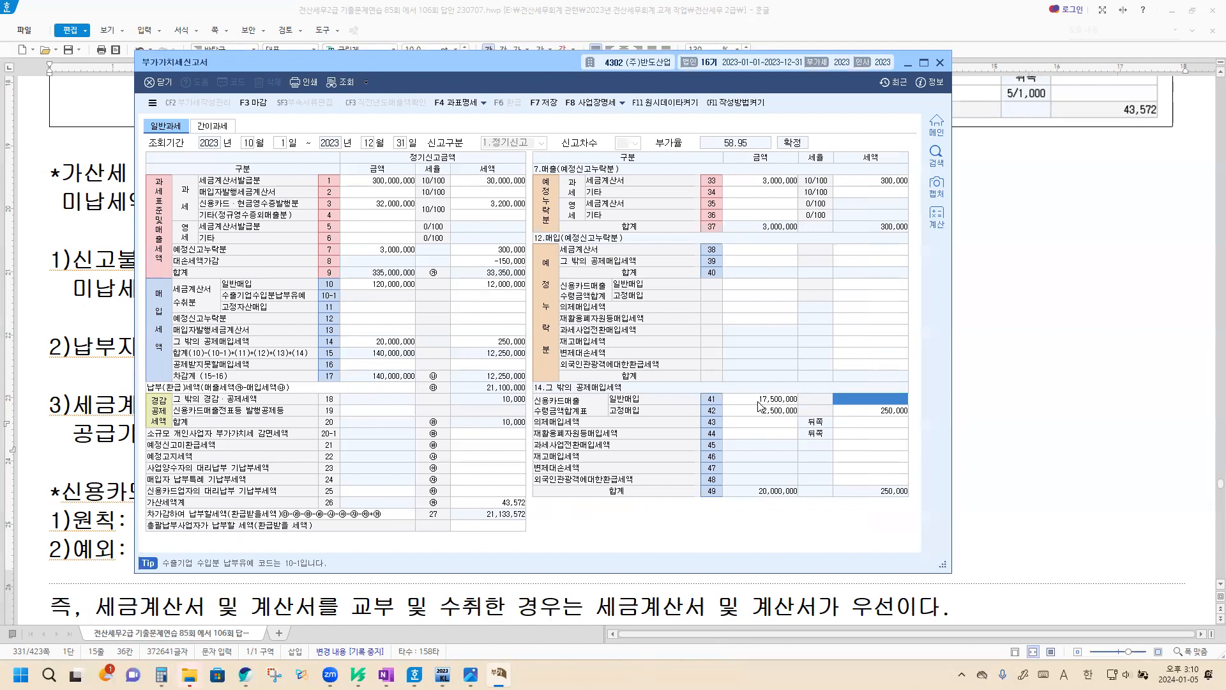
pyautogui.write('1750000')
pyautogui.press('Return')
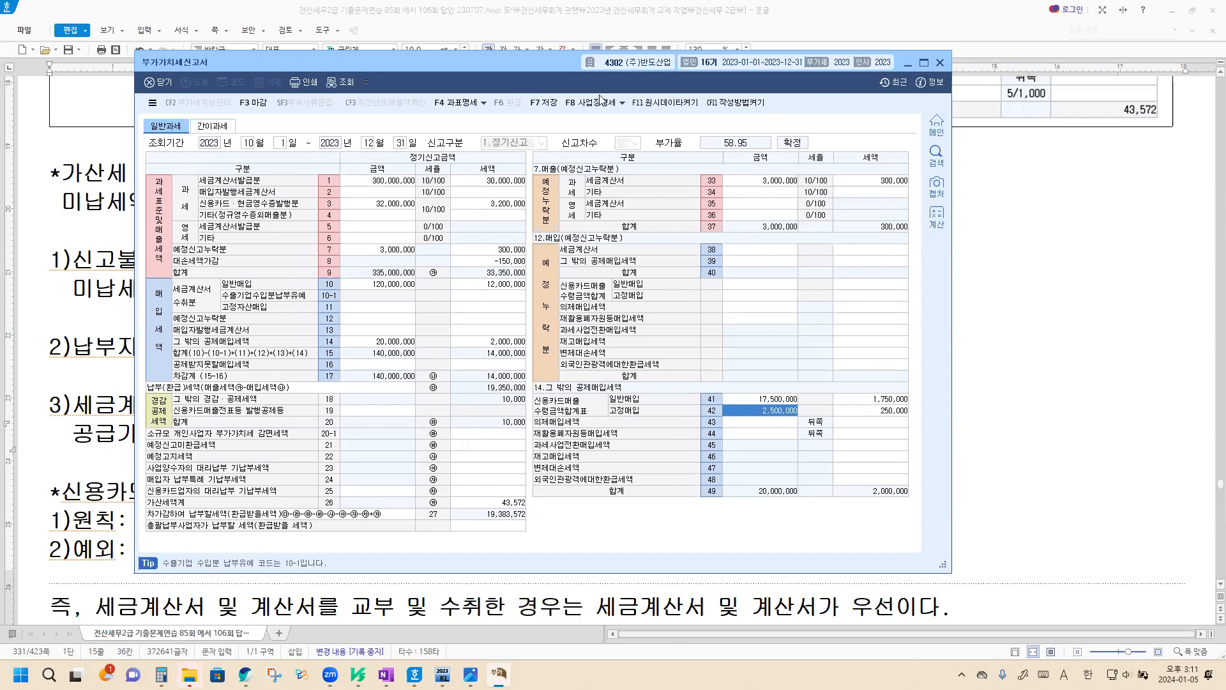
pyautogui.click(548, 104)
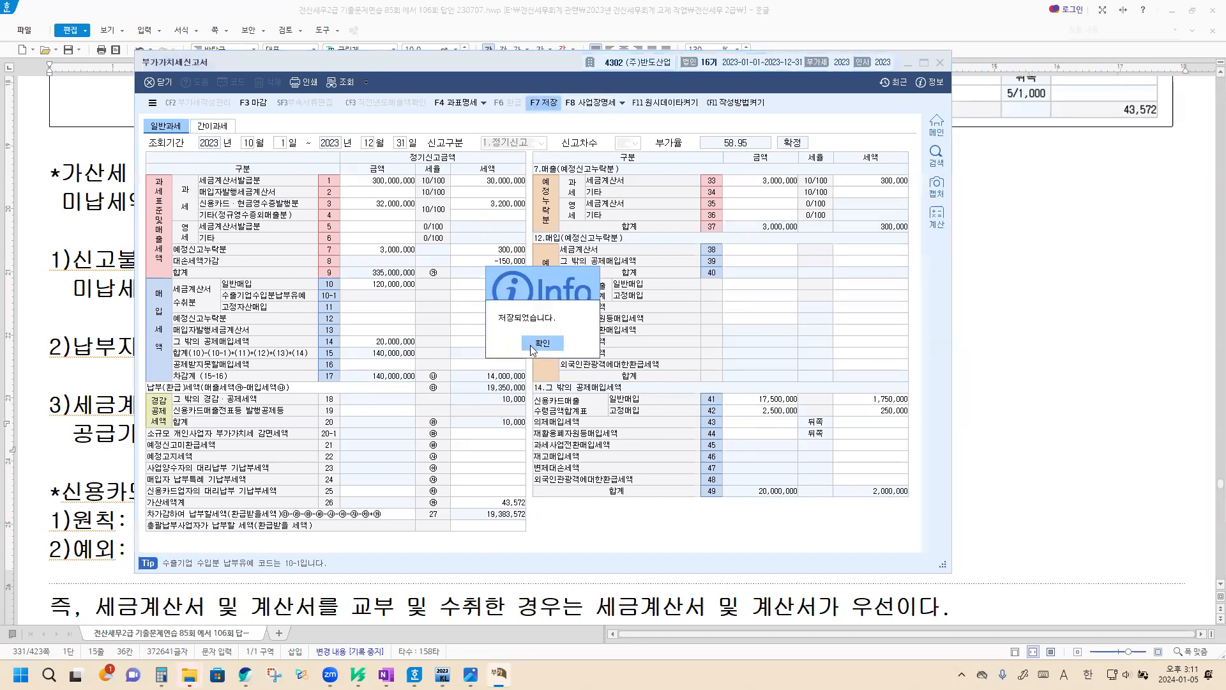
pyautogui.click(531, 349)
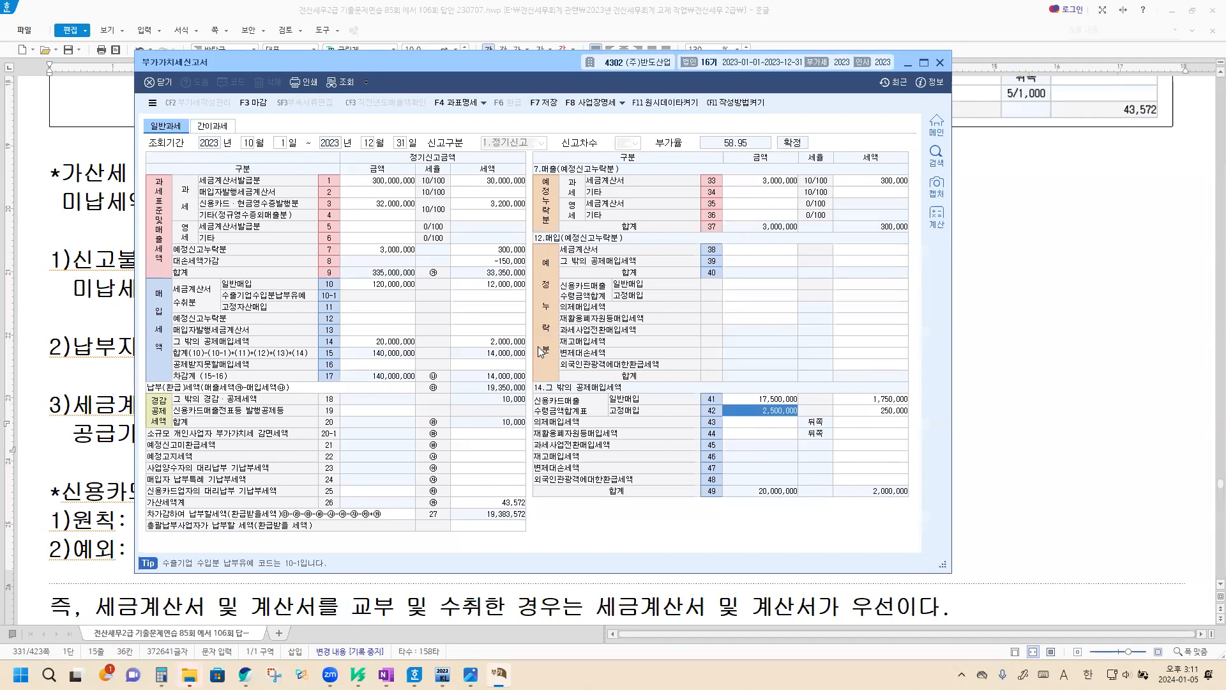